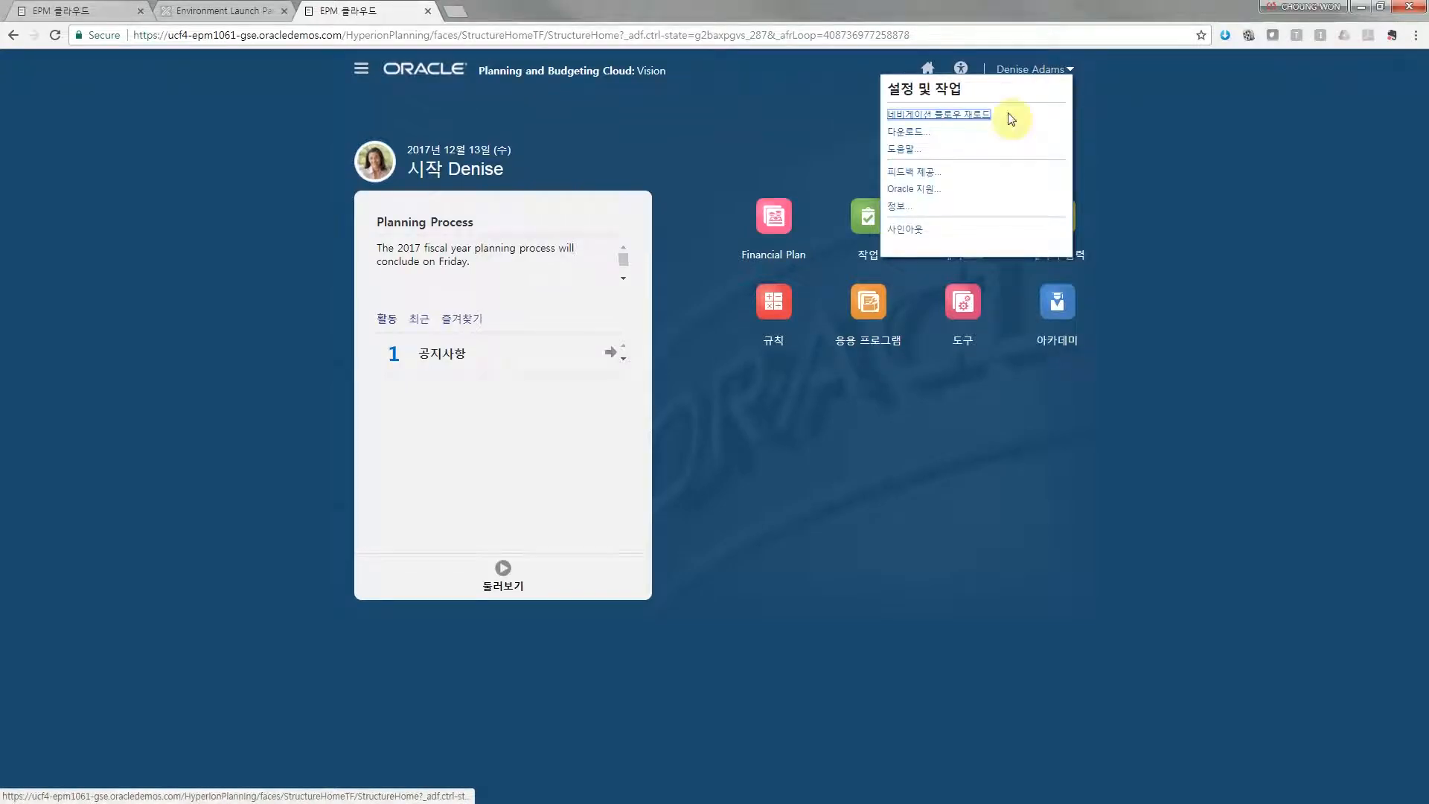
Review the available cloud service downloads, including Predictive Planning, Smart View and the Planning extension, and close the list
click(902, 138)
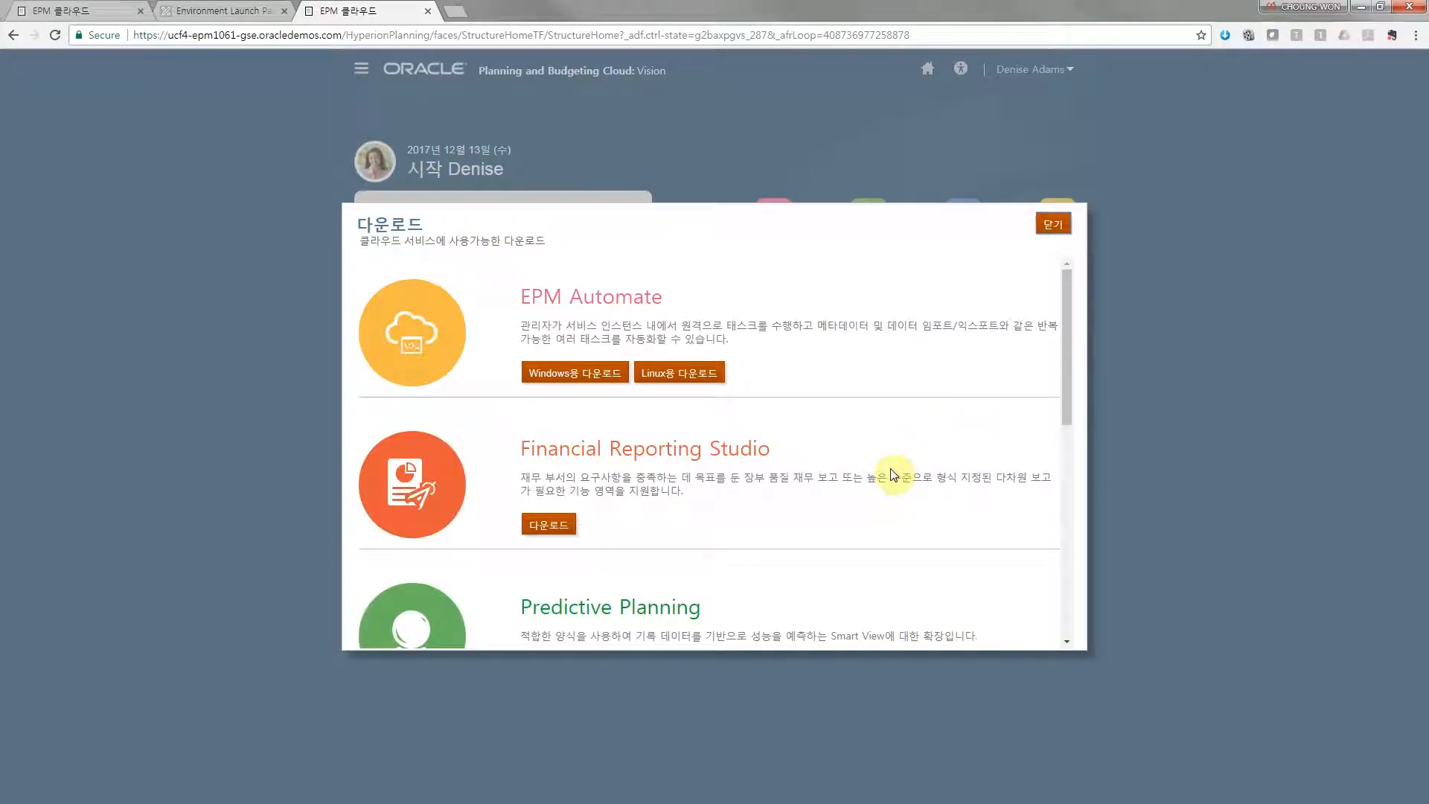
scroll(897, 469, down, 3)
scroll(856, 461, down, 2)
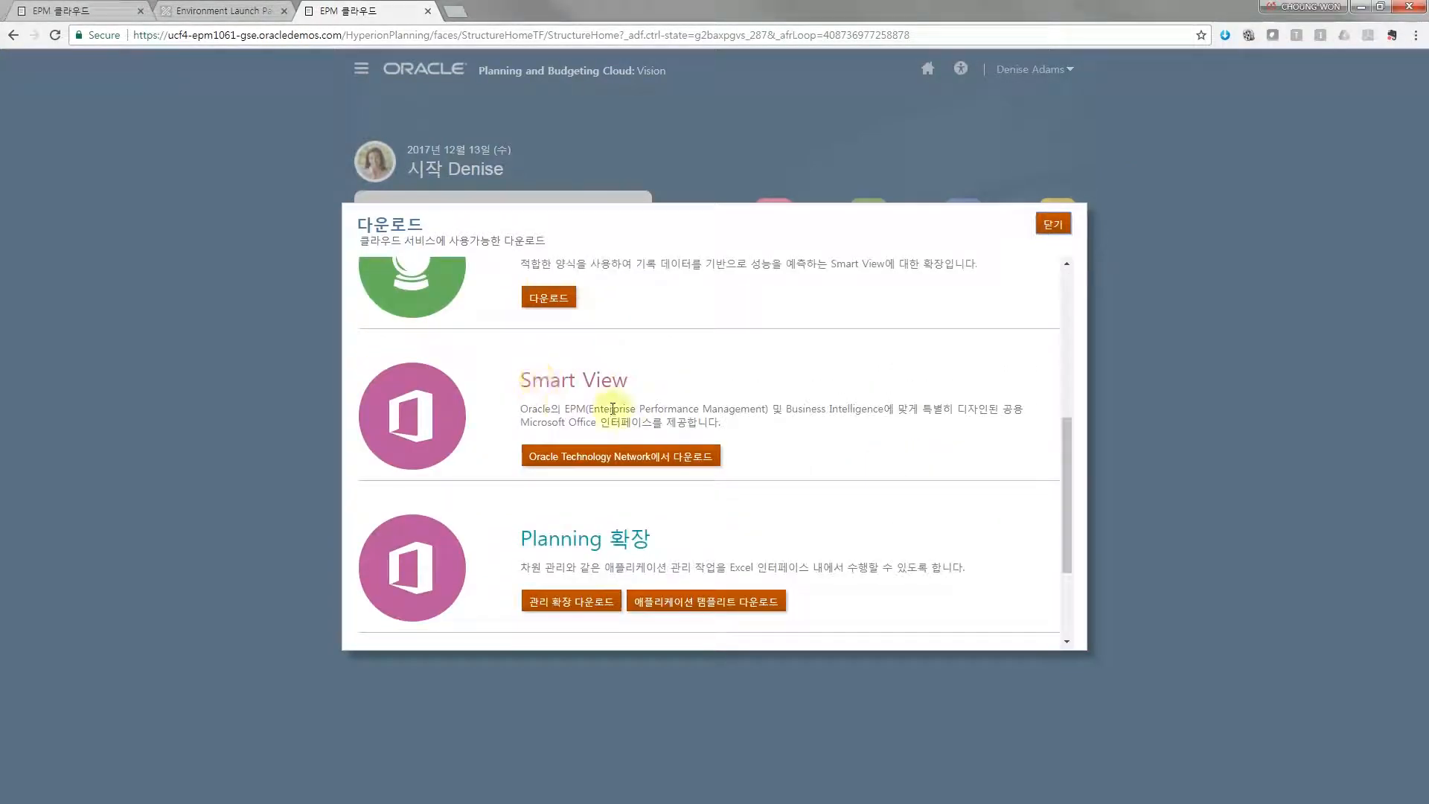
scroll(616, 406, up, 1)
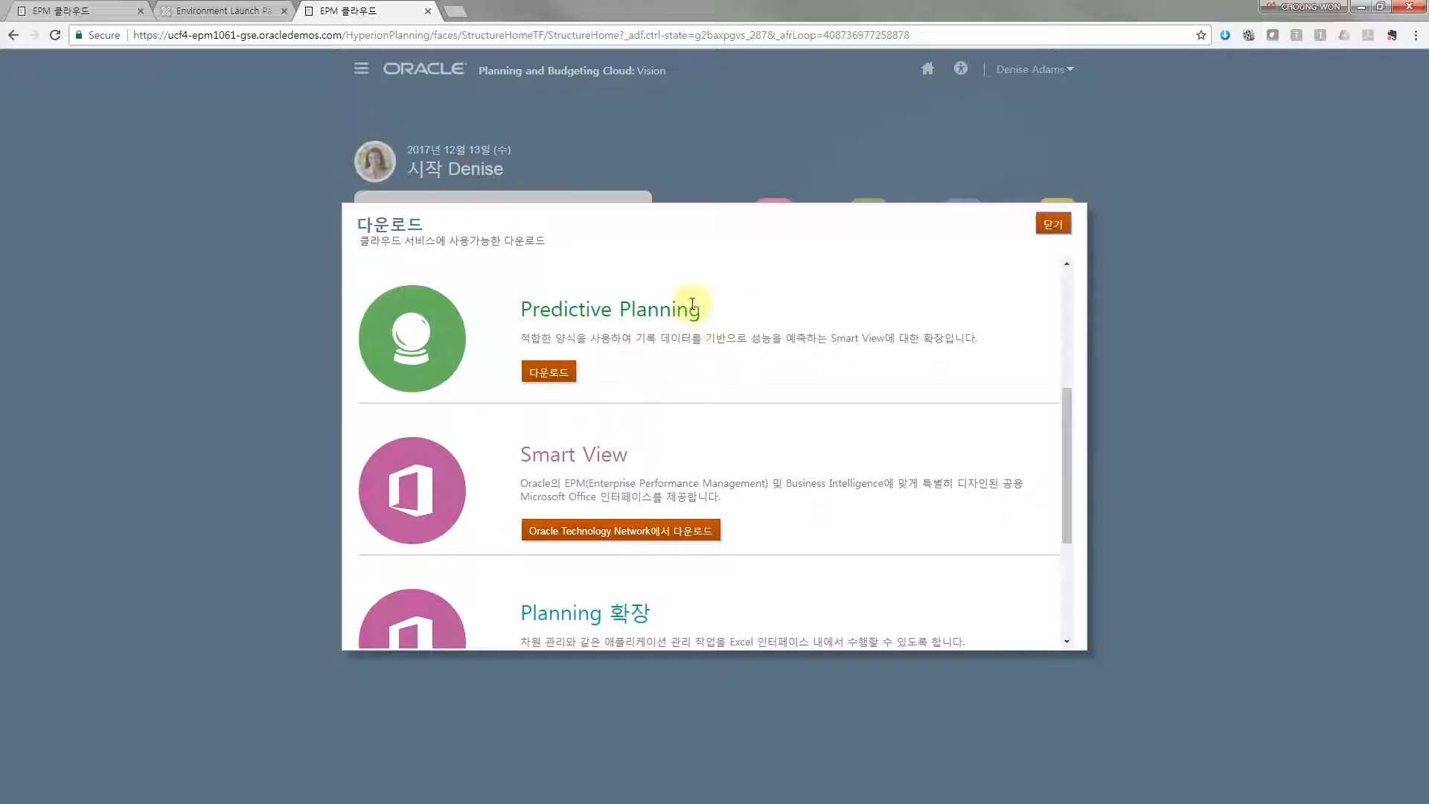
scroll(719, 431, down, 2)
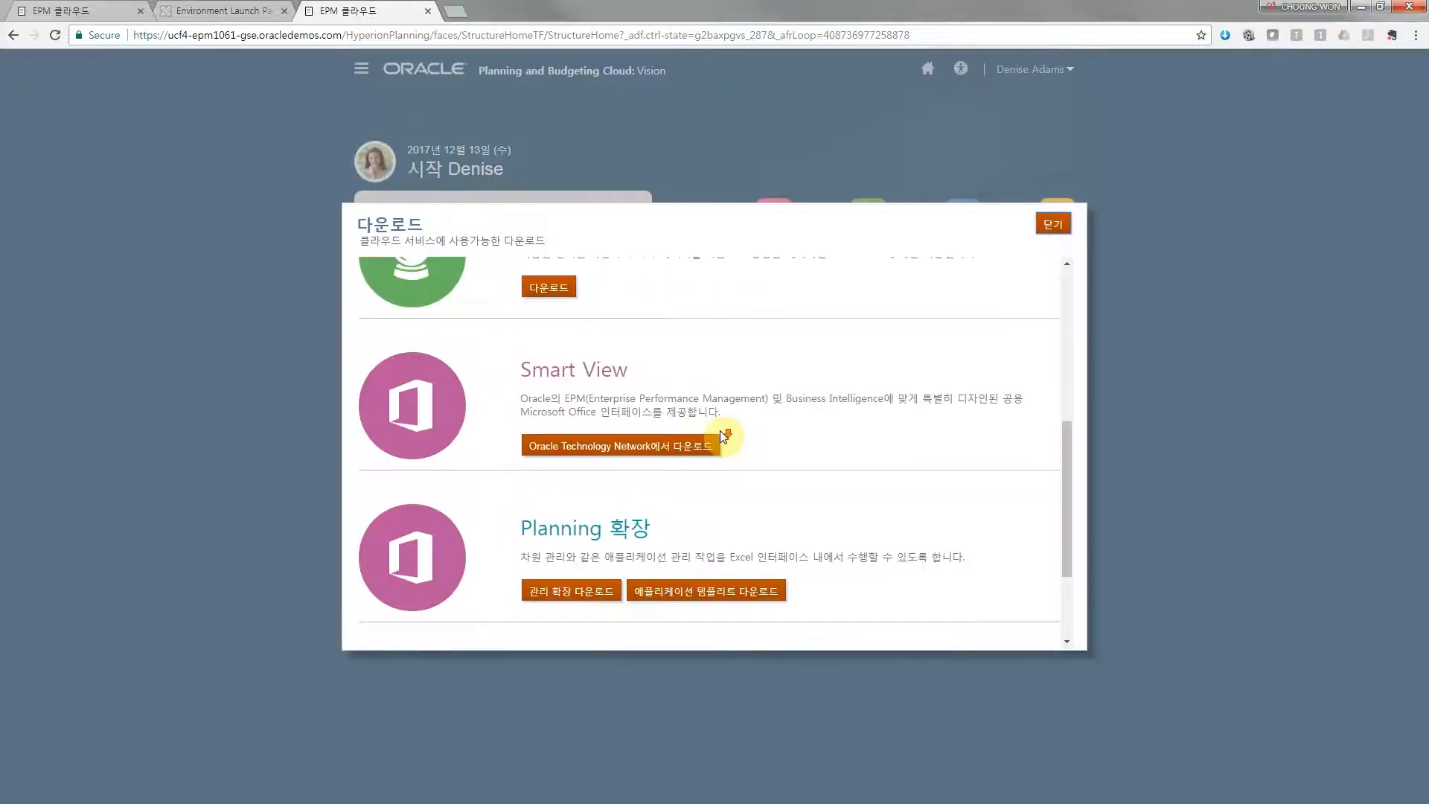
scroll(715, 435, up, 2)
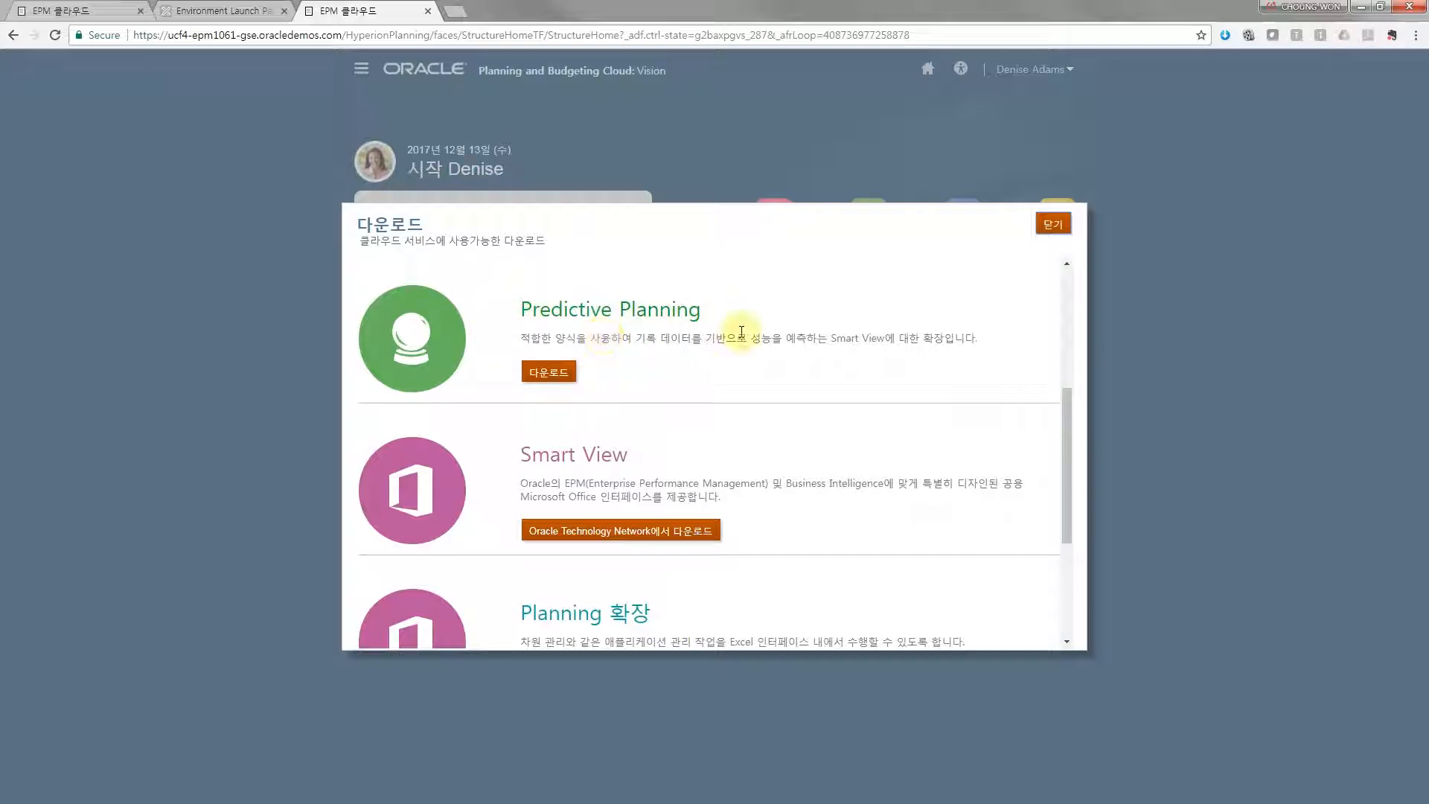
scroll(630, 446, down, 2)
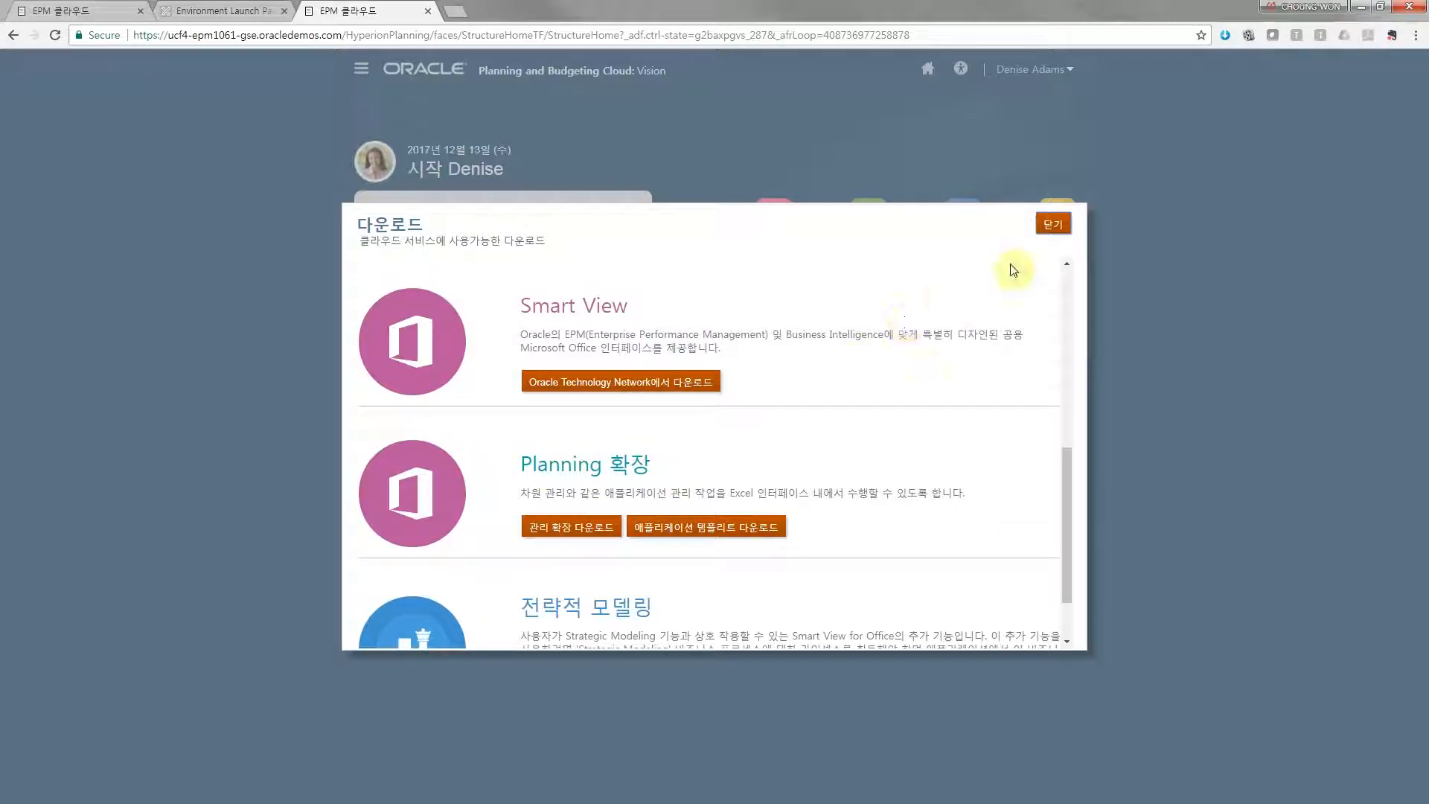
click(1057, 227)
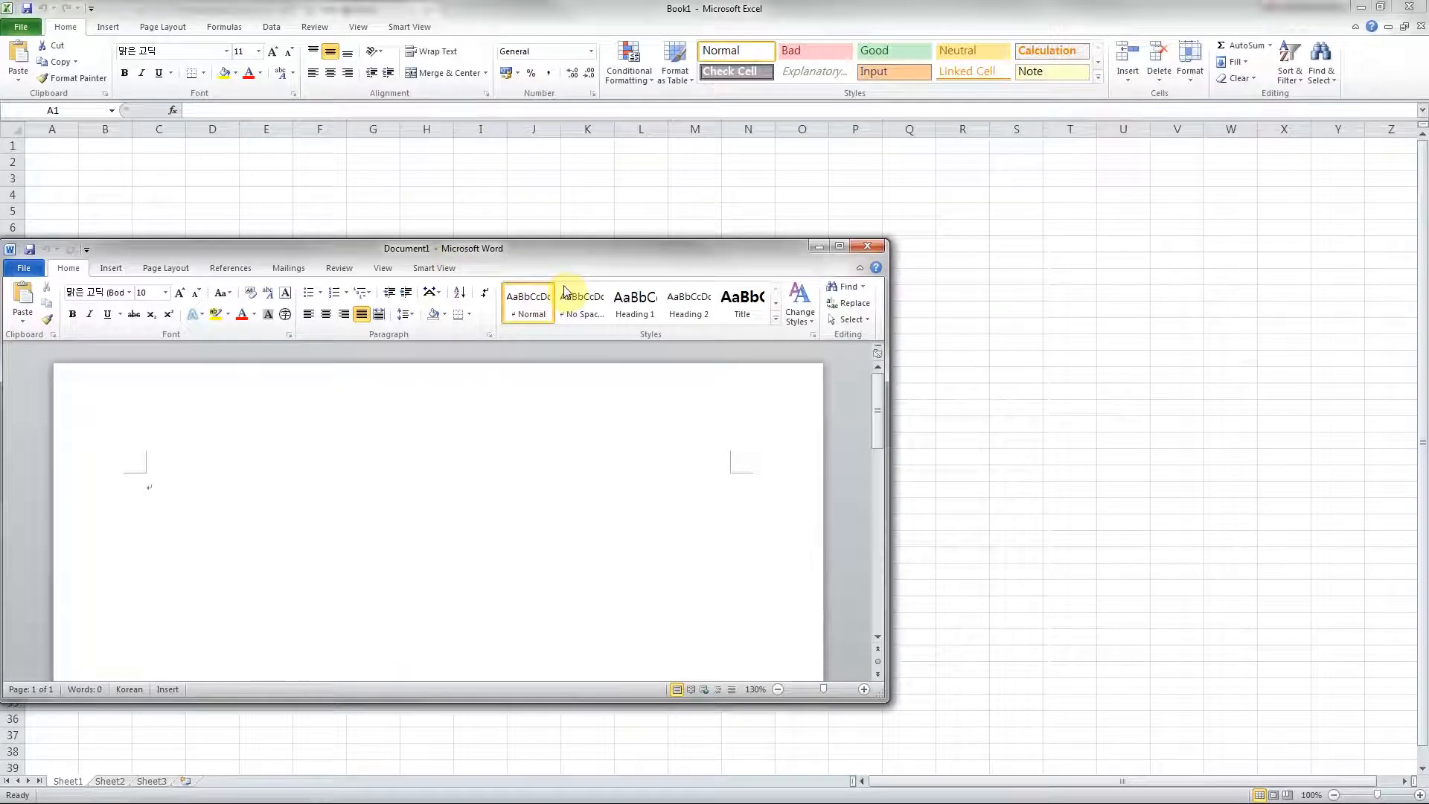
Move the Word window aside, bring the blank Excel workbook to the front and show its Smart View commands
drag(435, 255, 561, 283)
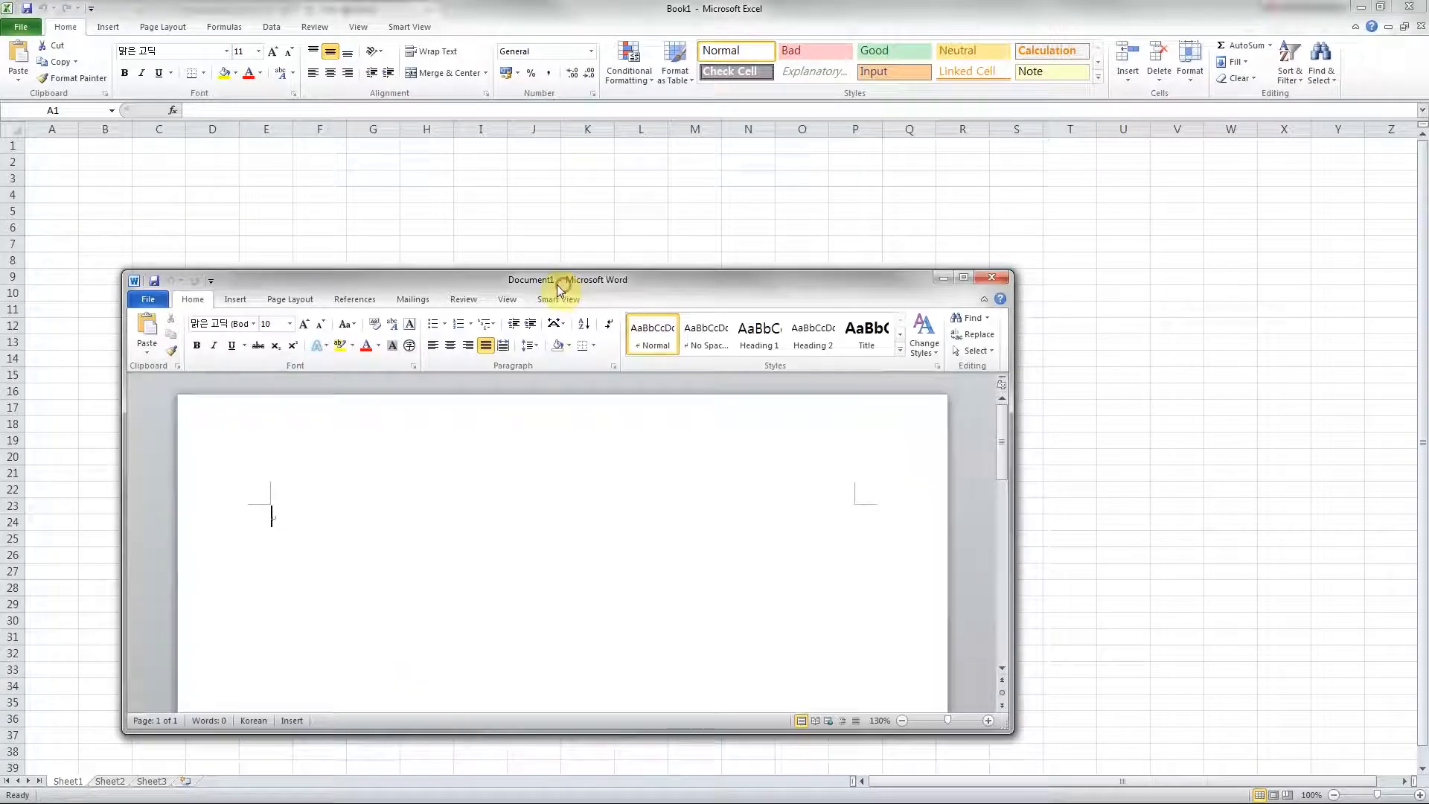
click(652, 181)
click(427, 34)
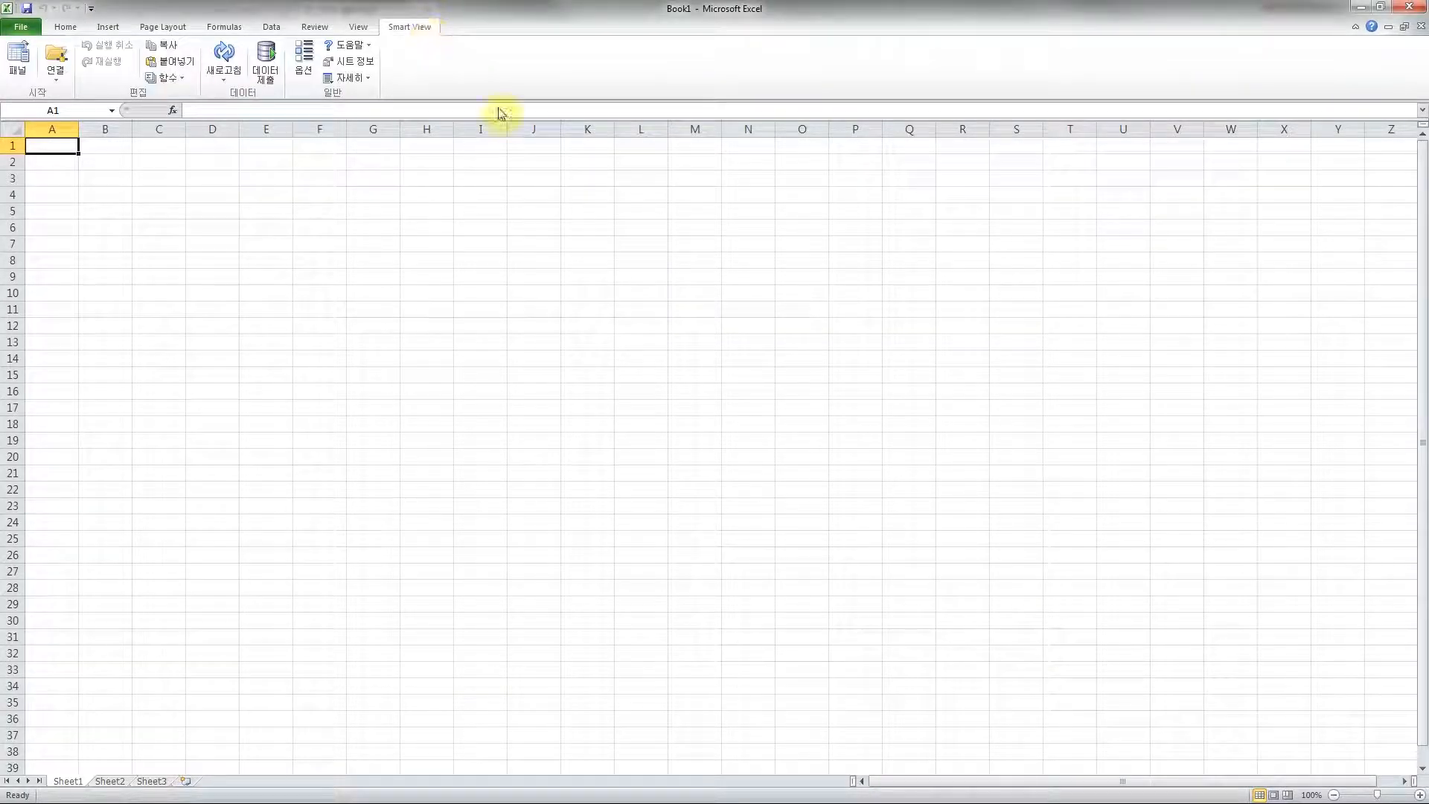
key(alt+Tab)
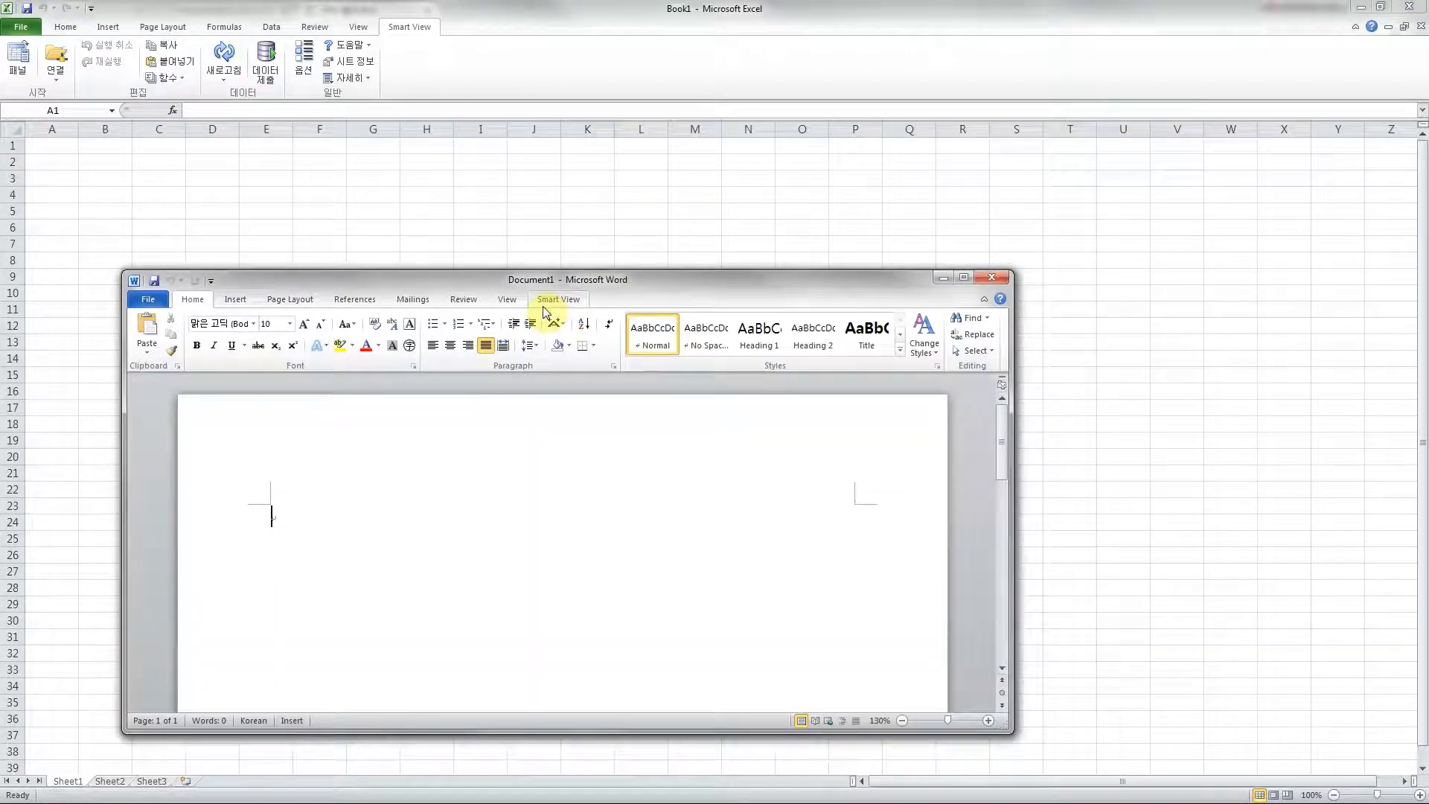
key(alt+Tab)
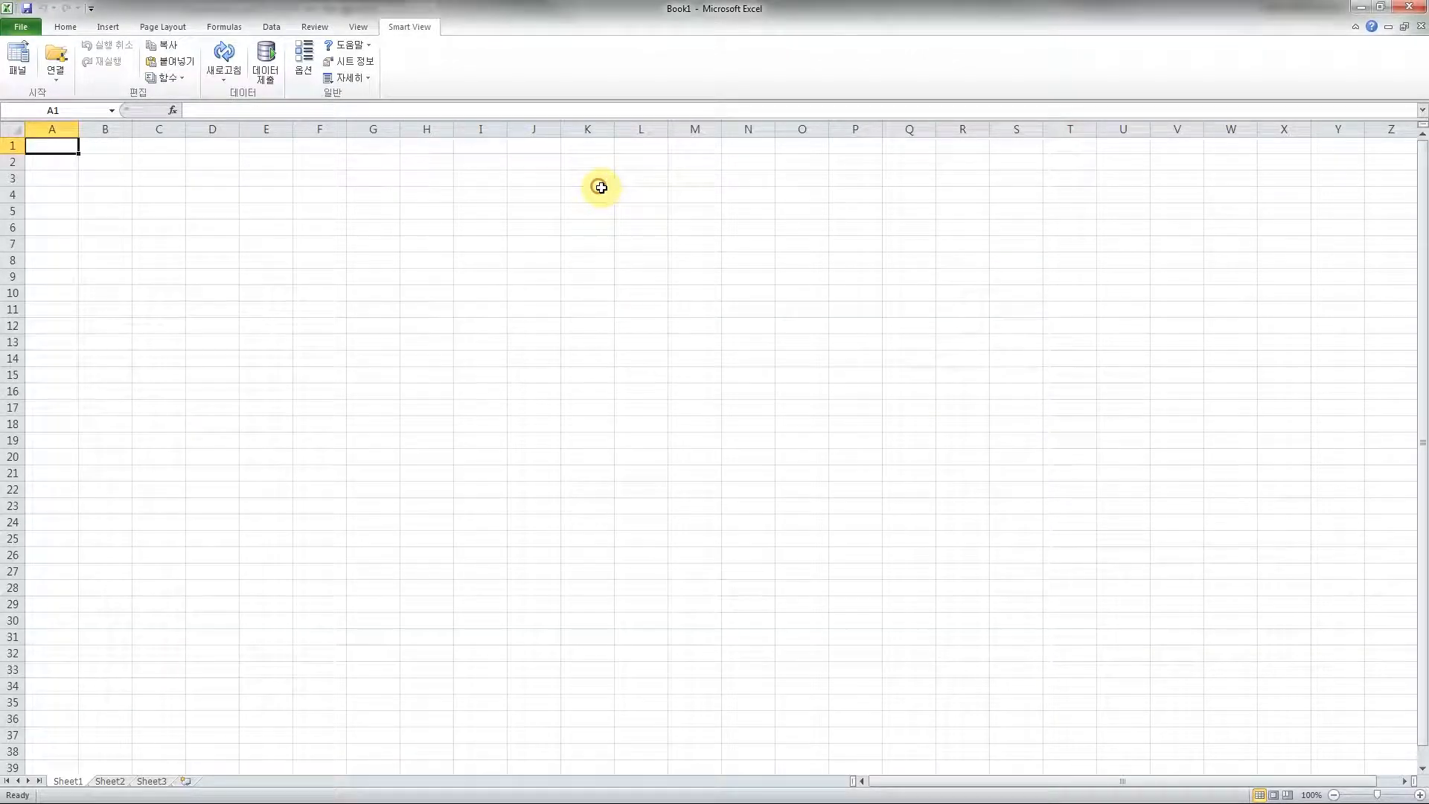
Sign in to the Smart View shared connections with the account's user name and password
click(302, 74)
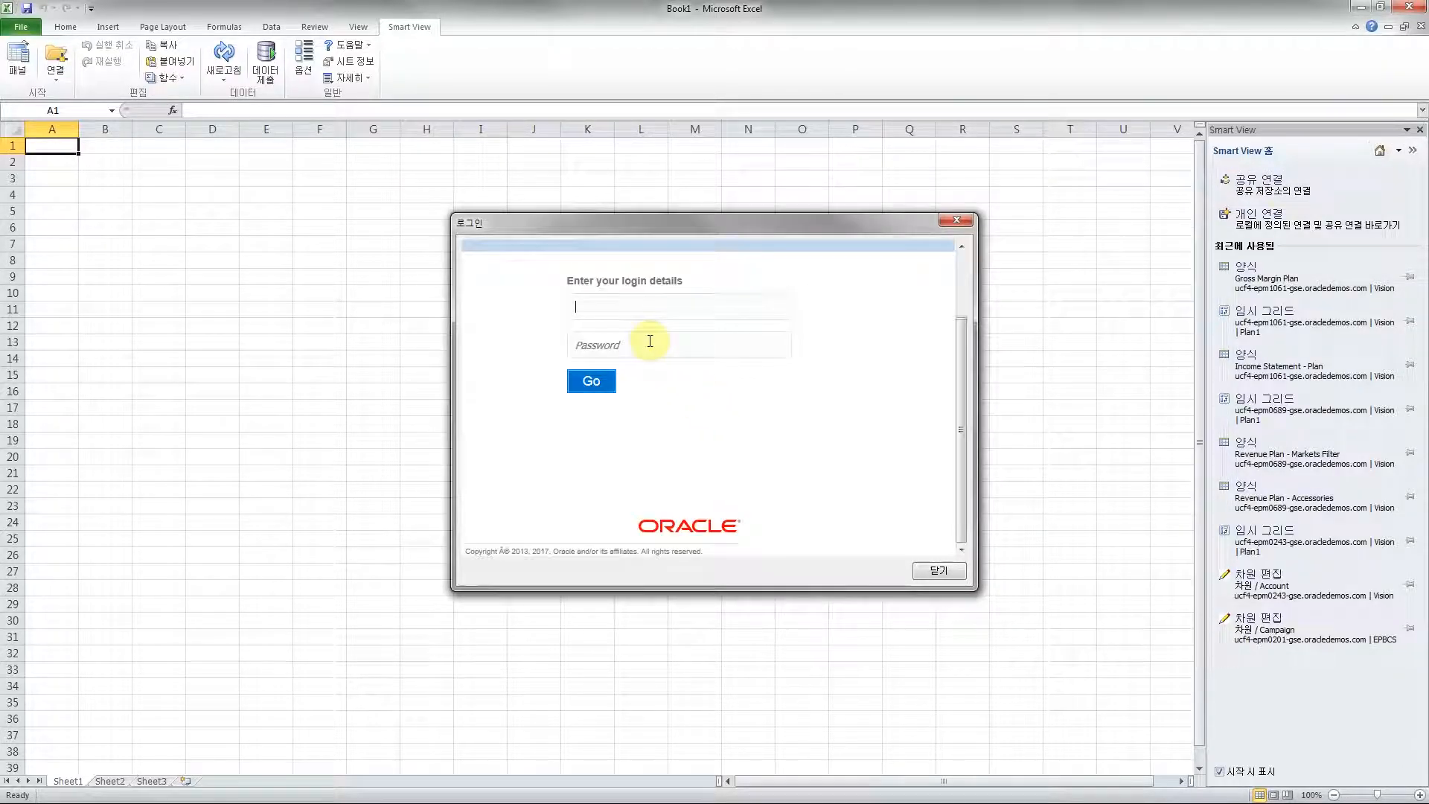
text(DEM)
key(BackSpace)
key(BackSpace)
text(demoadmin)
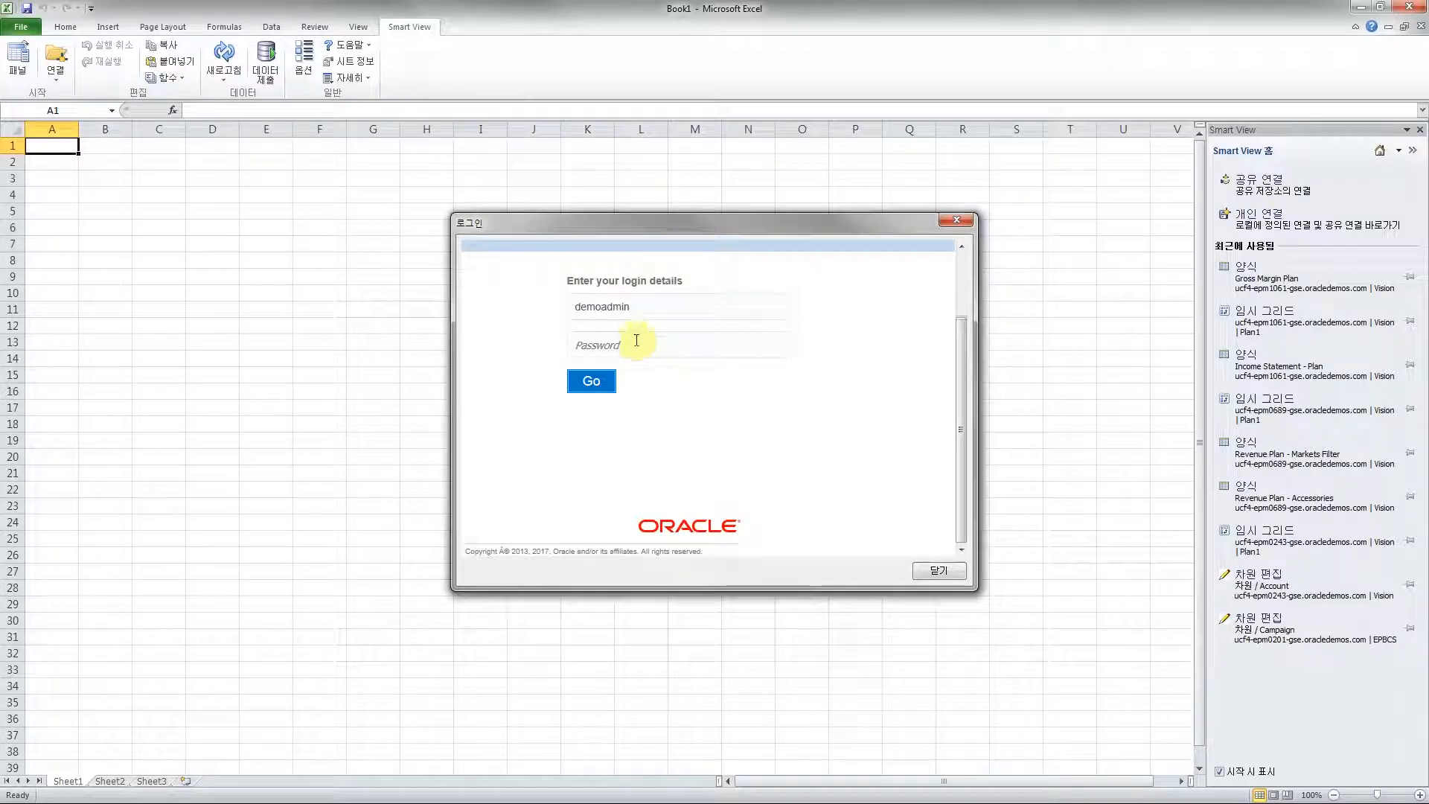
click(636, 340)
text(••••••••)
click(585, 390)
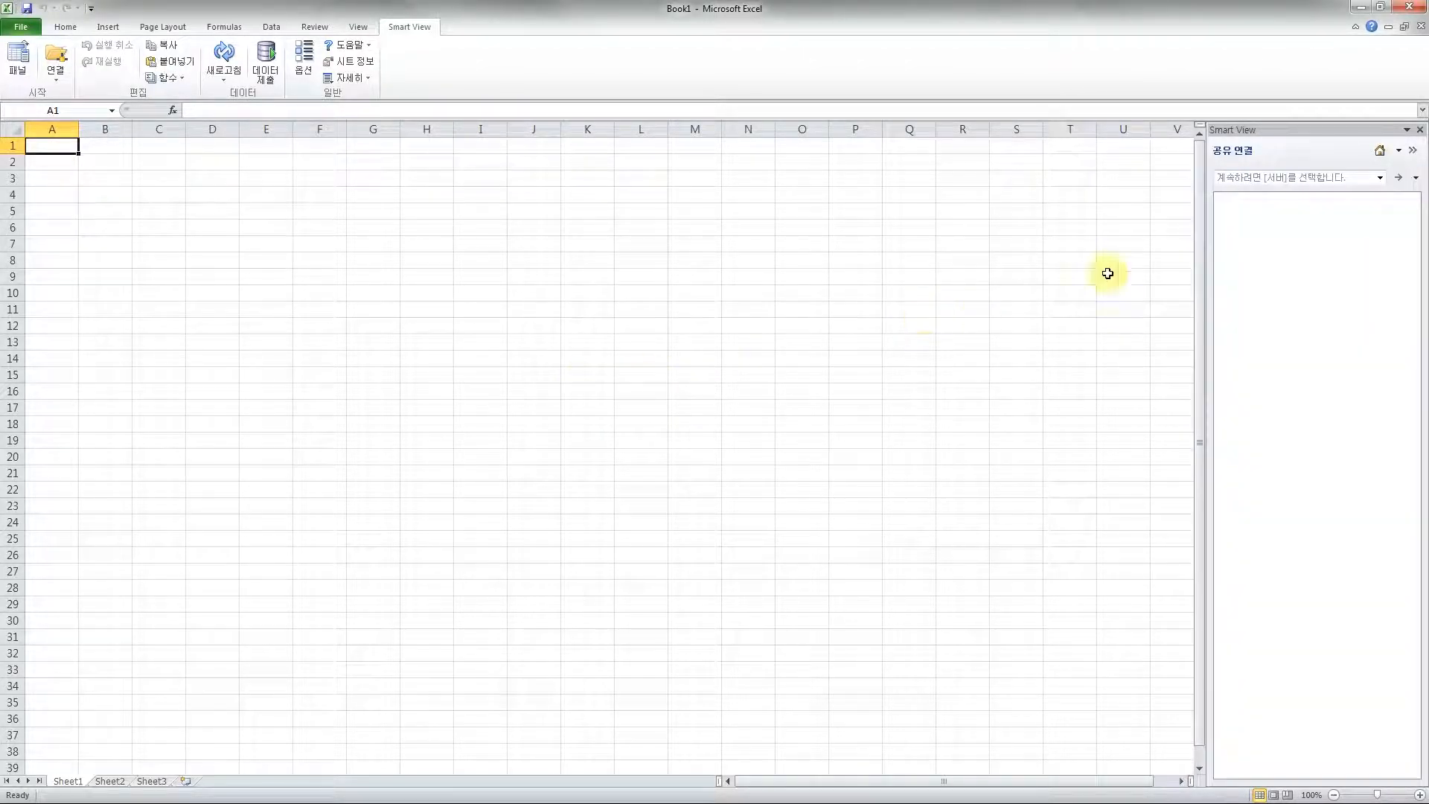
Choose EPM Cloud as the shared connection and expand its server down to the contents of the Vision application
click(1330, 180)
click(1332, 191)
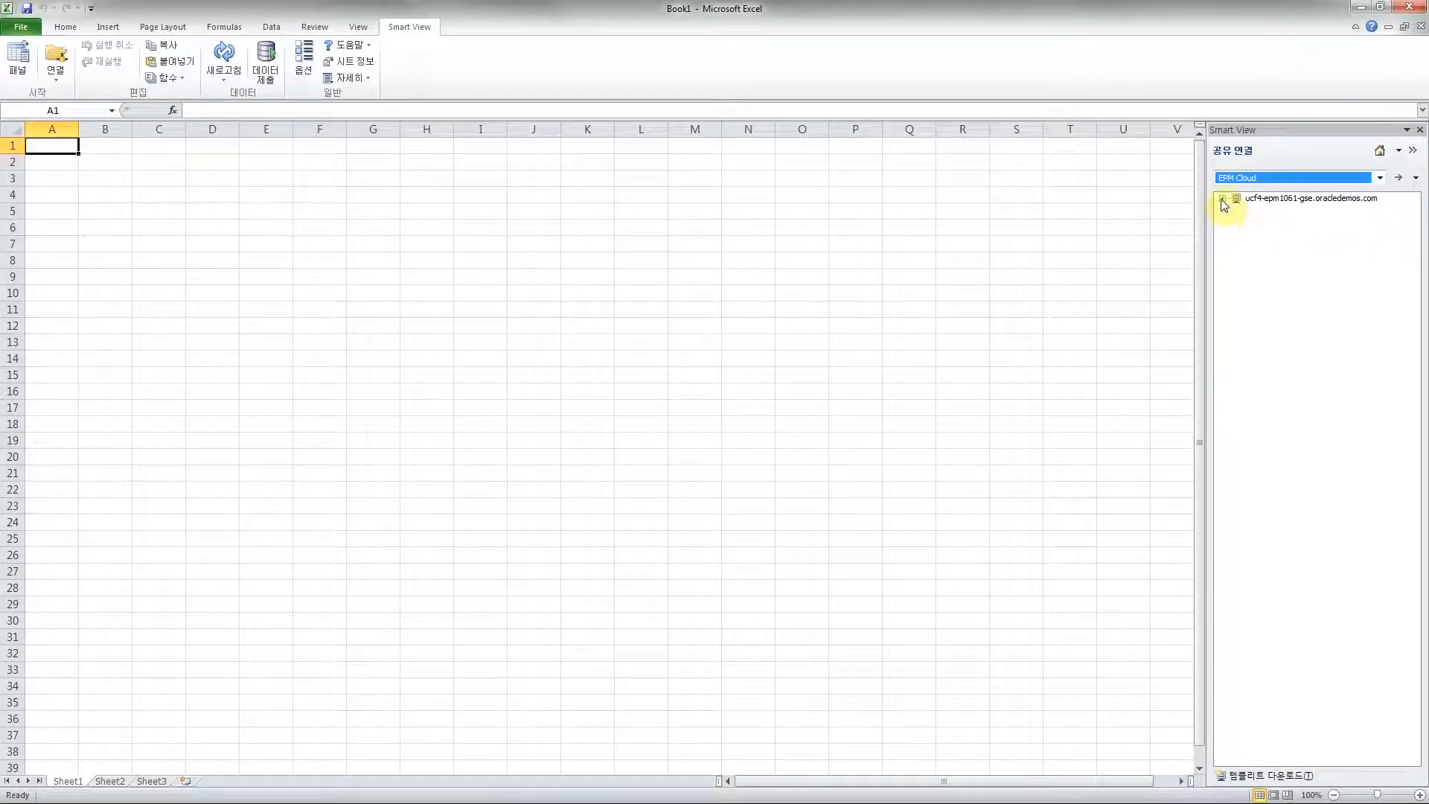
click(1223, 198)
click(1237, 210)
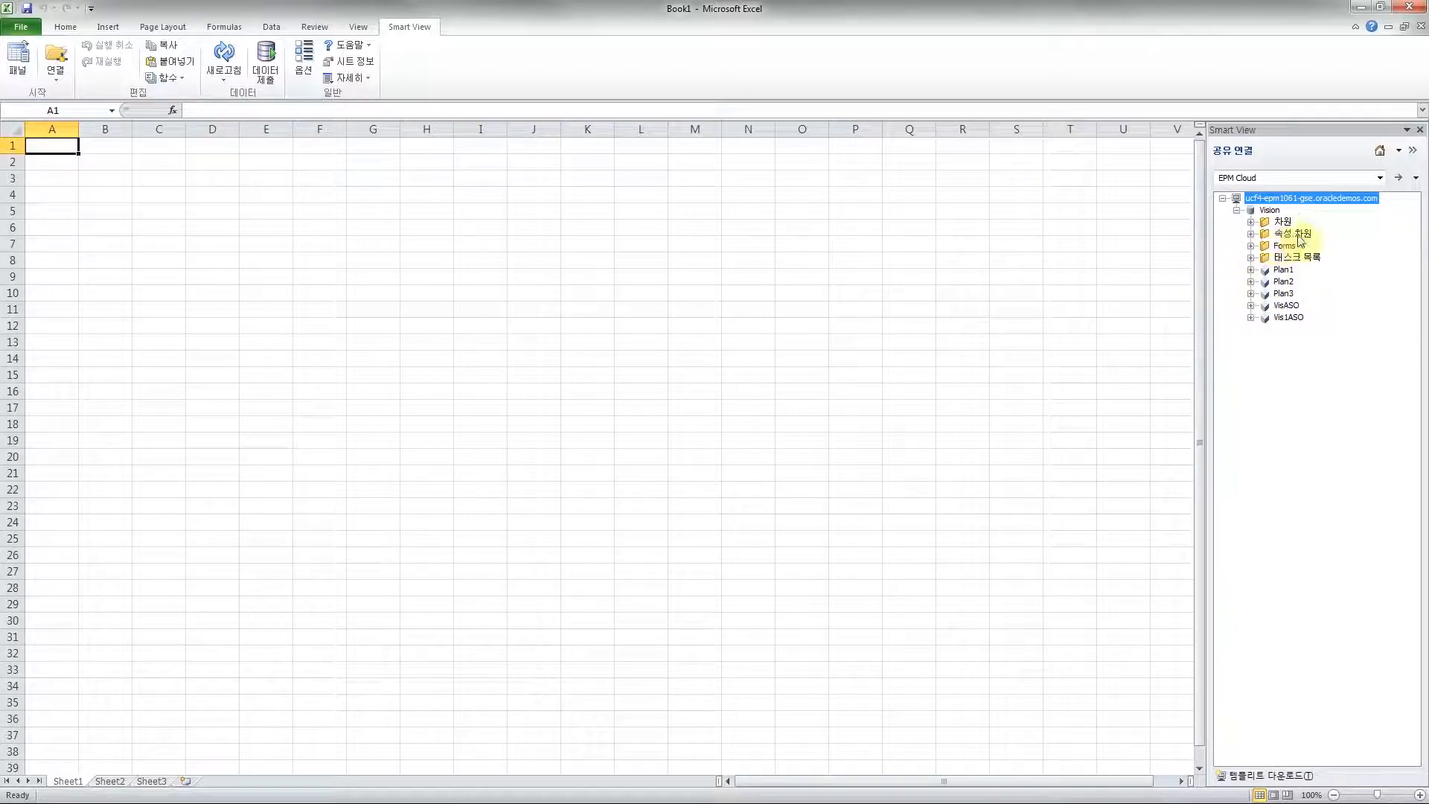
Open the Revenue Plan - Products form from Vision's Forms > Plan folder on Sheet1
click(1250, 245)
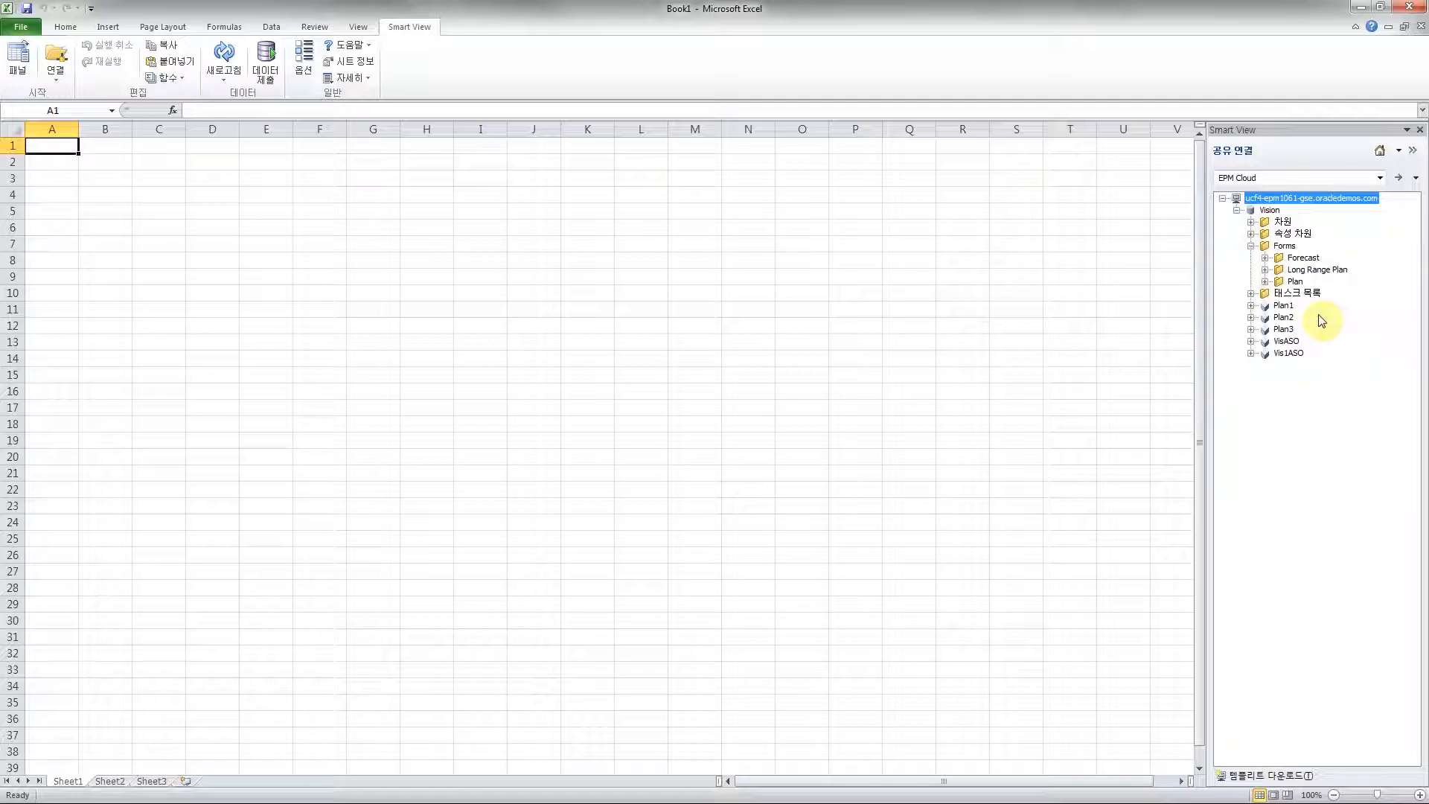
click(1286, 247)
click(1265, 282)
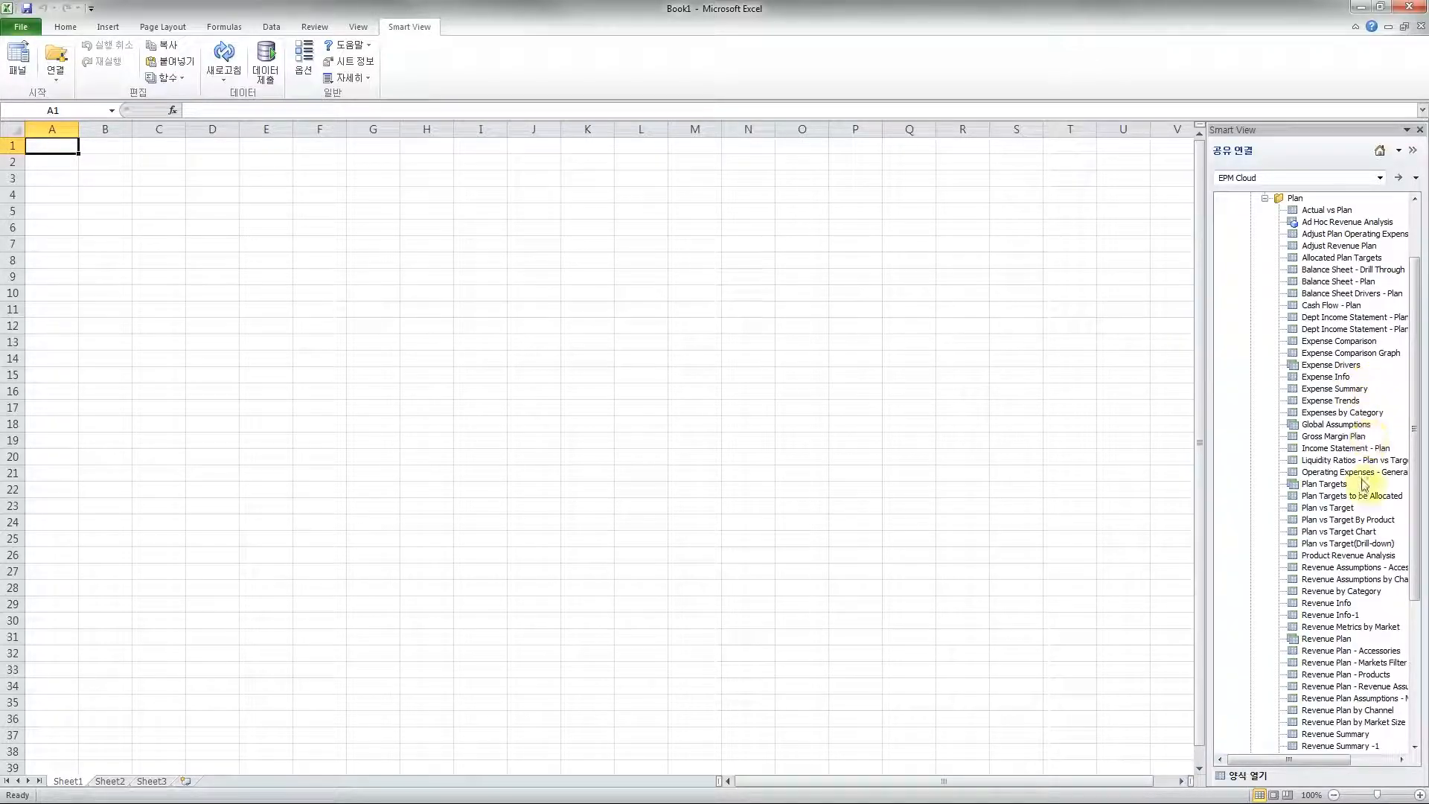
scroll(1365, 576, down, 1)
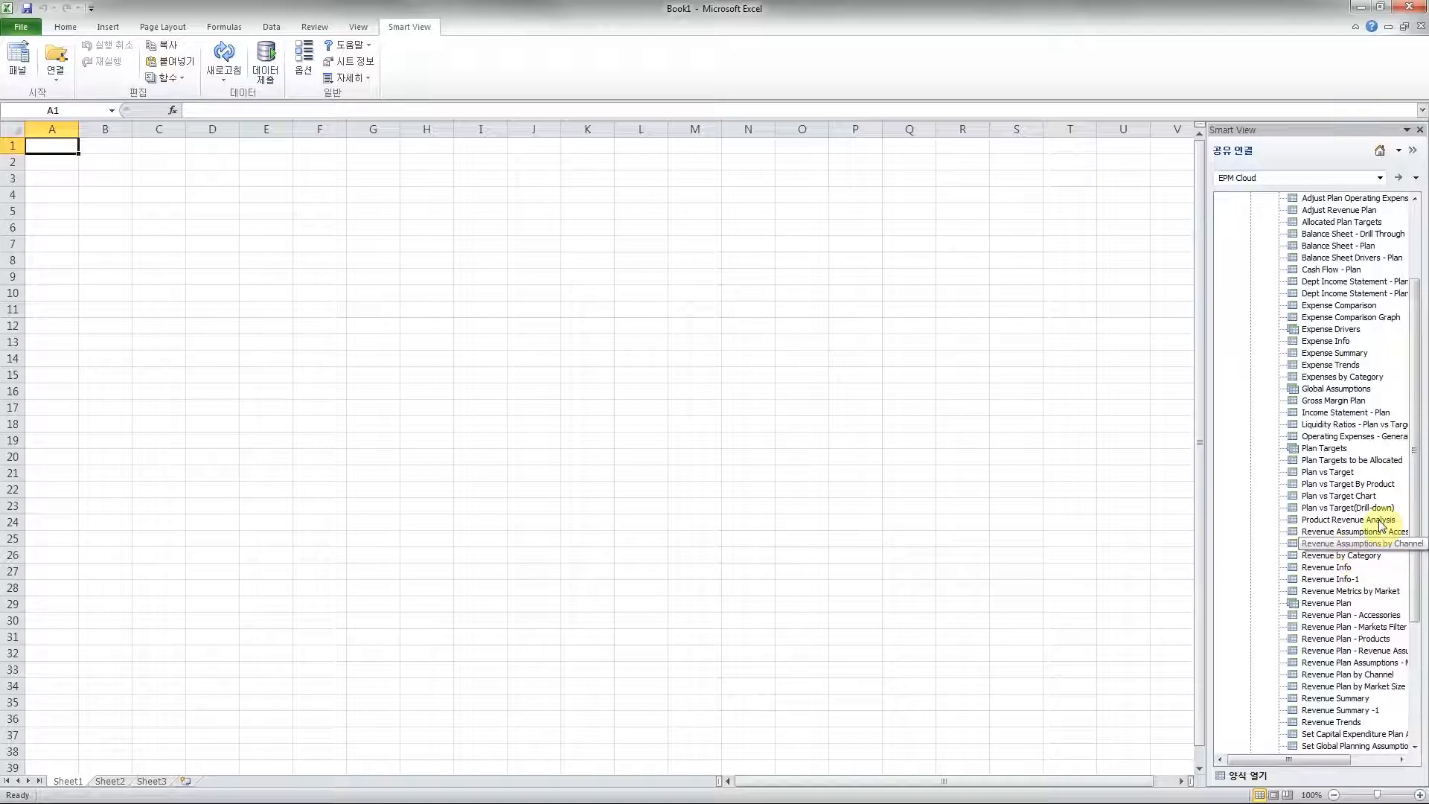
click(1347, 638)
right_click(1352, 641)
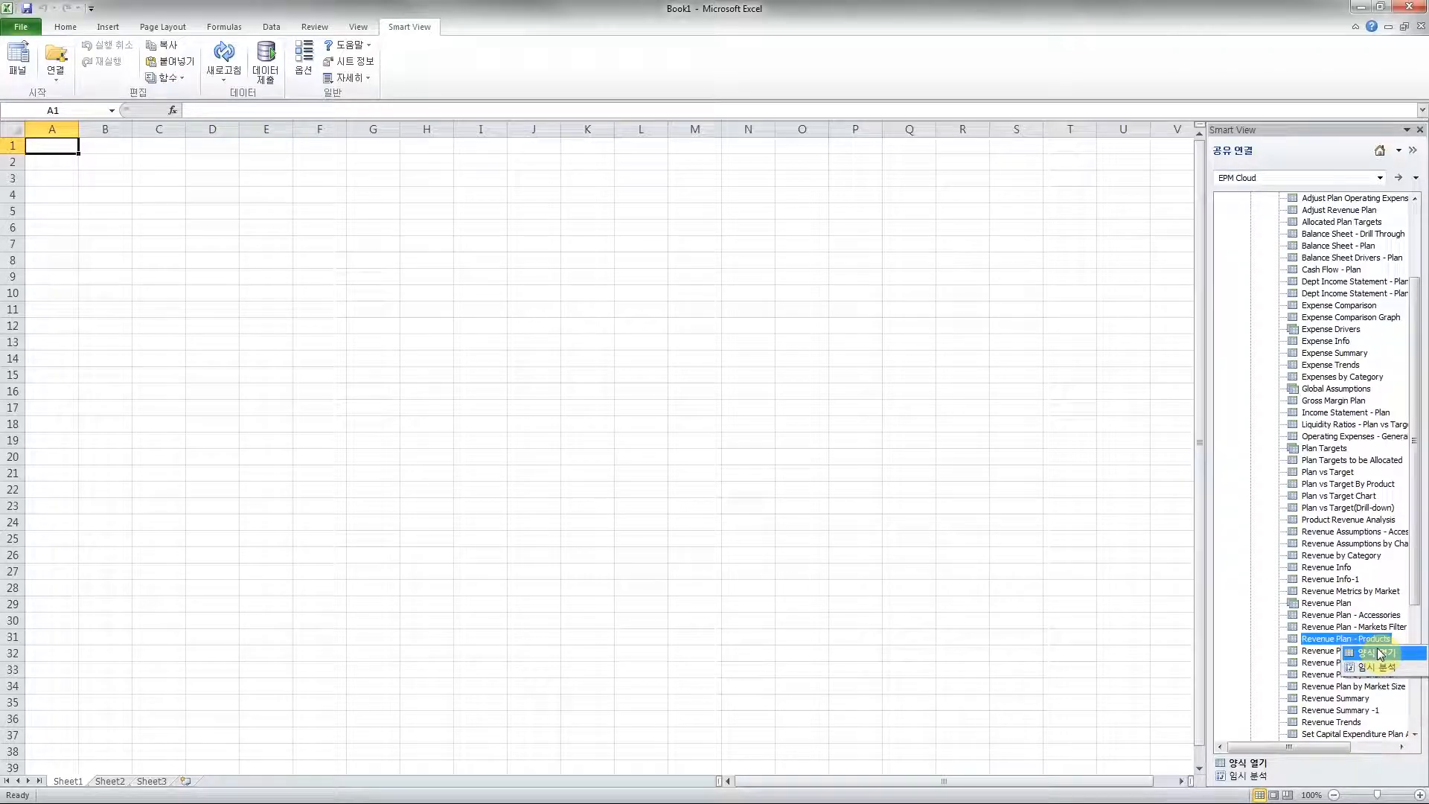
click(1379, 654)
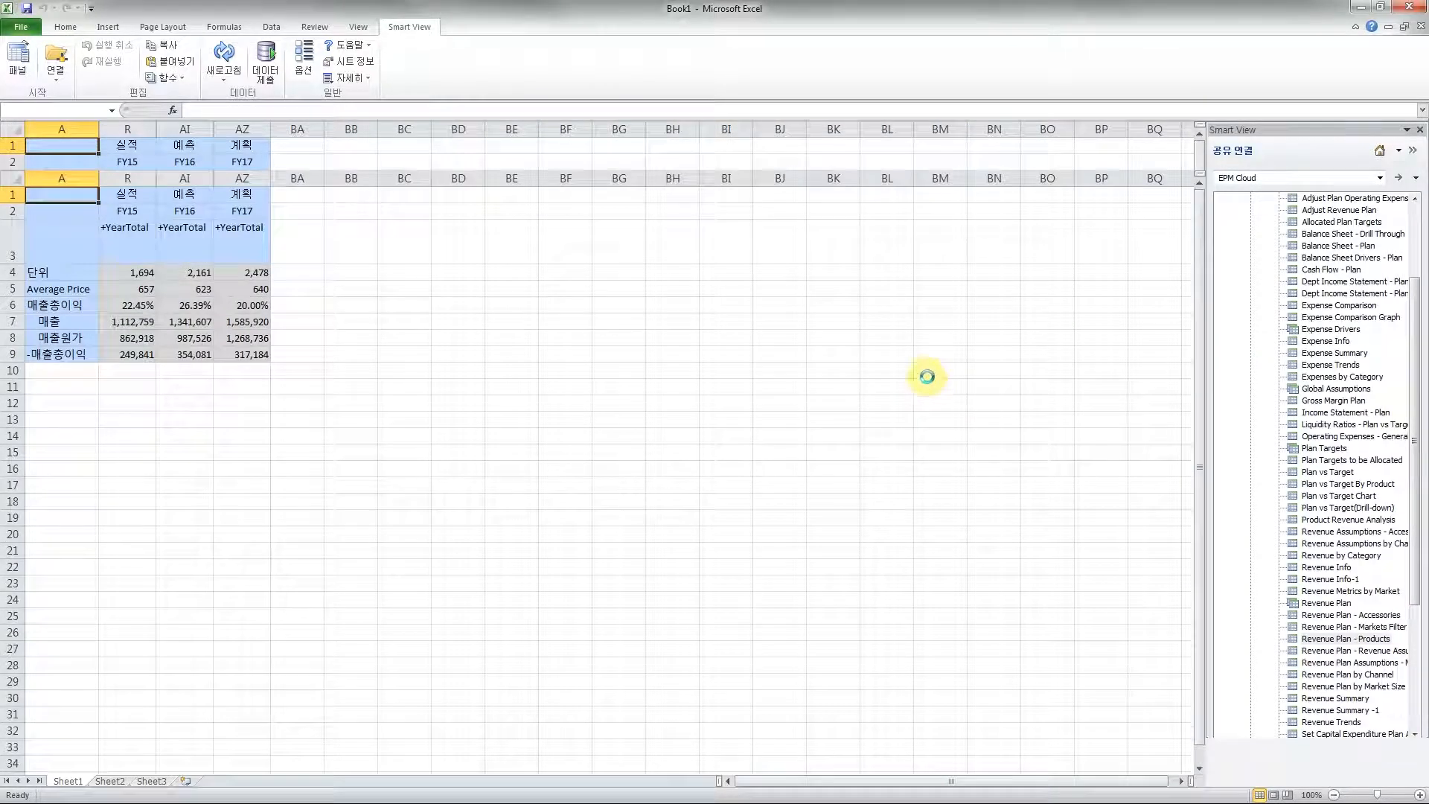
click(212, 276)
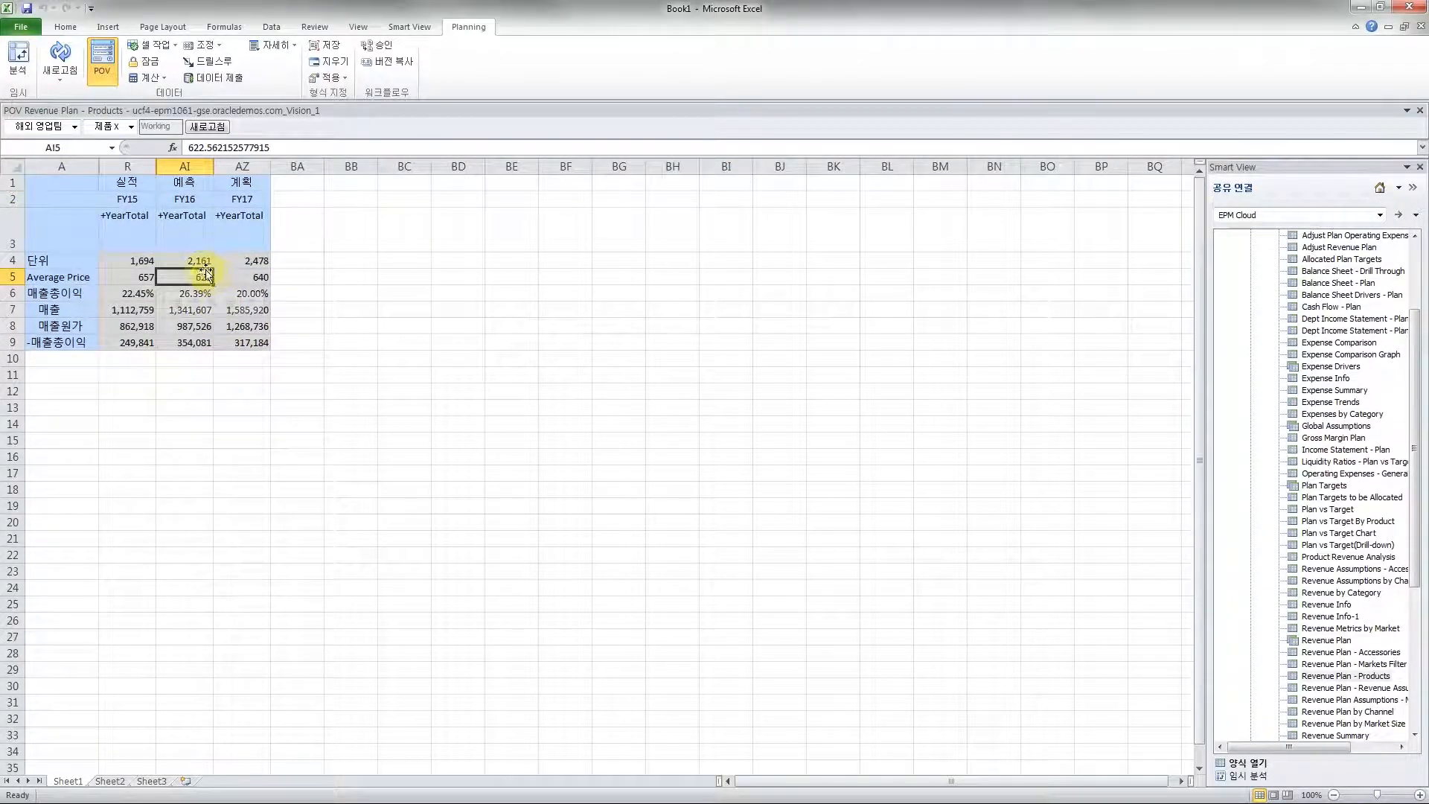
Start an ad hoc analysis (임시 분석) of the Revenue Plan - Products form on Sheet2
click(395, 26)
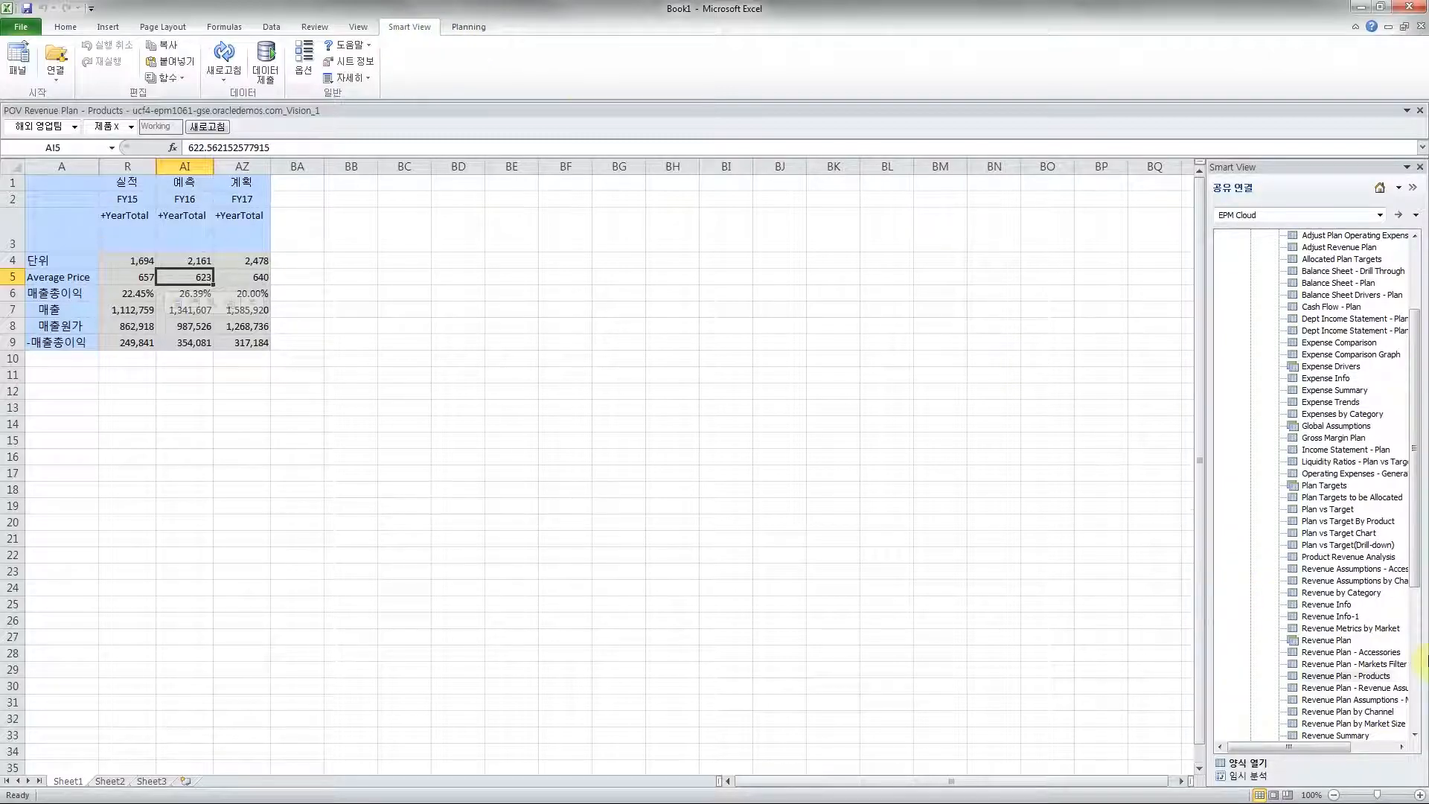
click(1368, 677)
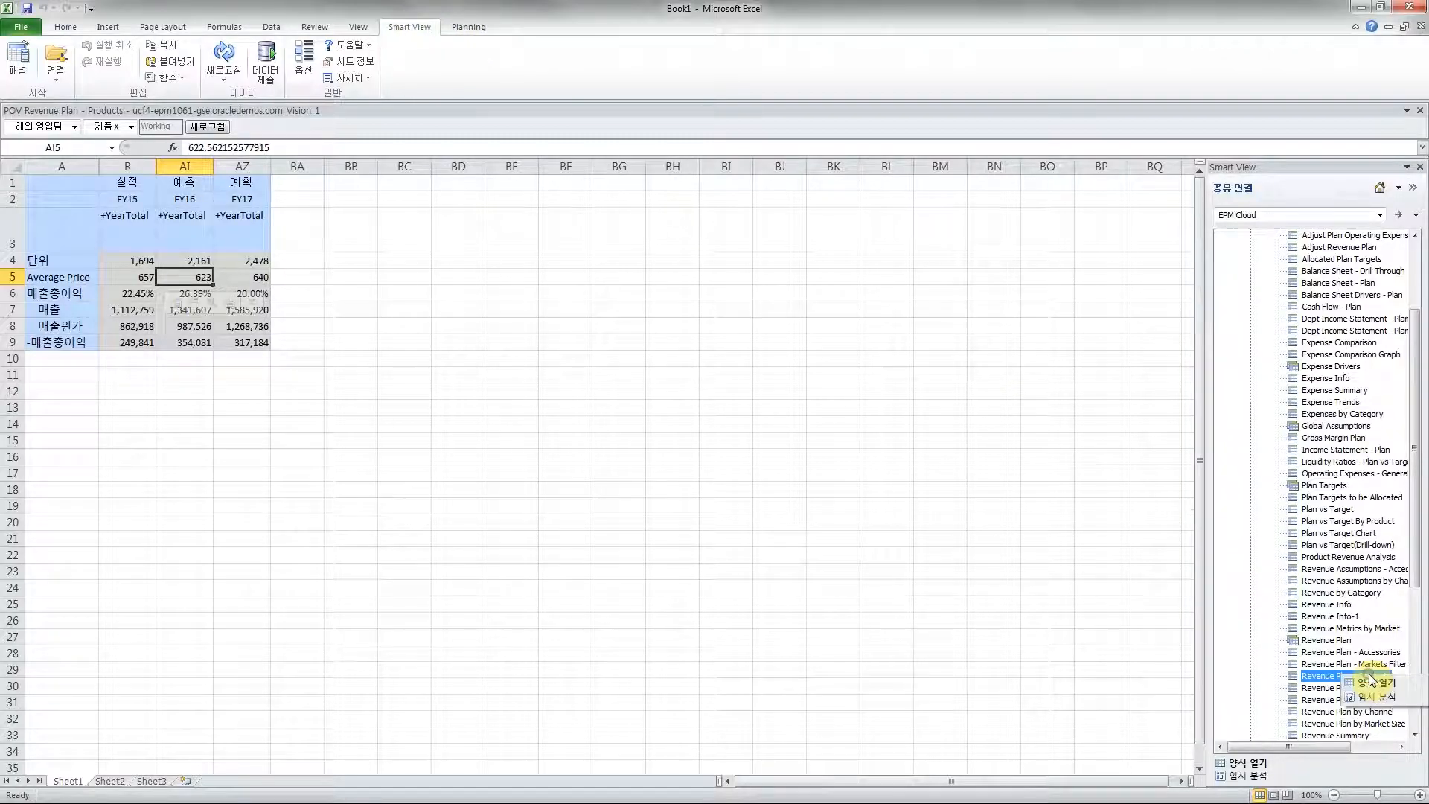
click(108, 781)
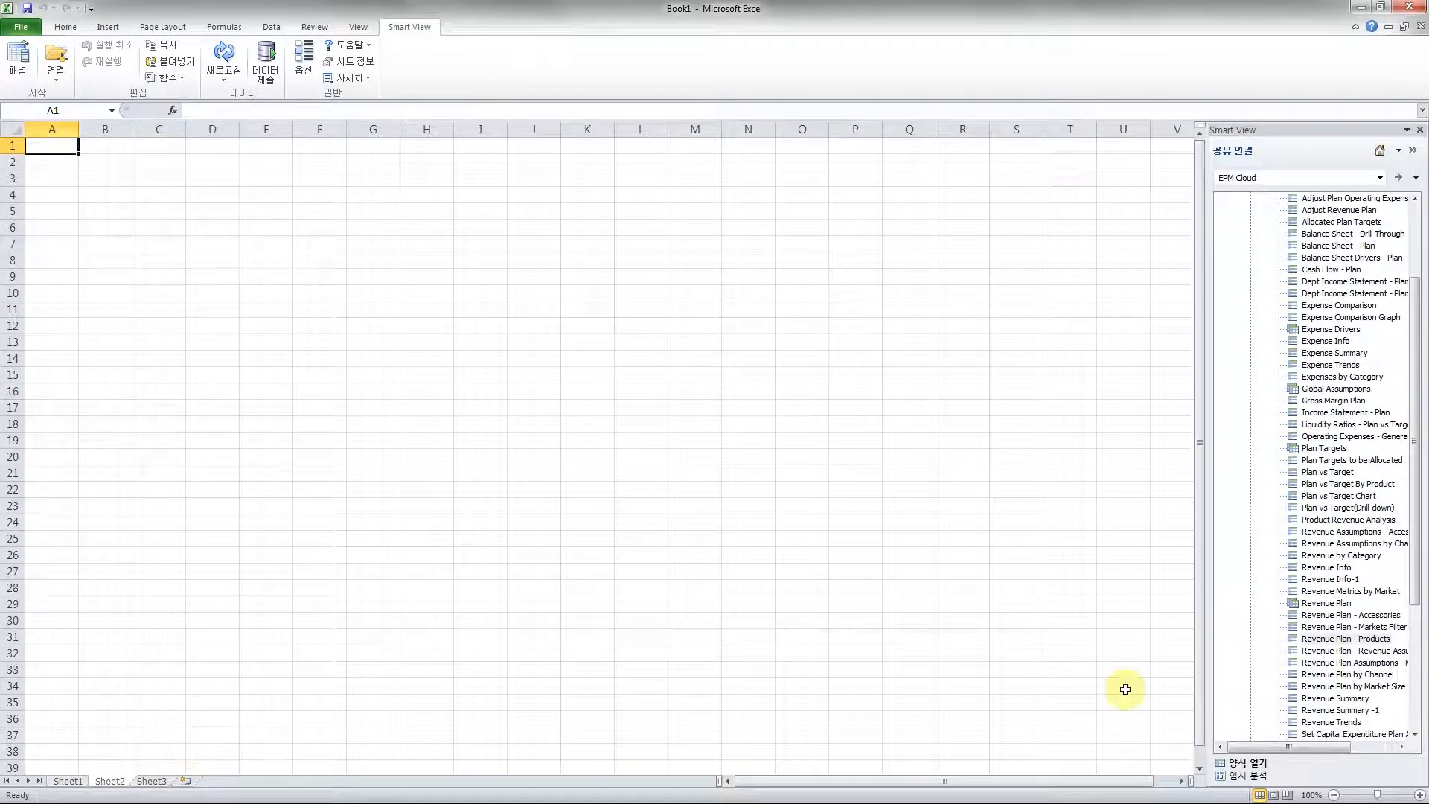
click(1349, 640)
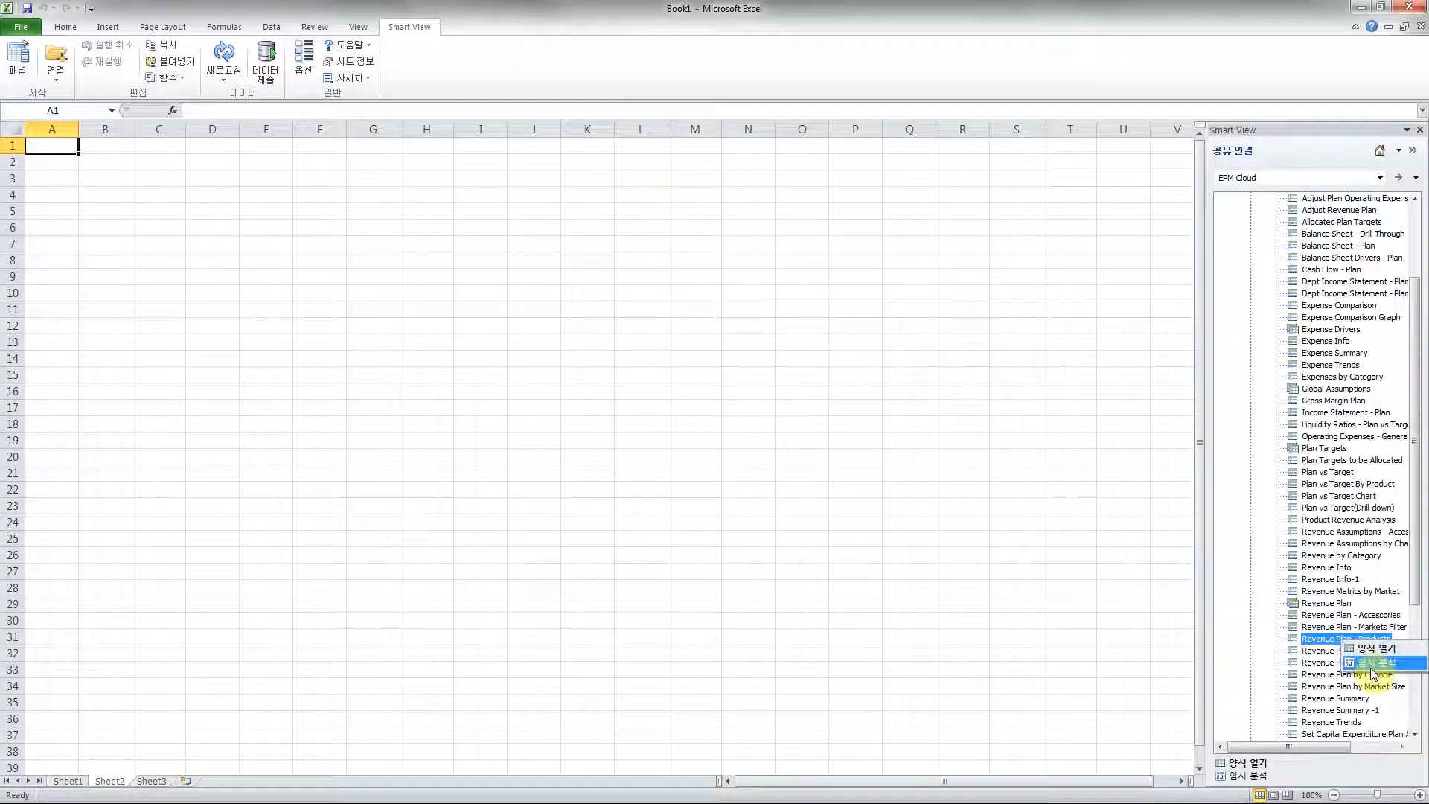
click(1371, 663)
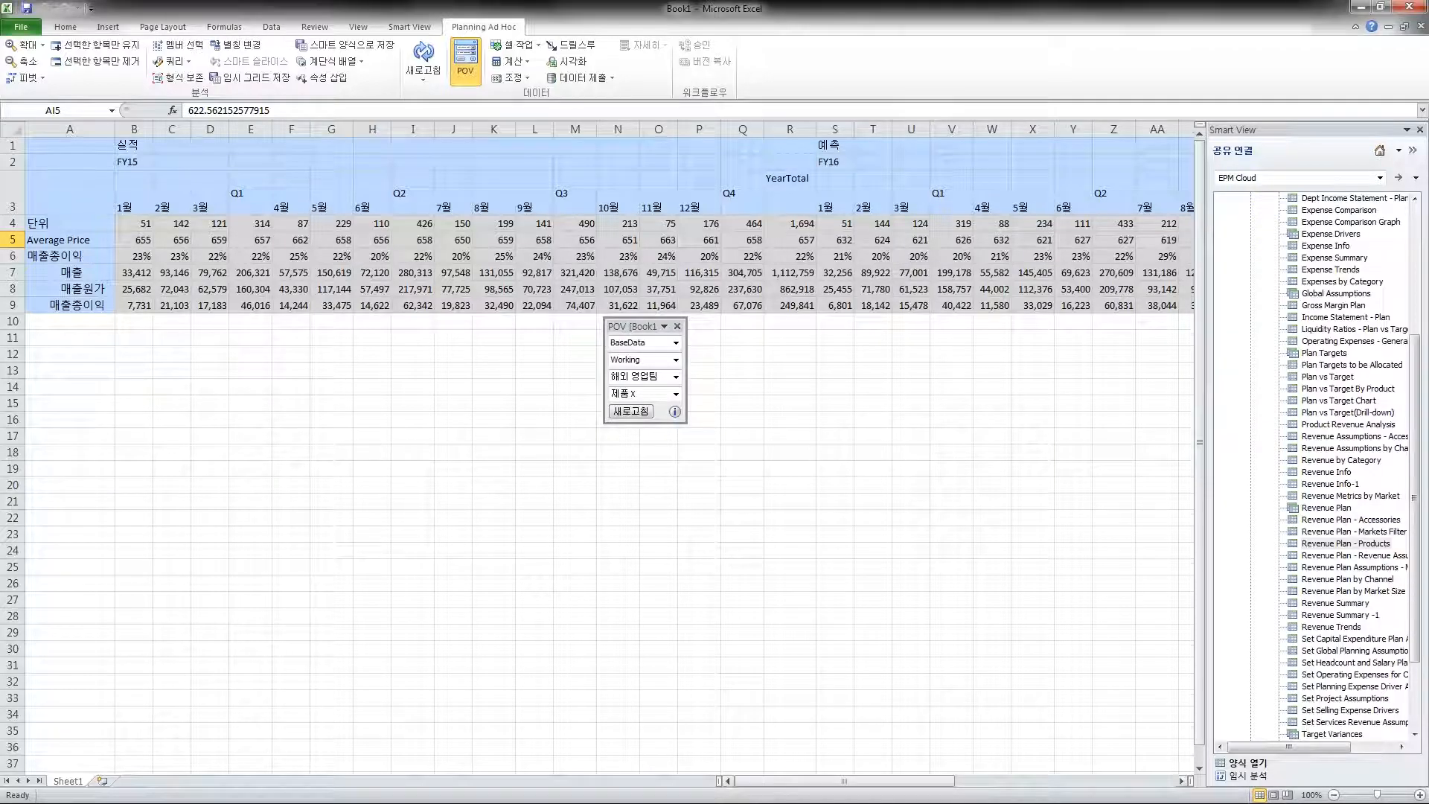
Keep only the 계획 FY17 columns in the ad hoc grid and copy cells A1:R9 as Smart View data
mouse_move(844, 780)
mouse_down()
mouse_move(988, 781)
mouse_move(844, 781)
mouse_up()
key(ctrl+Home)
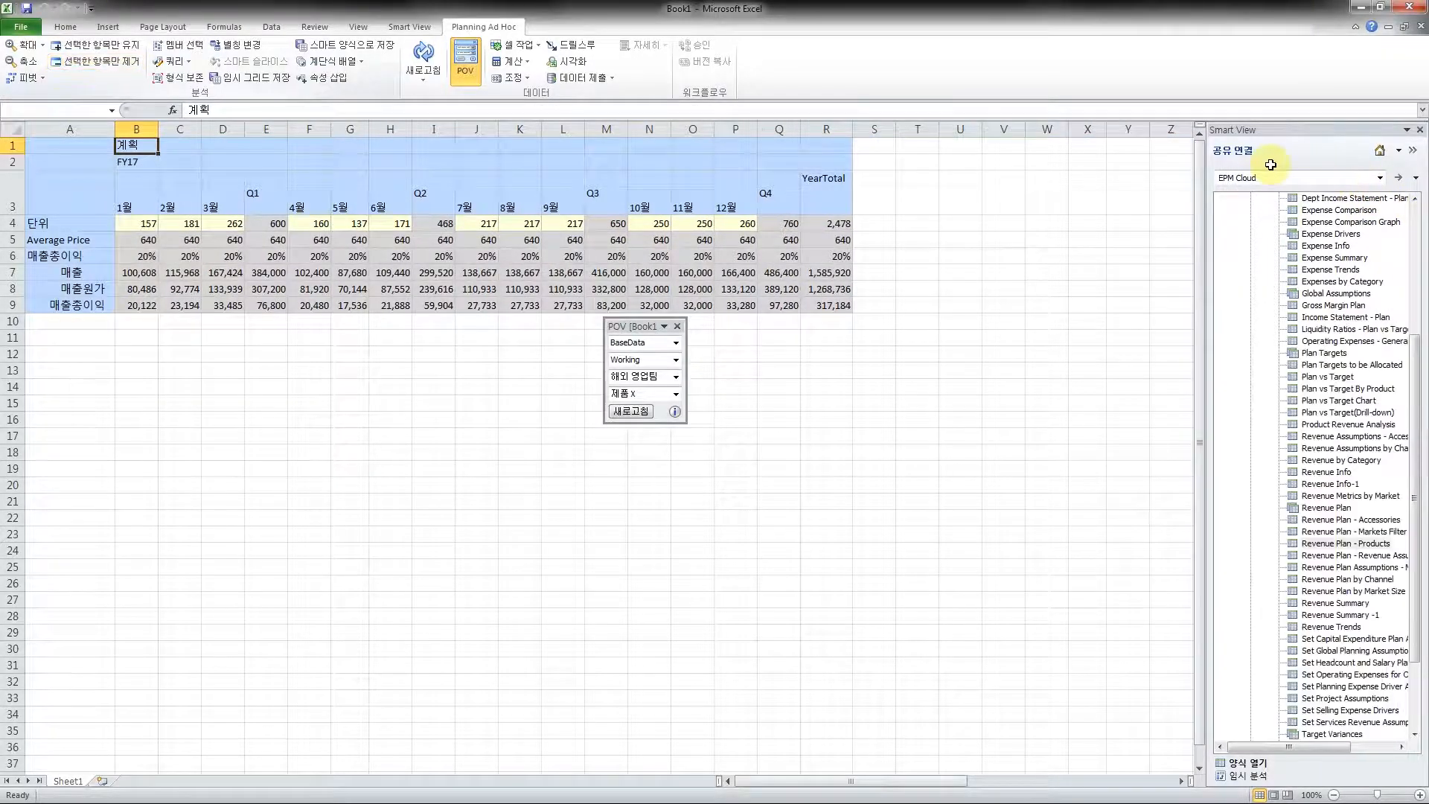
drag(70, 145, 826, 305)
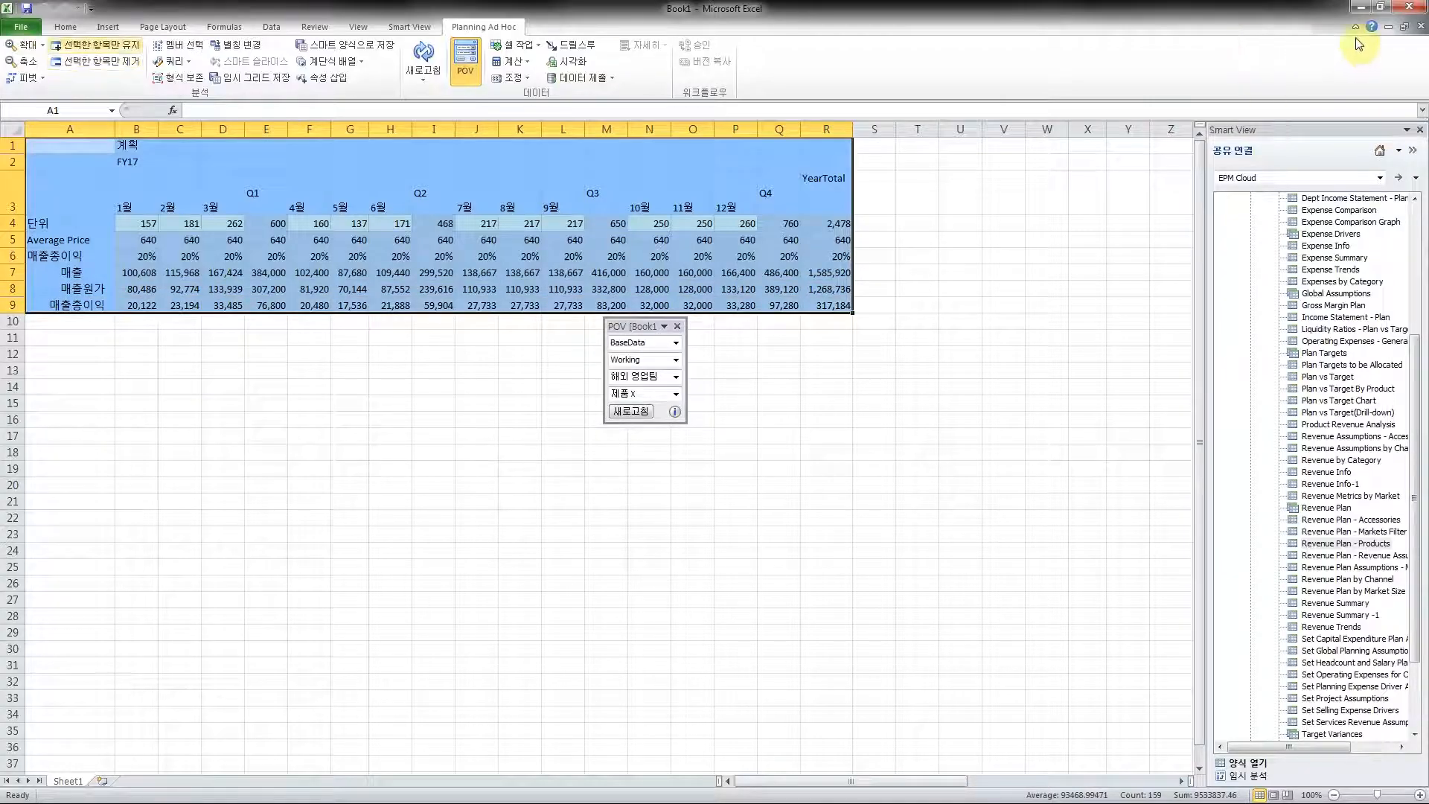
click(410, 27)
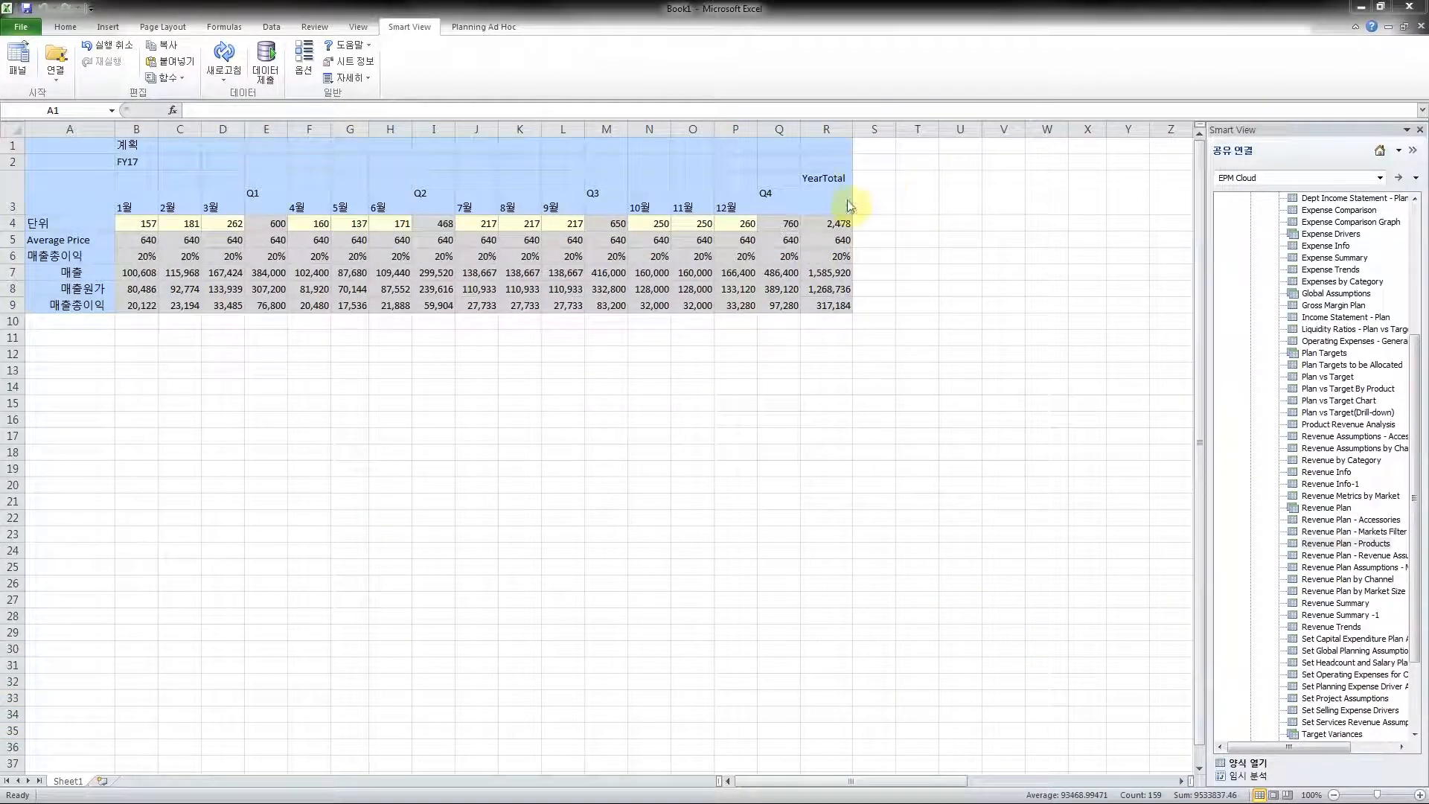
Switch to the blank Word document, maximize it and paste the copied grid as Smart View data
drag(831, 7, 476, 117)
click(952, 115)
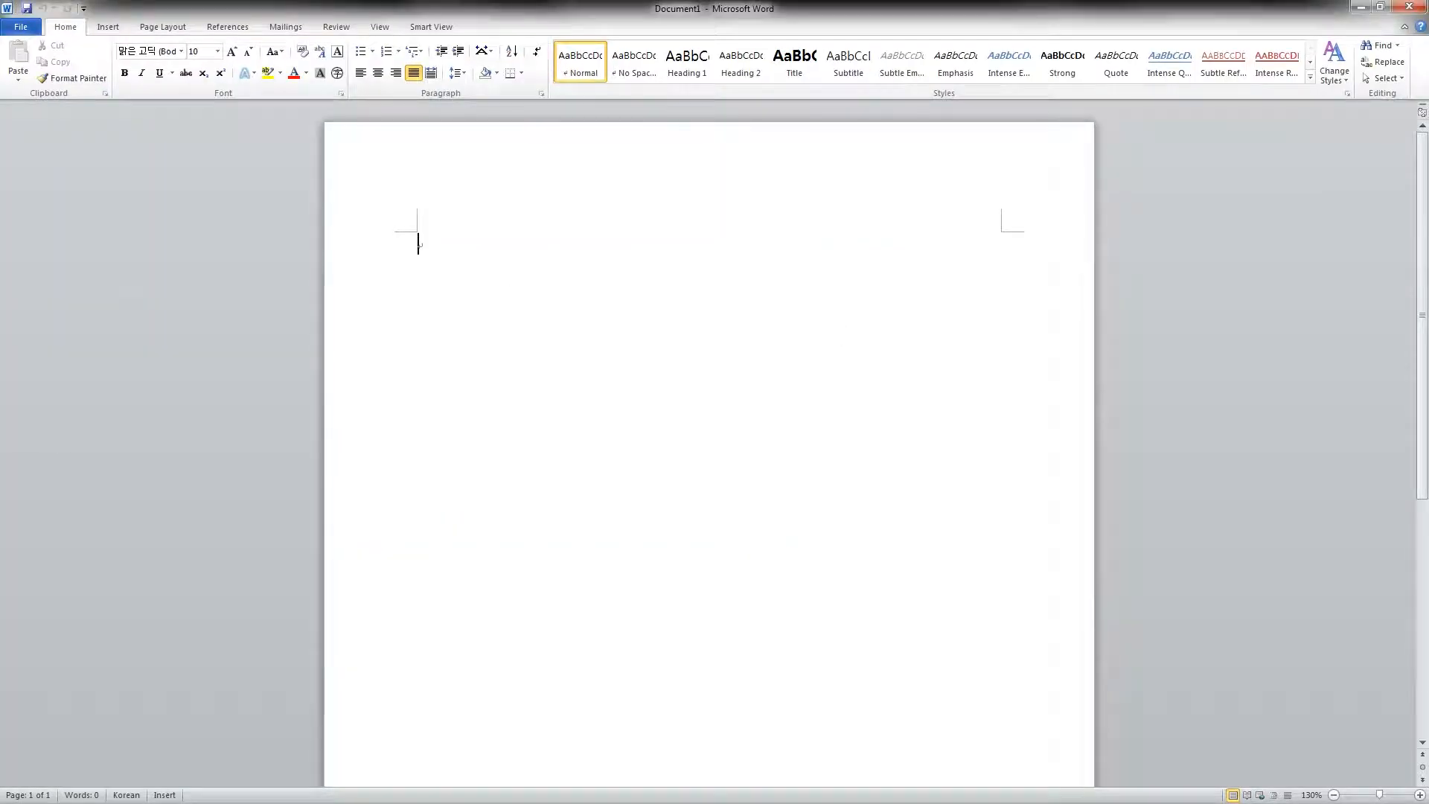
click(431, 26)
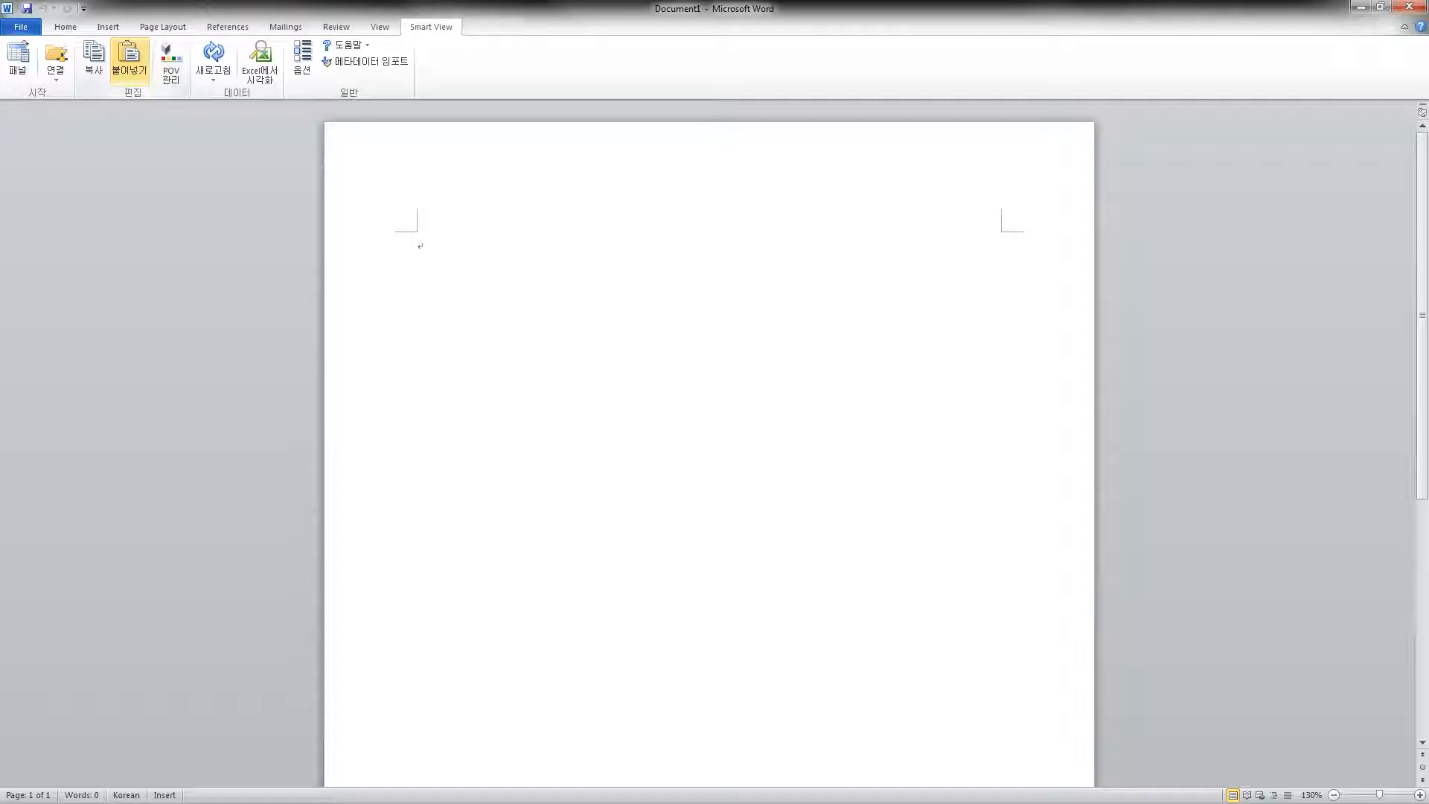
click(129, 63)
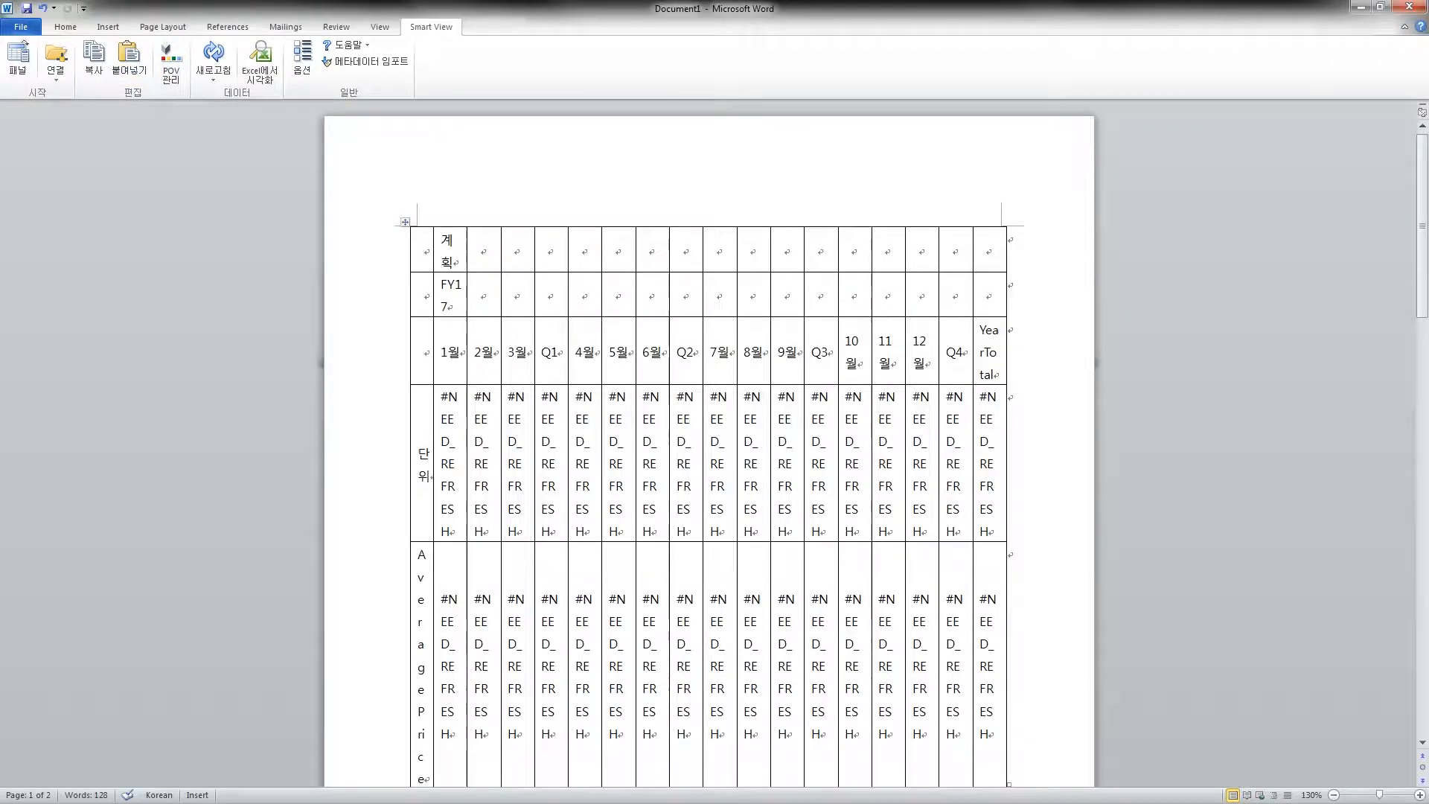
Refresh the Smart View data in the pasted Word table and select the whole table
click(214, 56)
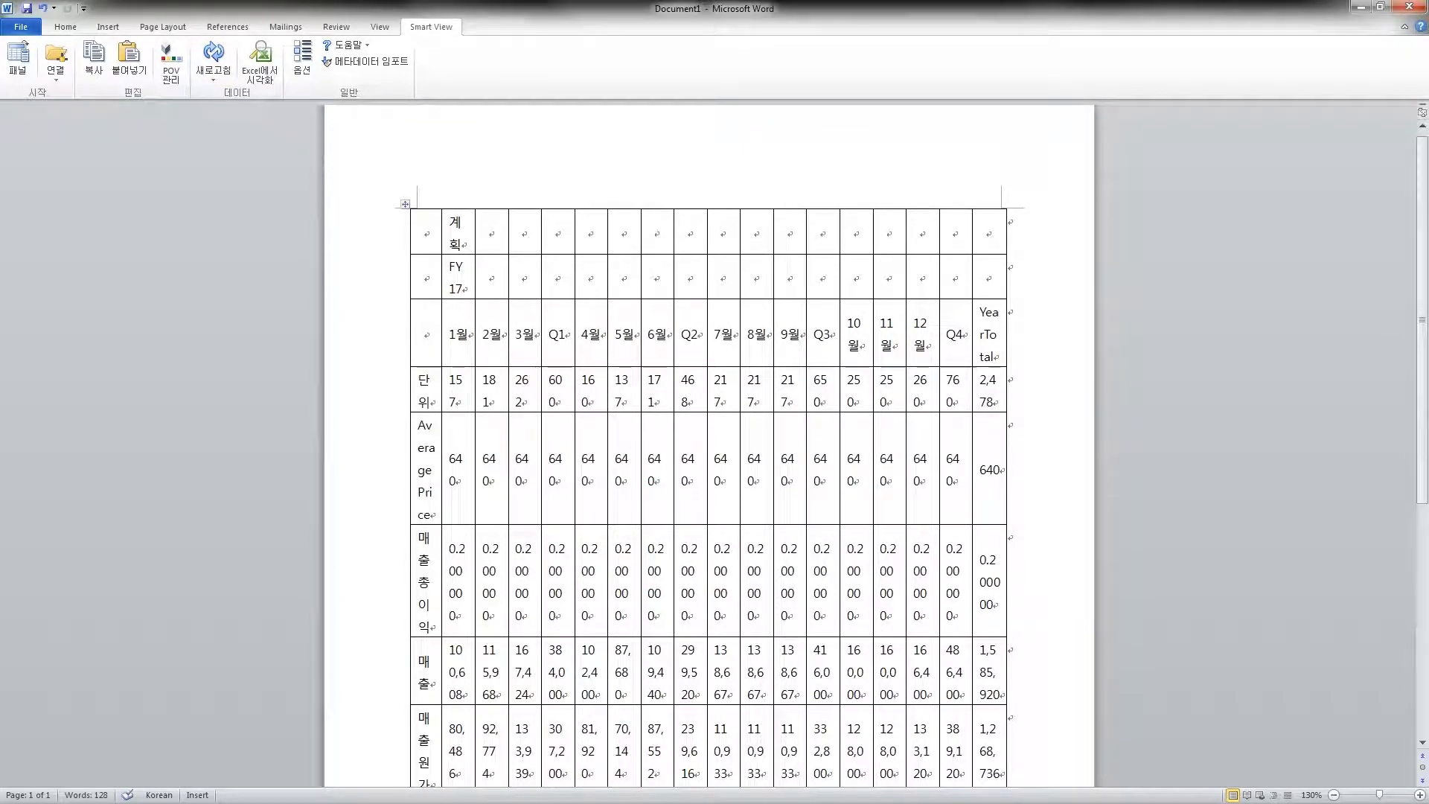
click(405, 204)
click(337, 27)
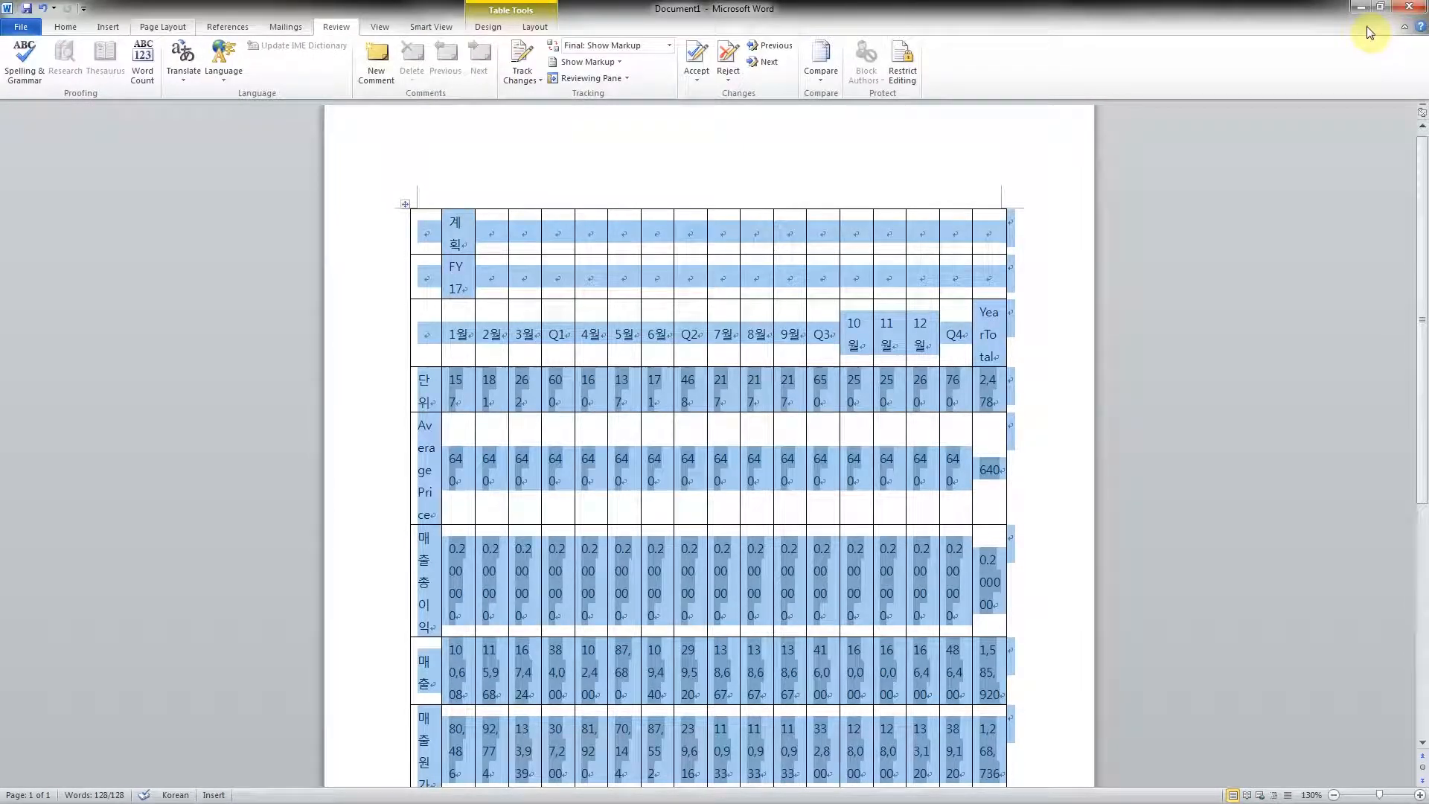
Set the font size of the whole pasted Word table to 6 and deselect it
scroll(1270, 34, up, 5)
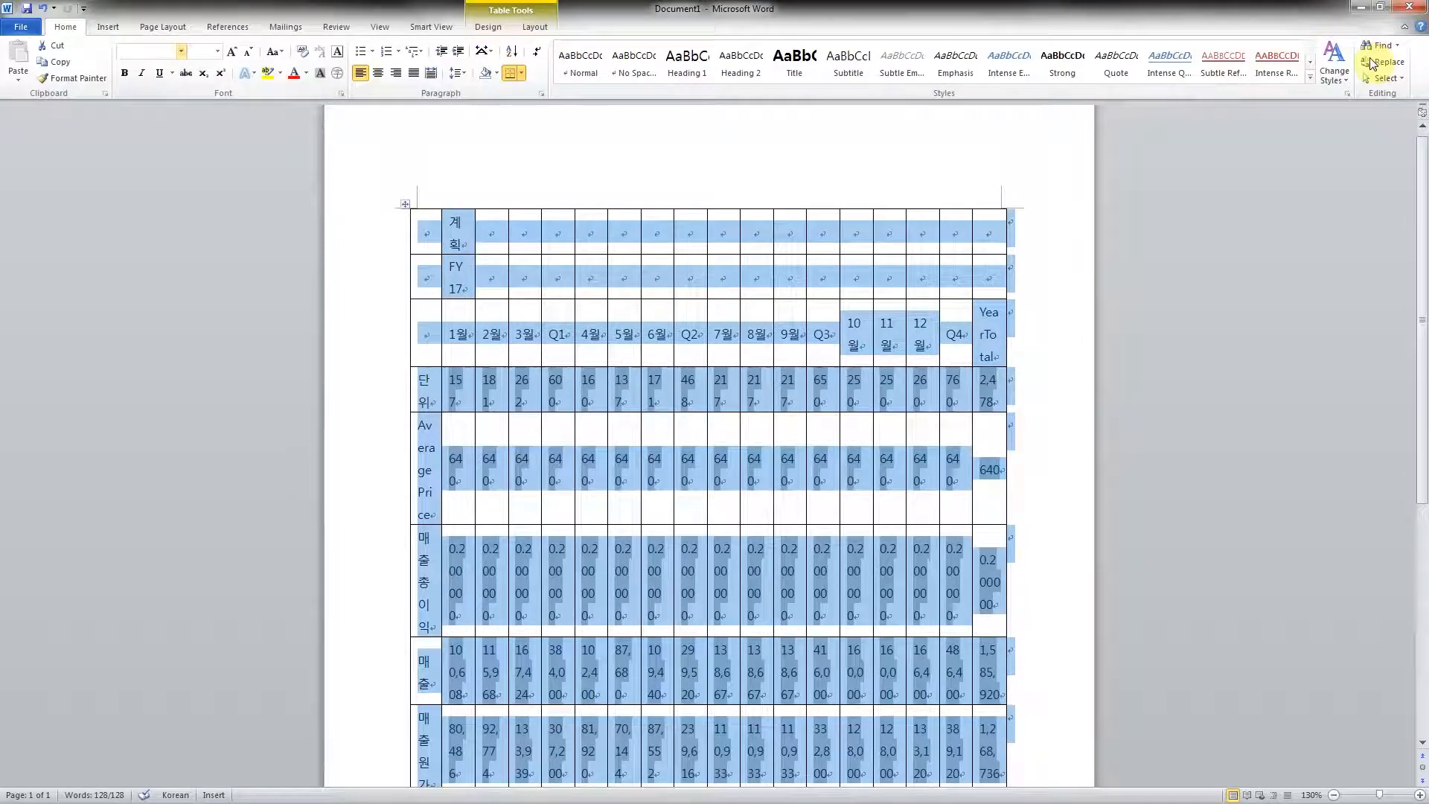
click(217, 51)
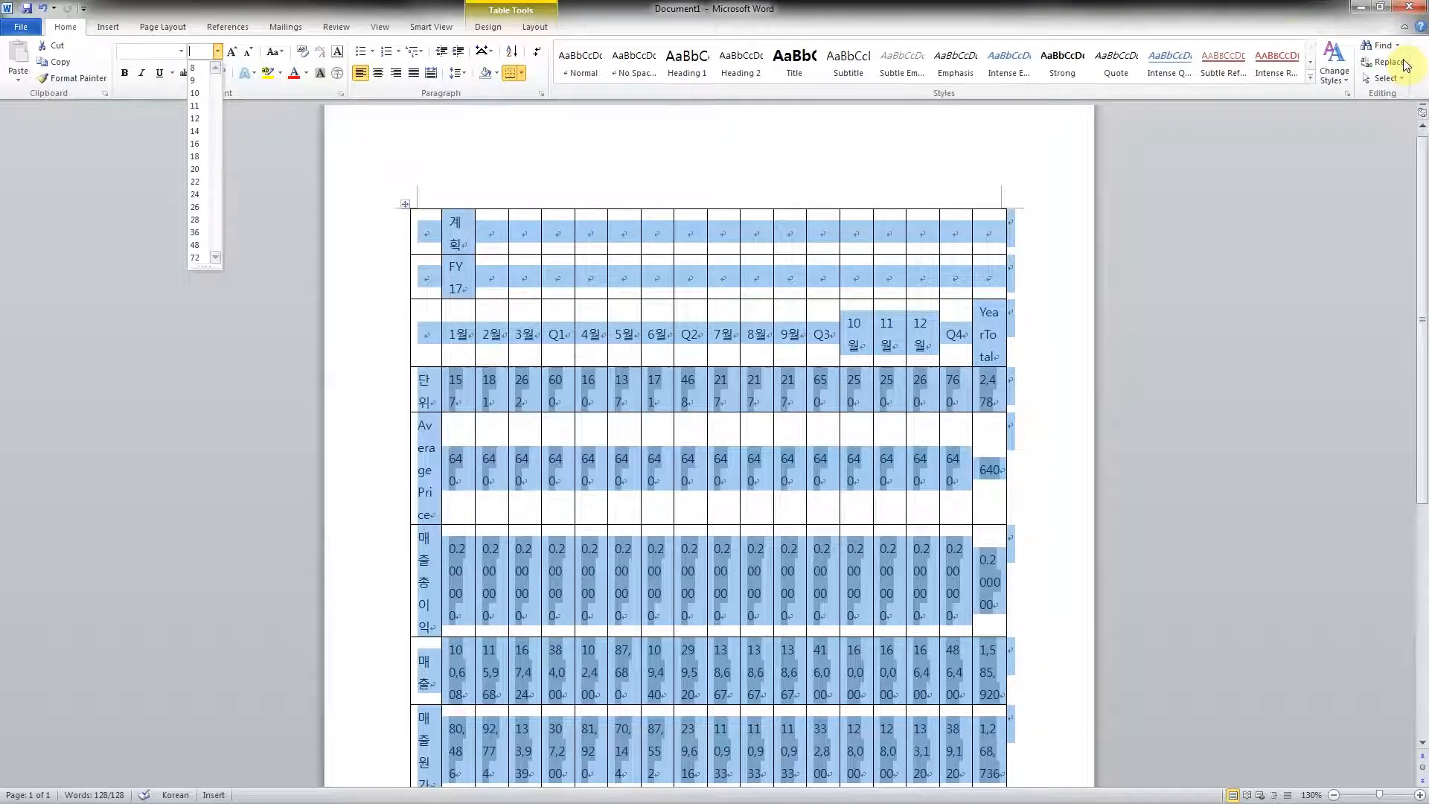
click(193, 67)
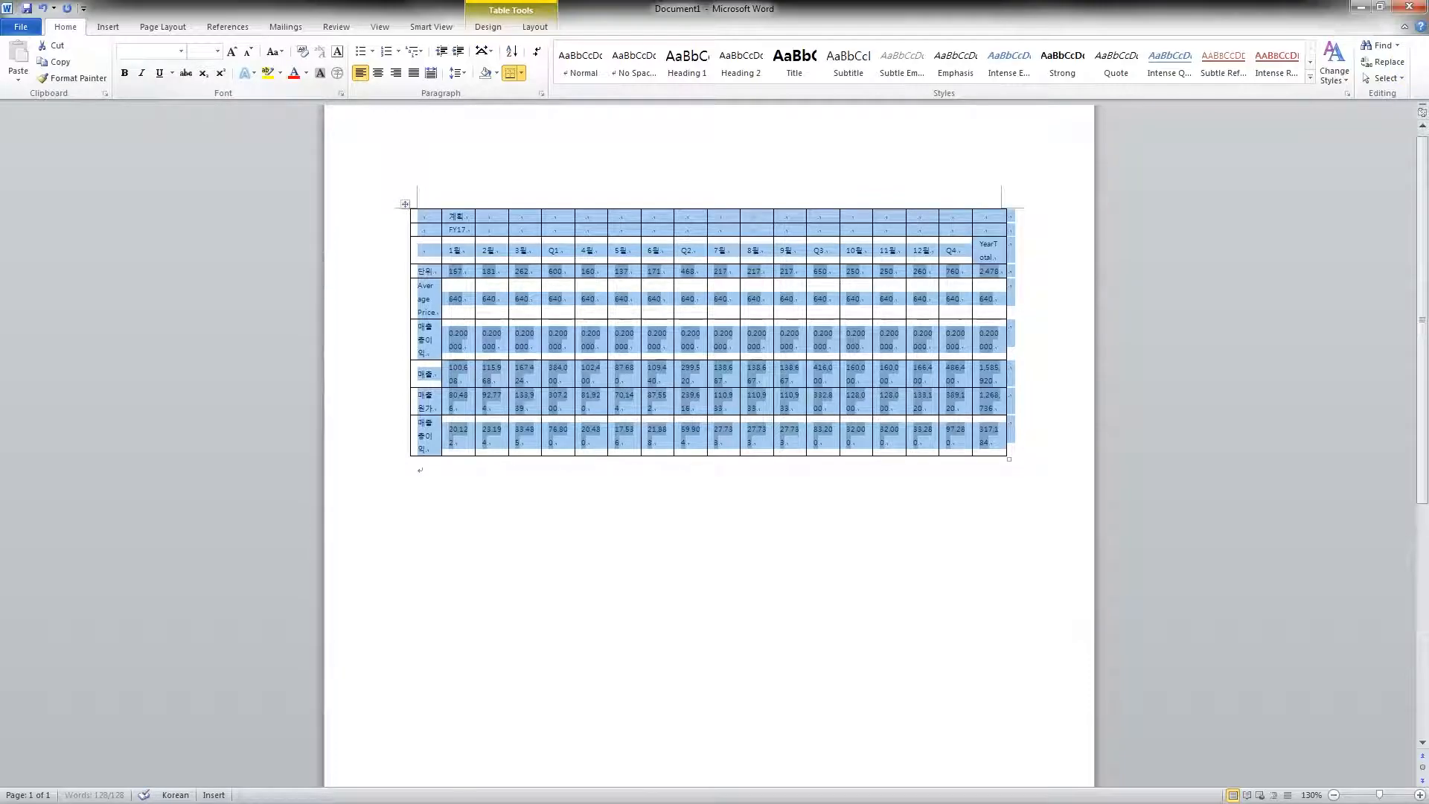
click(419, 468)
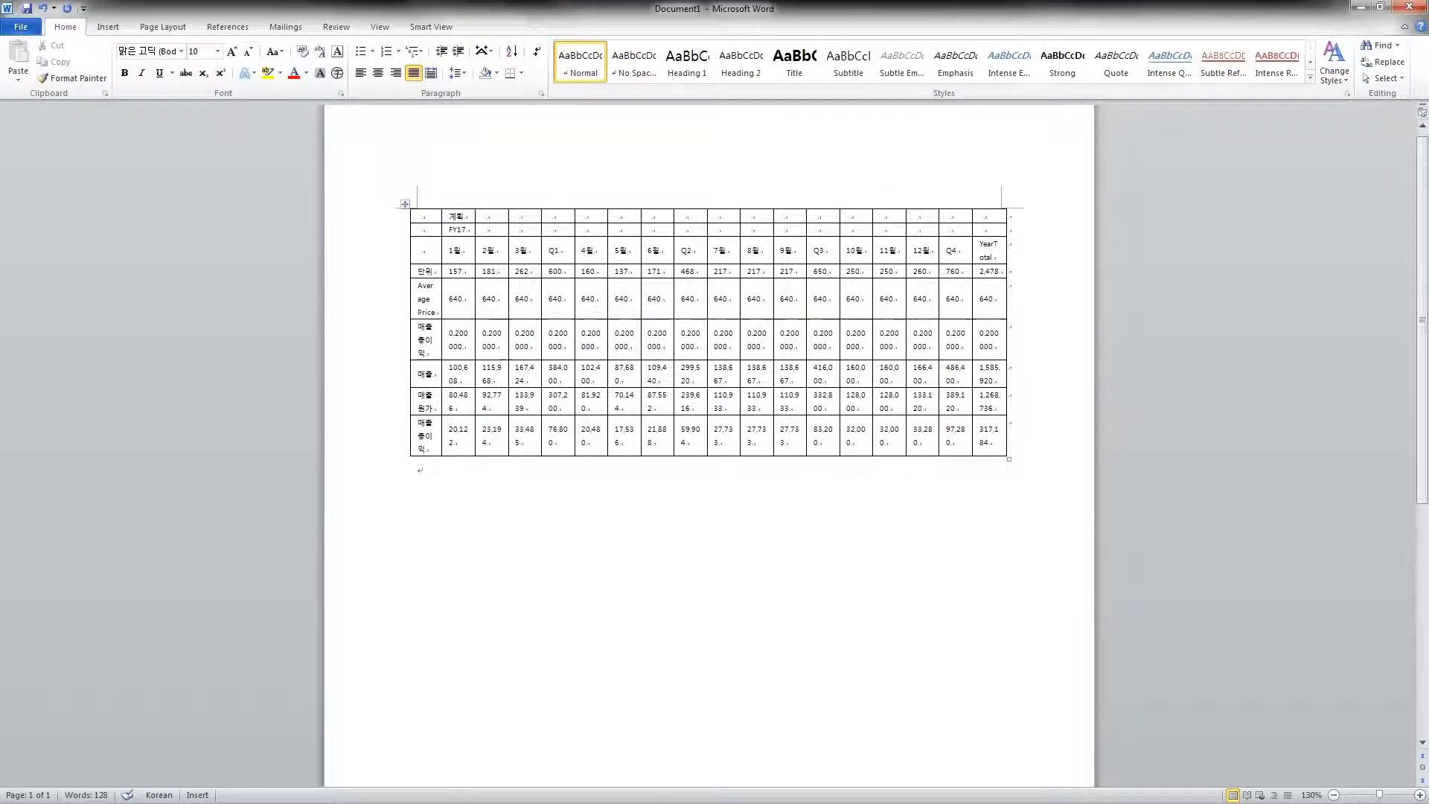
Display the Smart View connection and POV details of the 1월 value in the 단위 row
click(456, 272)
drag(466, 273, 437, 273)
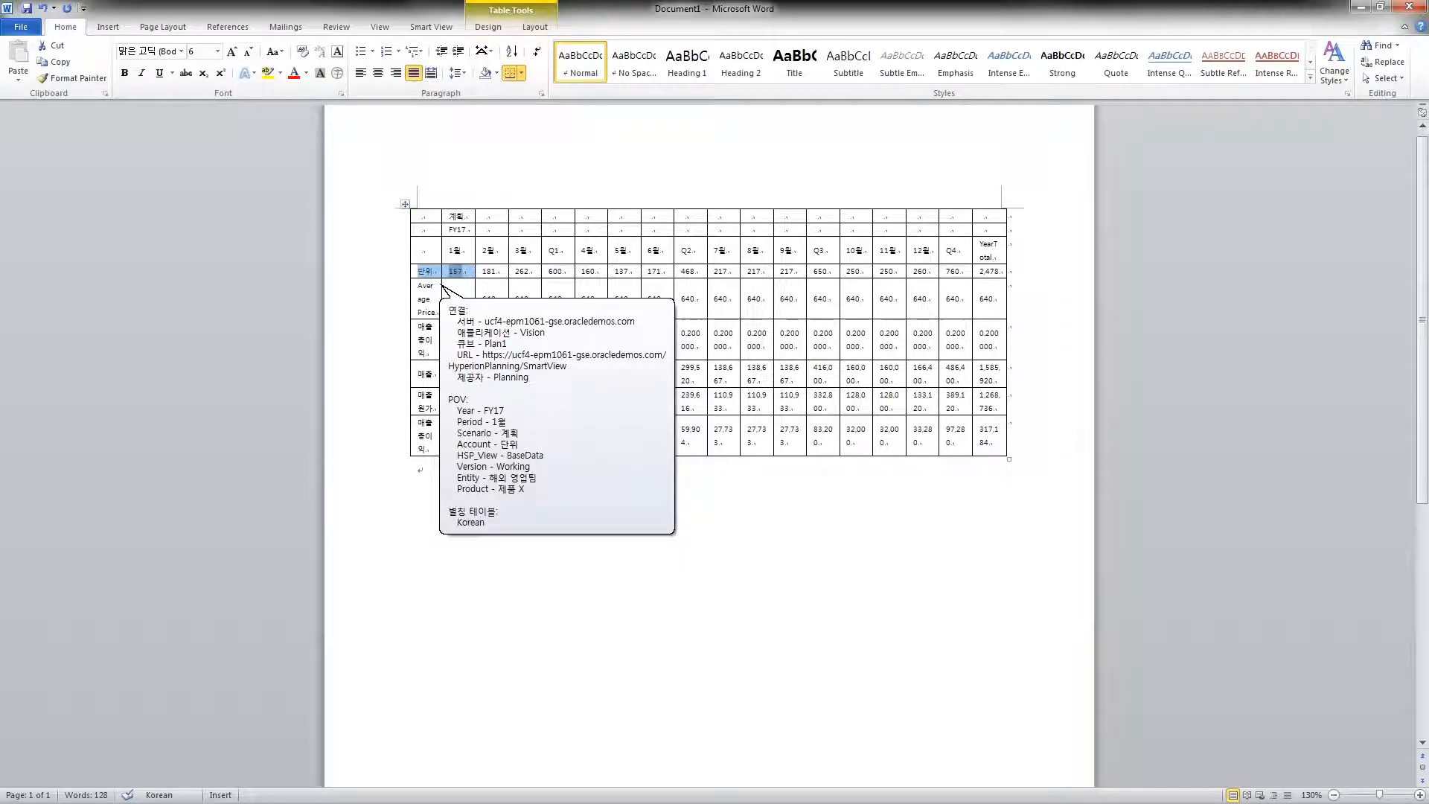
click(465, 271)
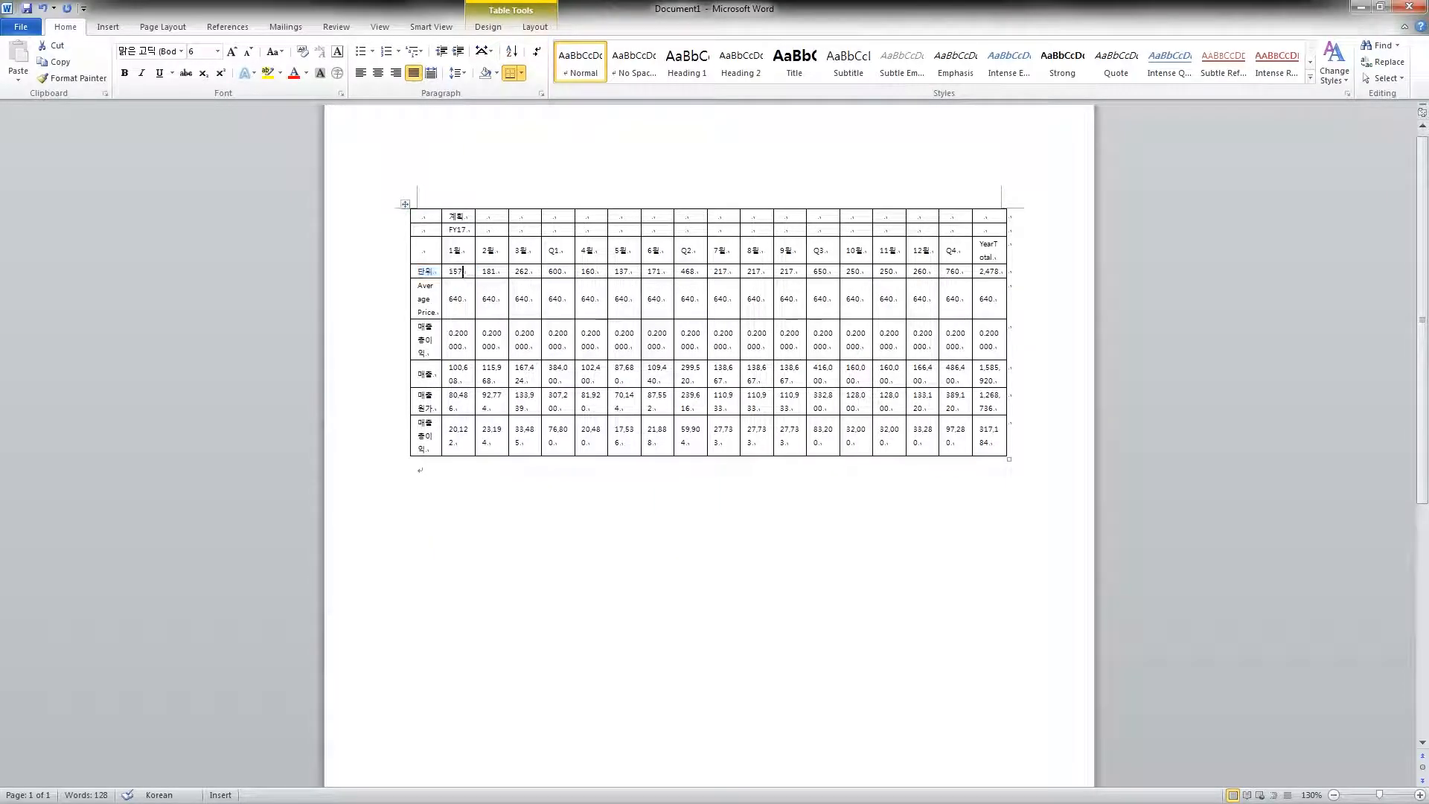
drag(466, 271, 437, 272)
mouse_move(441, 278)
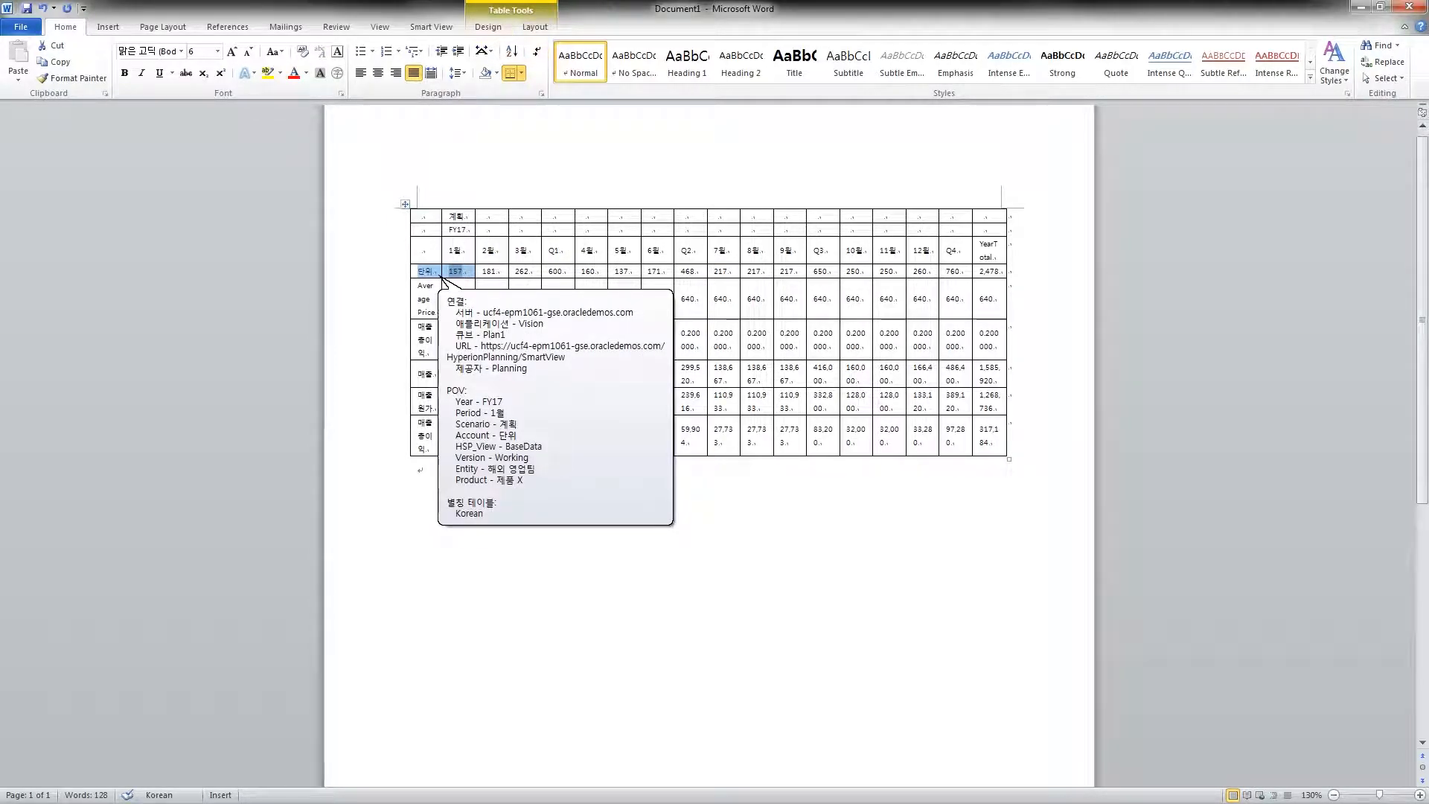
With the 단위 row's 1월 value selected, open the query's POV member selection and switch it to the Entity dimension
click(405, 204)
click(431, 27)
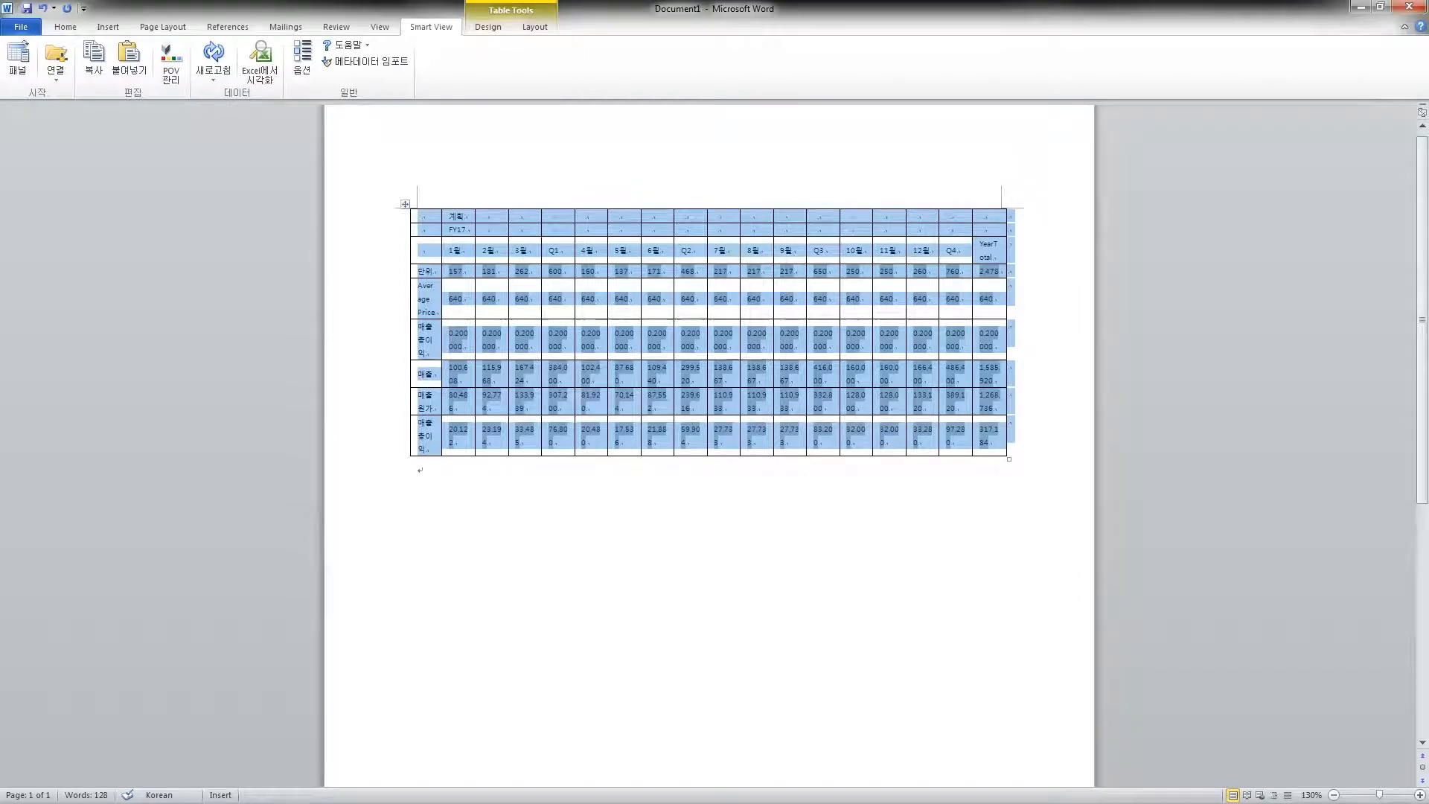
click(489, 272)
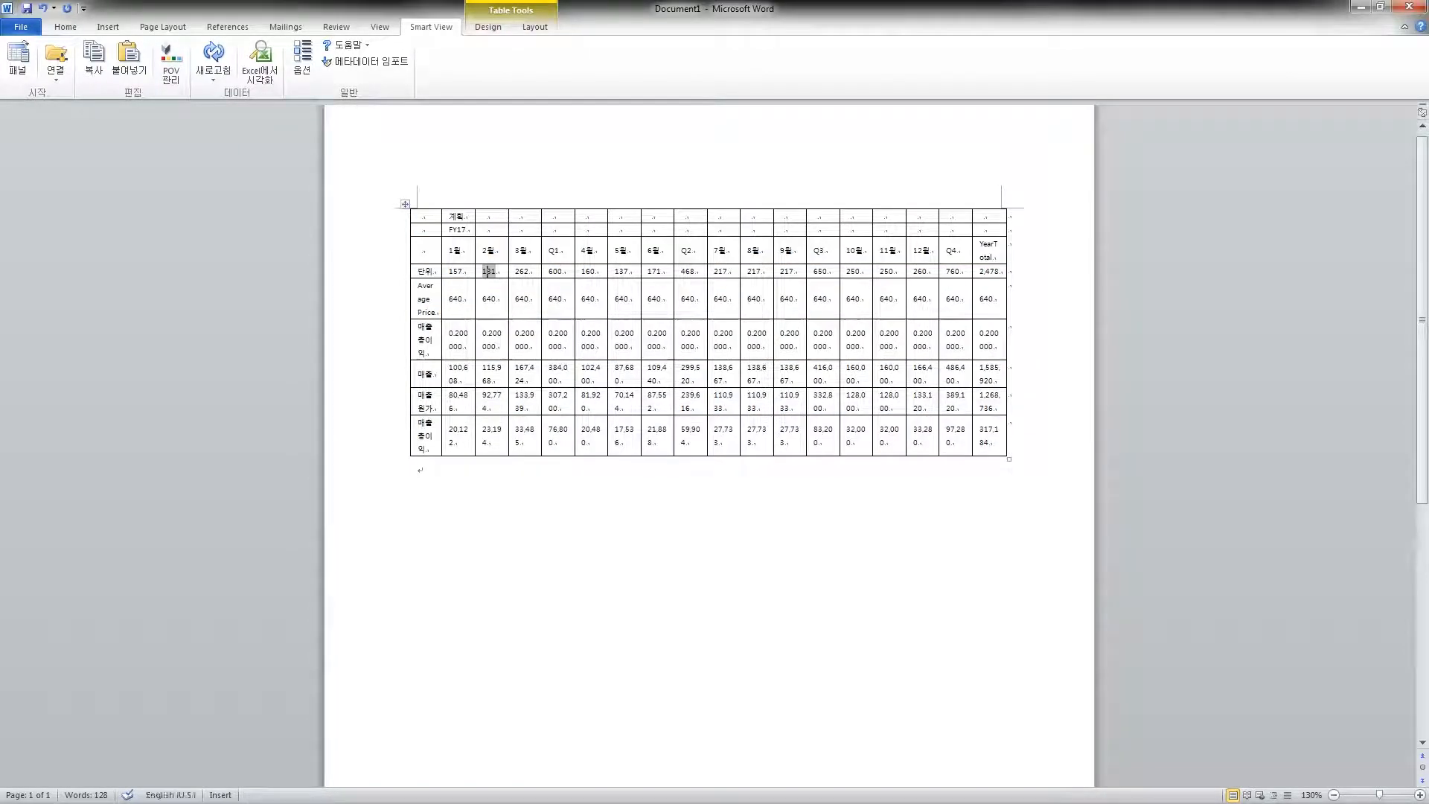
click(456, 271)
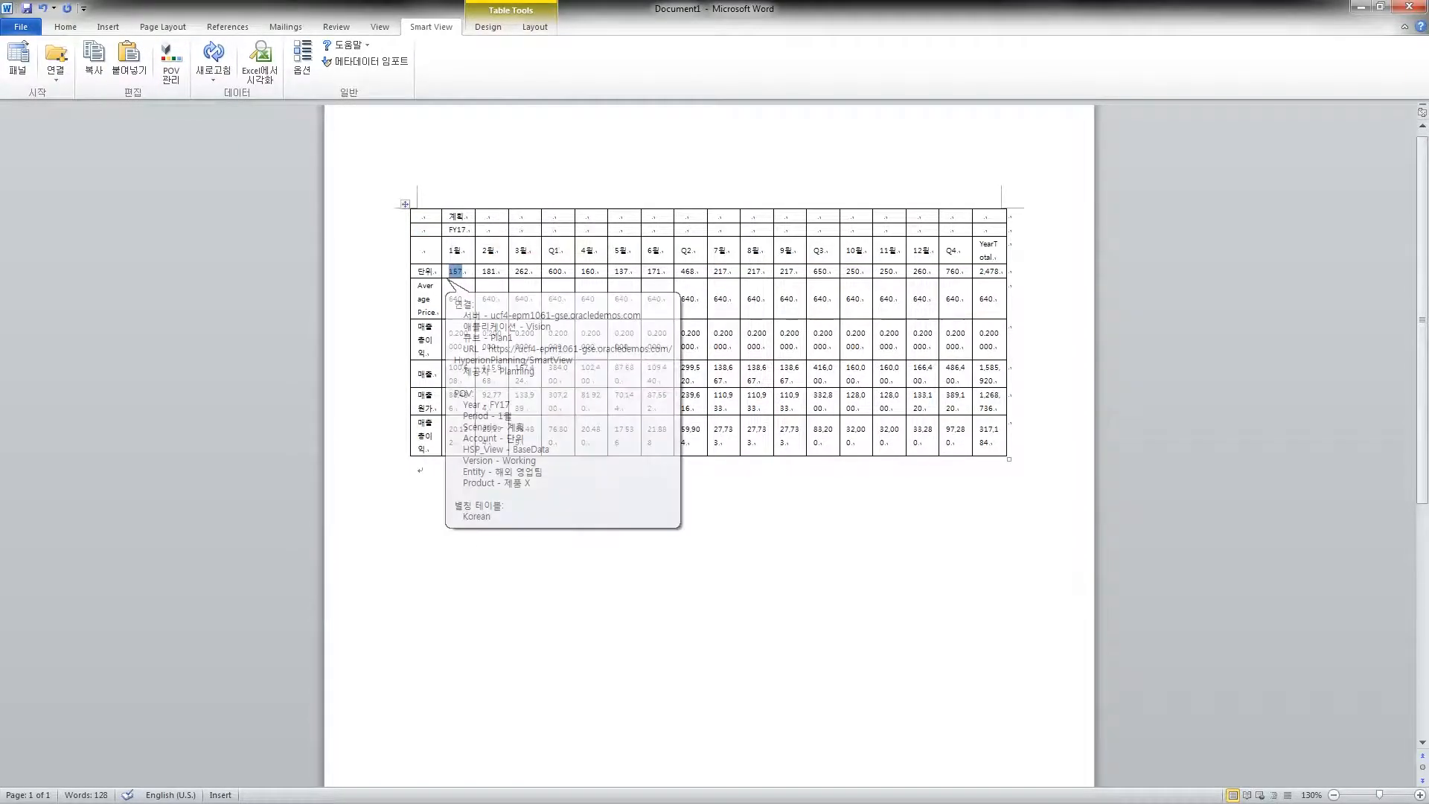
click(171, 62)
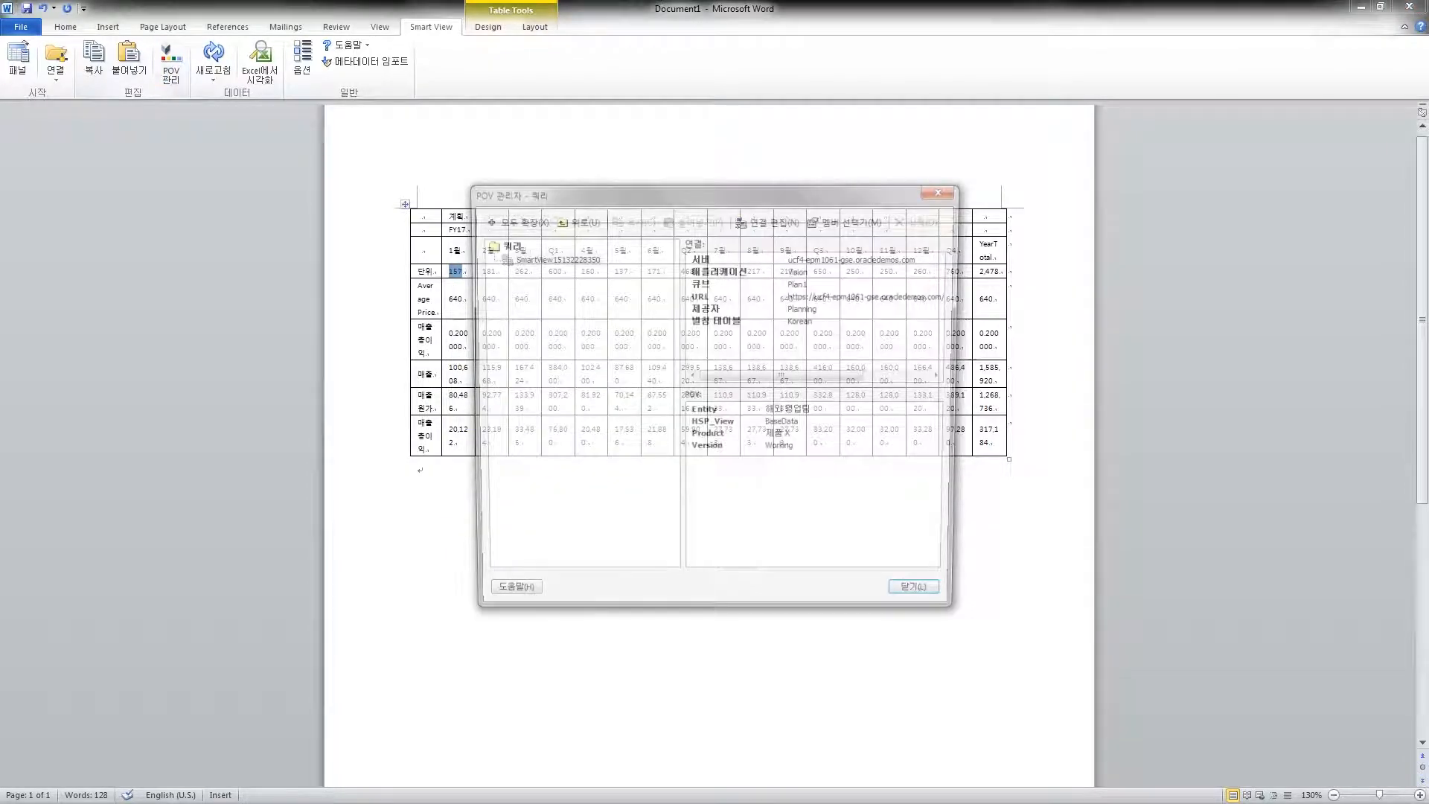
click(792, 412)
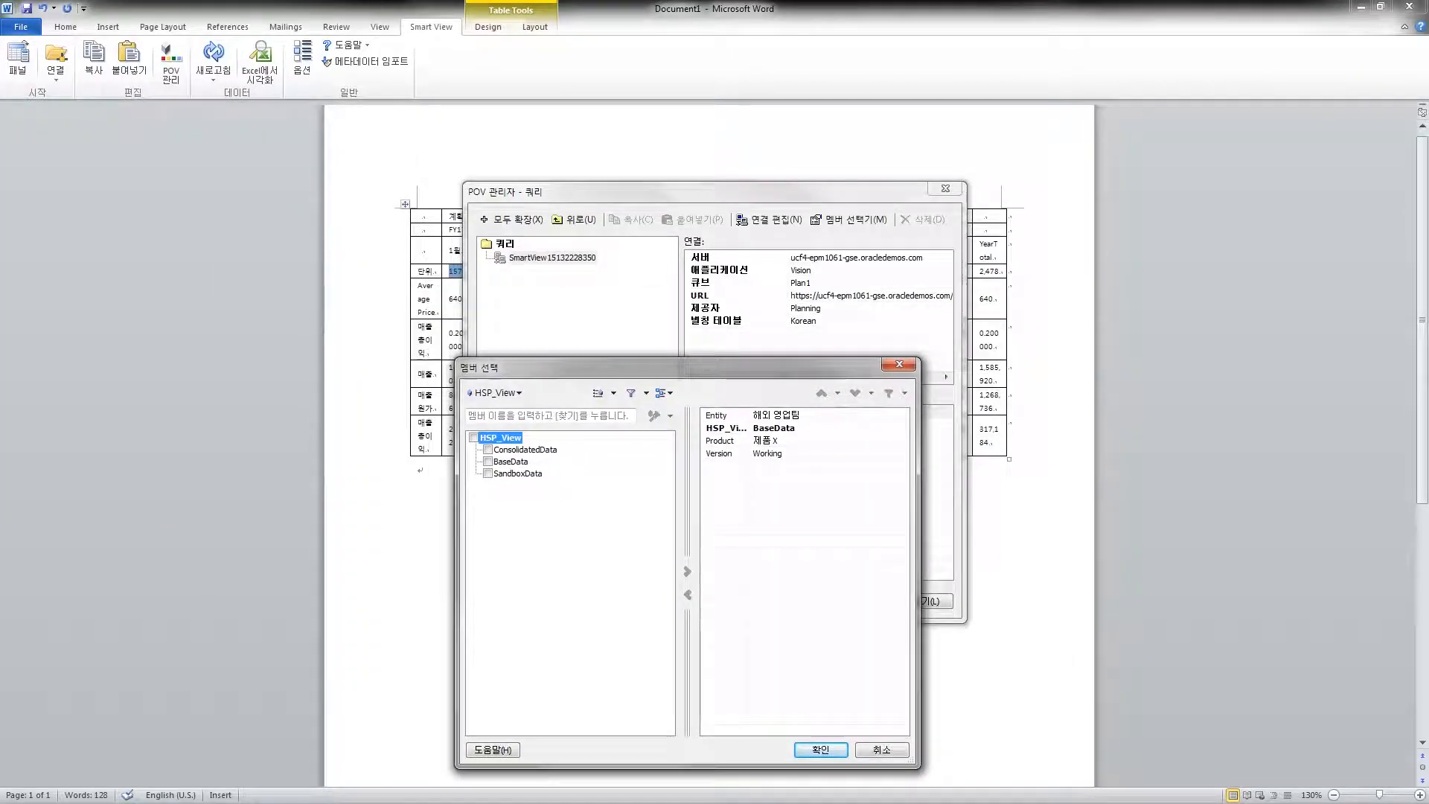
click(776, 415)
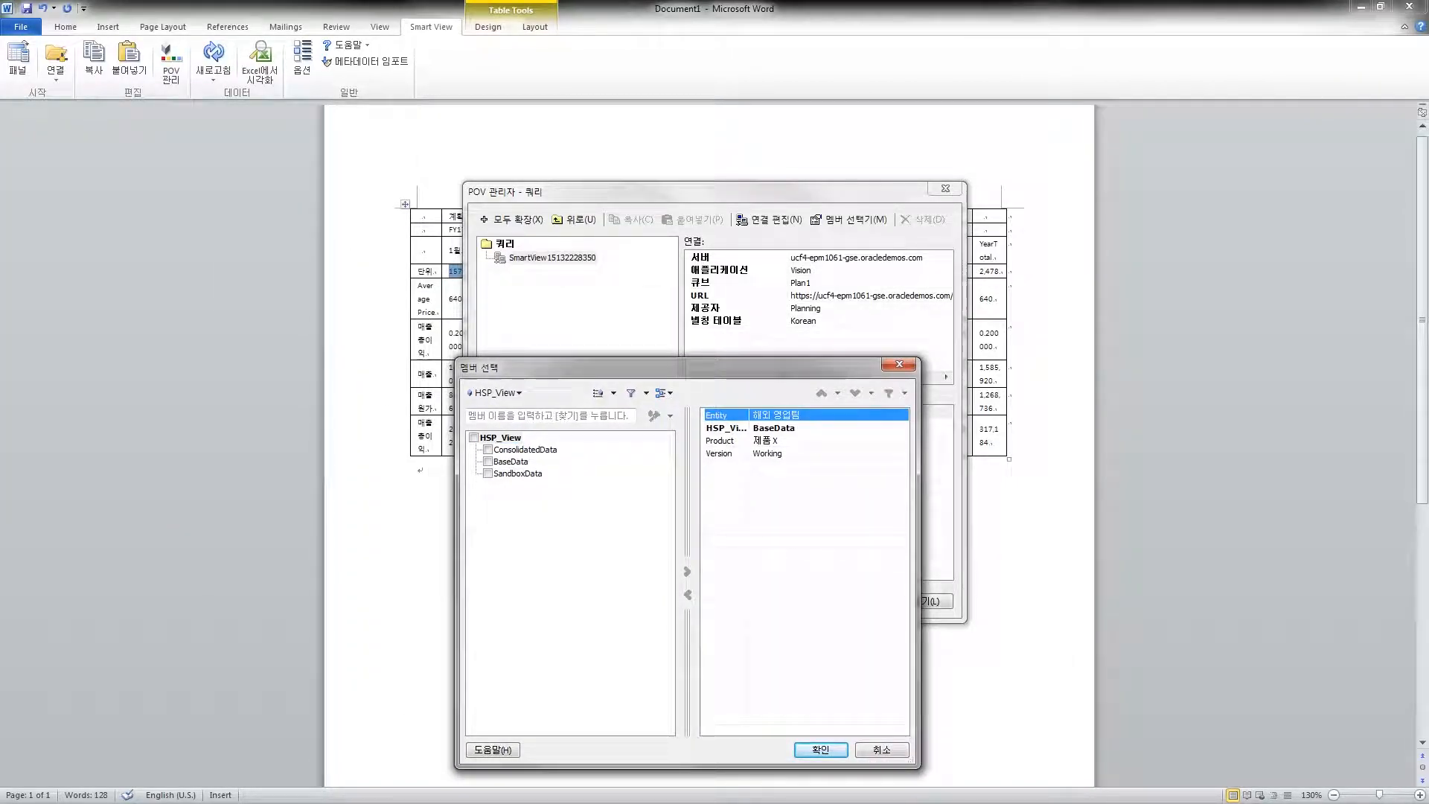
click(550, 416)
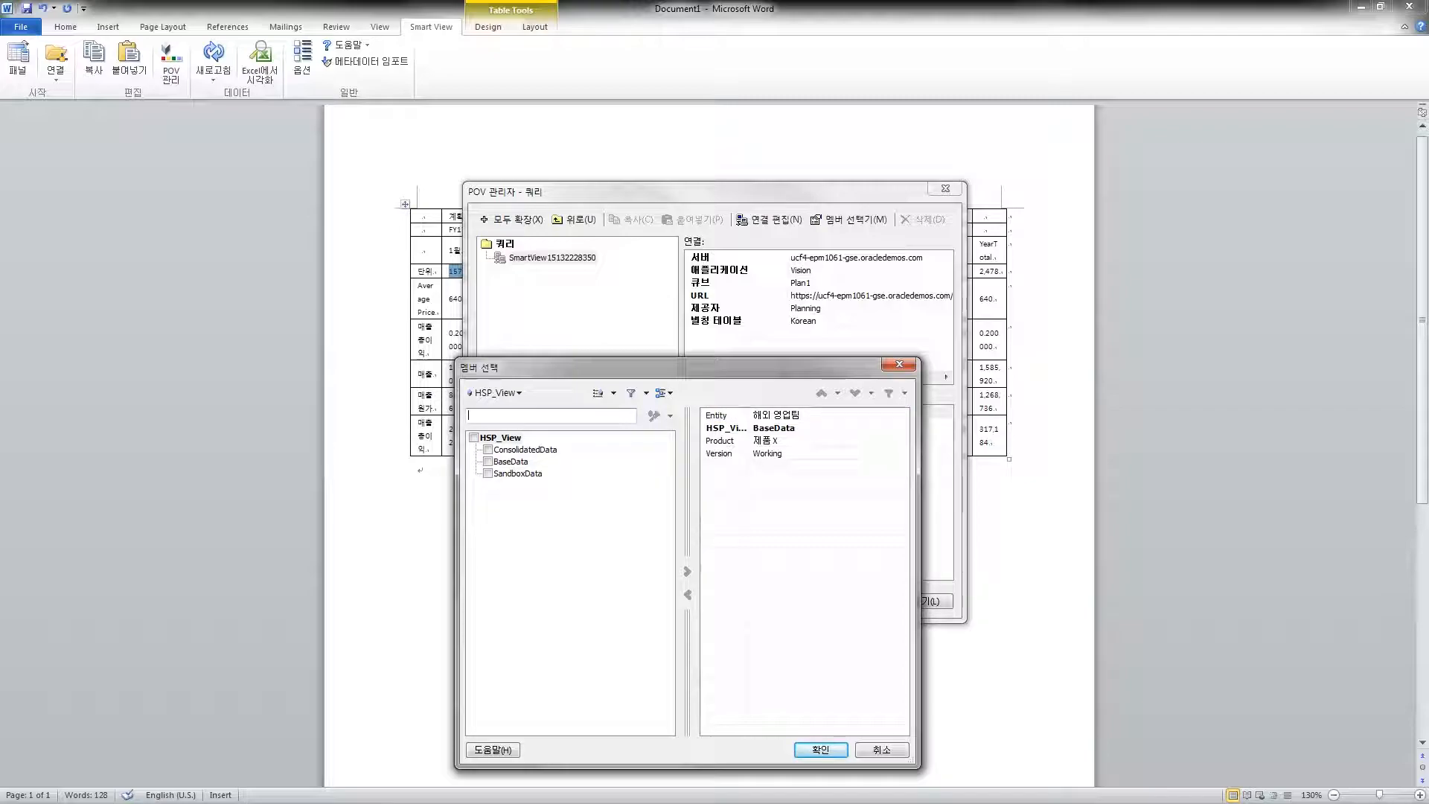
text(eh)
click(498, 393)
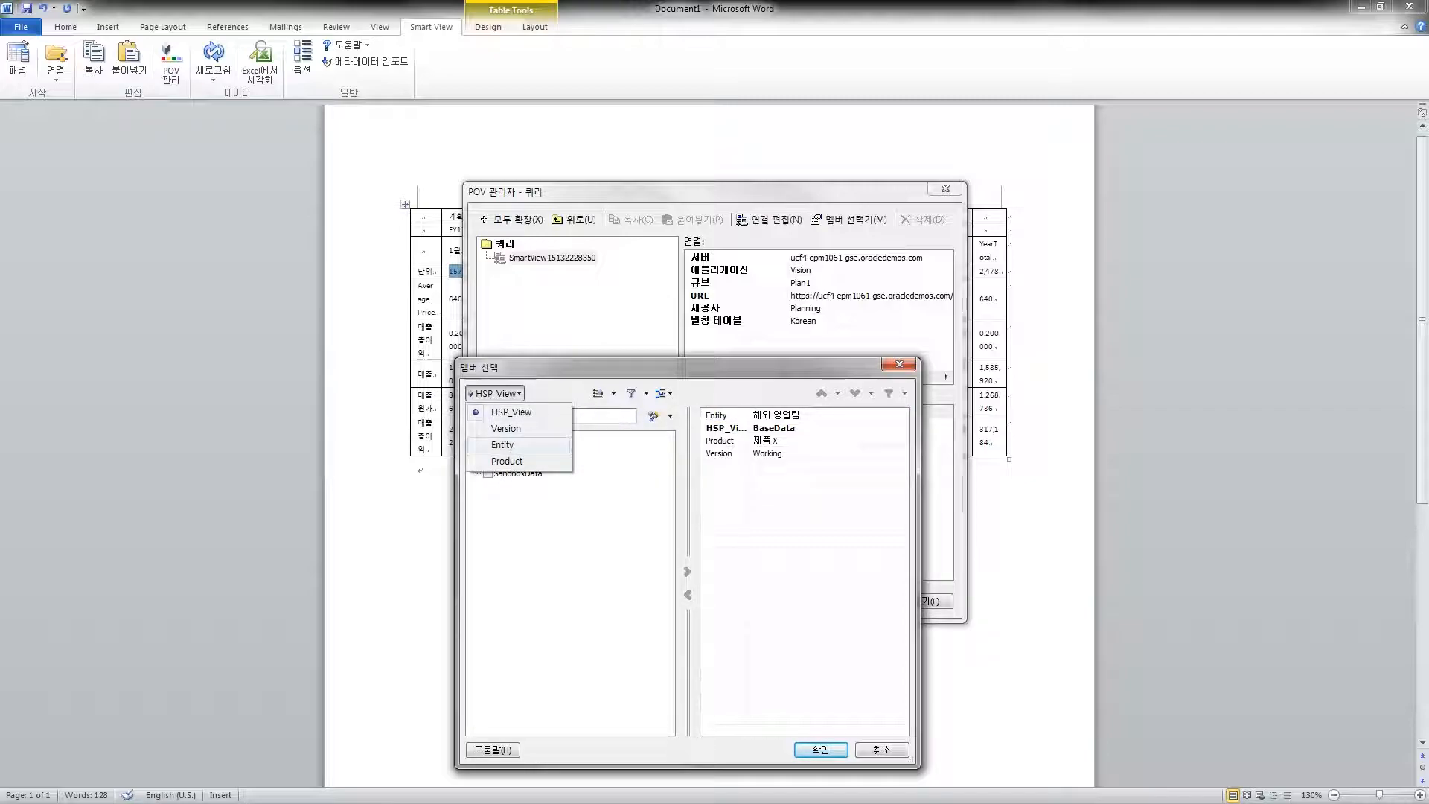
click(503, 445)
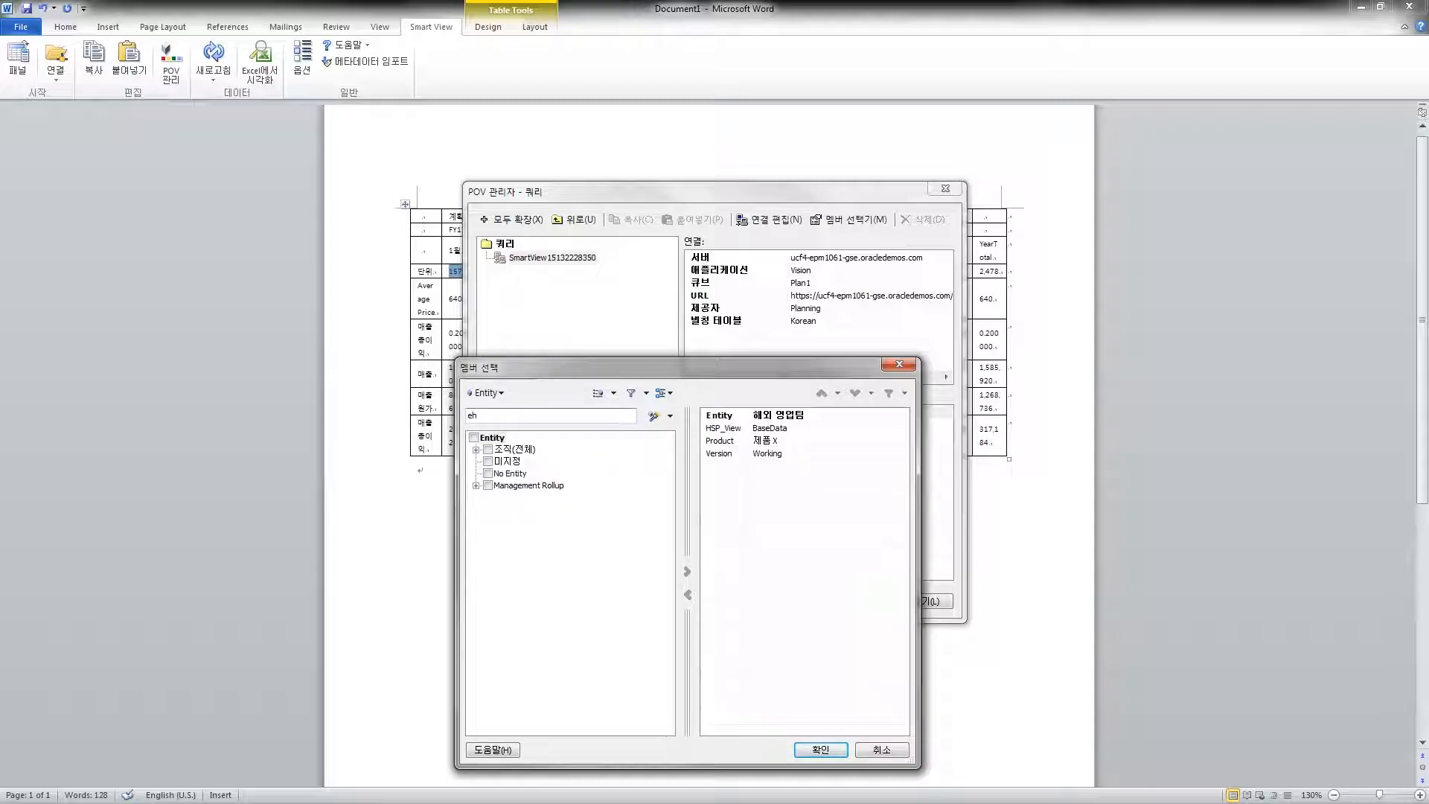
Change the query's Entity POV to 동부 영업팀 under 조직(전체) > 부서(전체) > 영업팀 and refresh the Word table
click(477, 450)
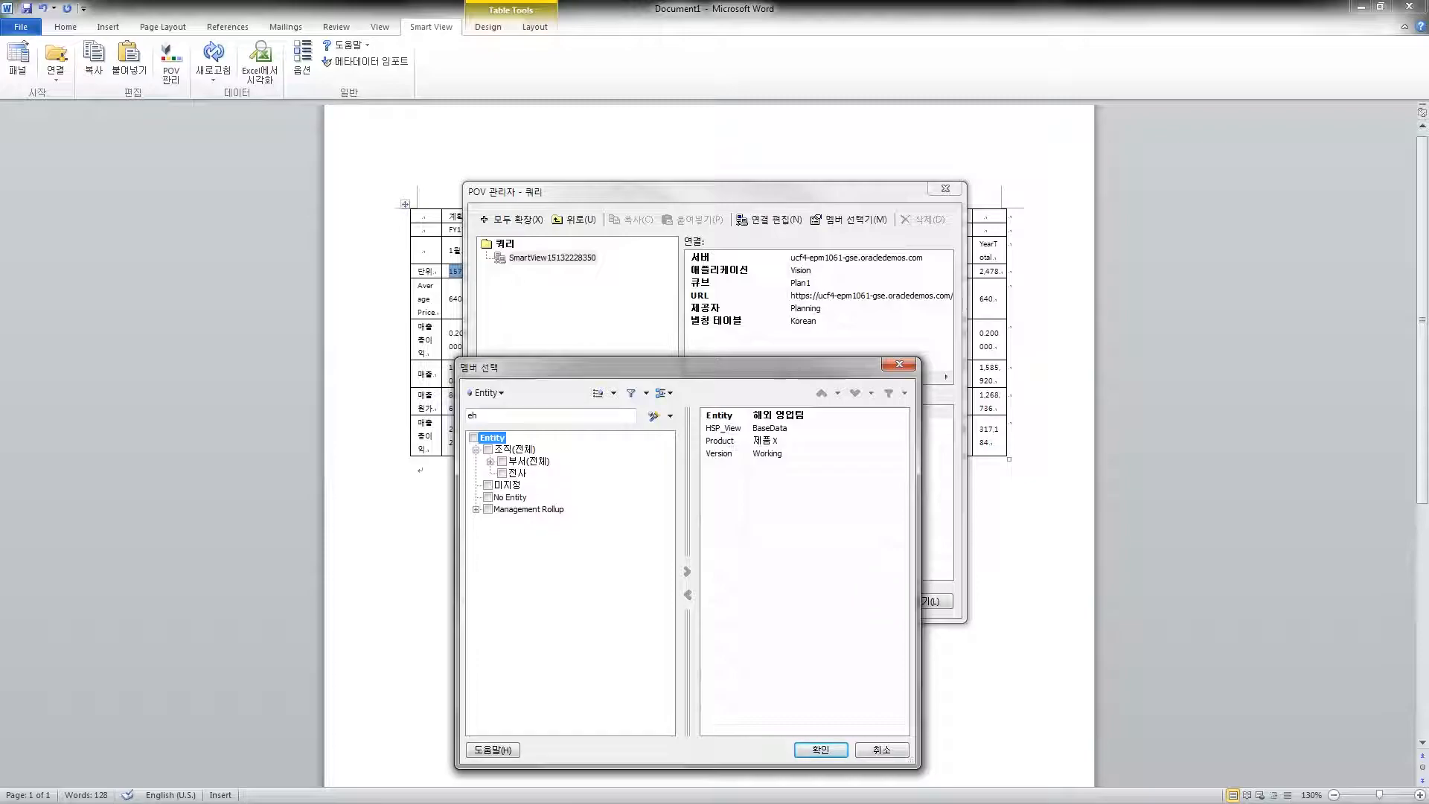
click(490, 461)
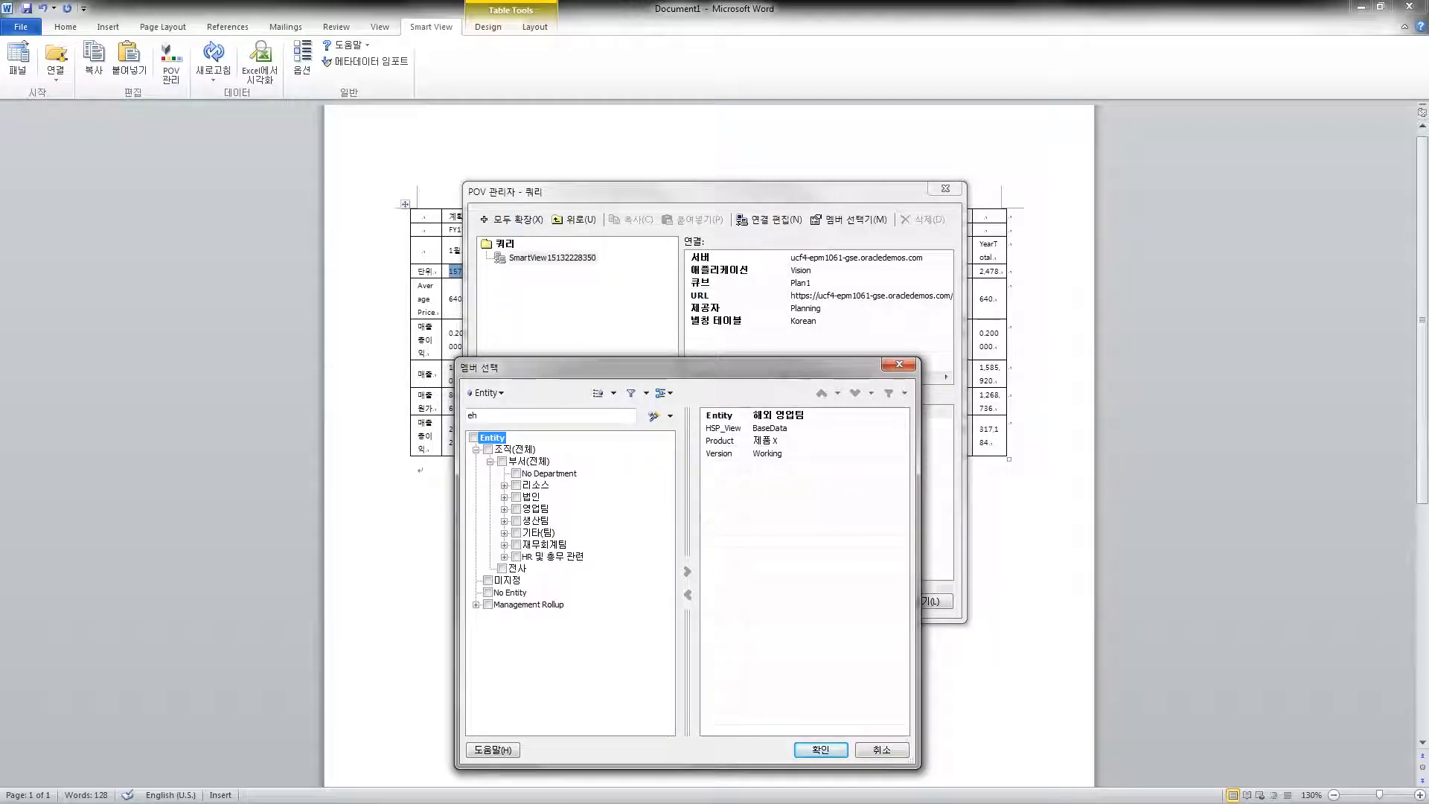
click(505, 509)
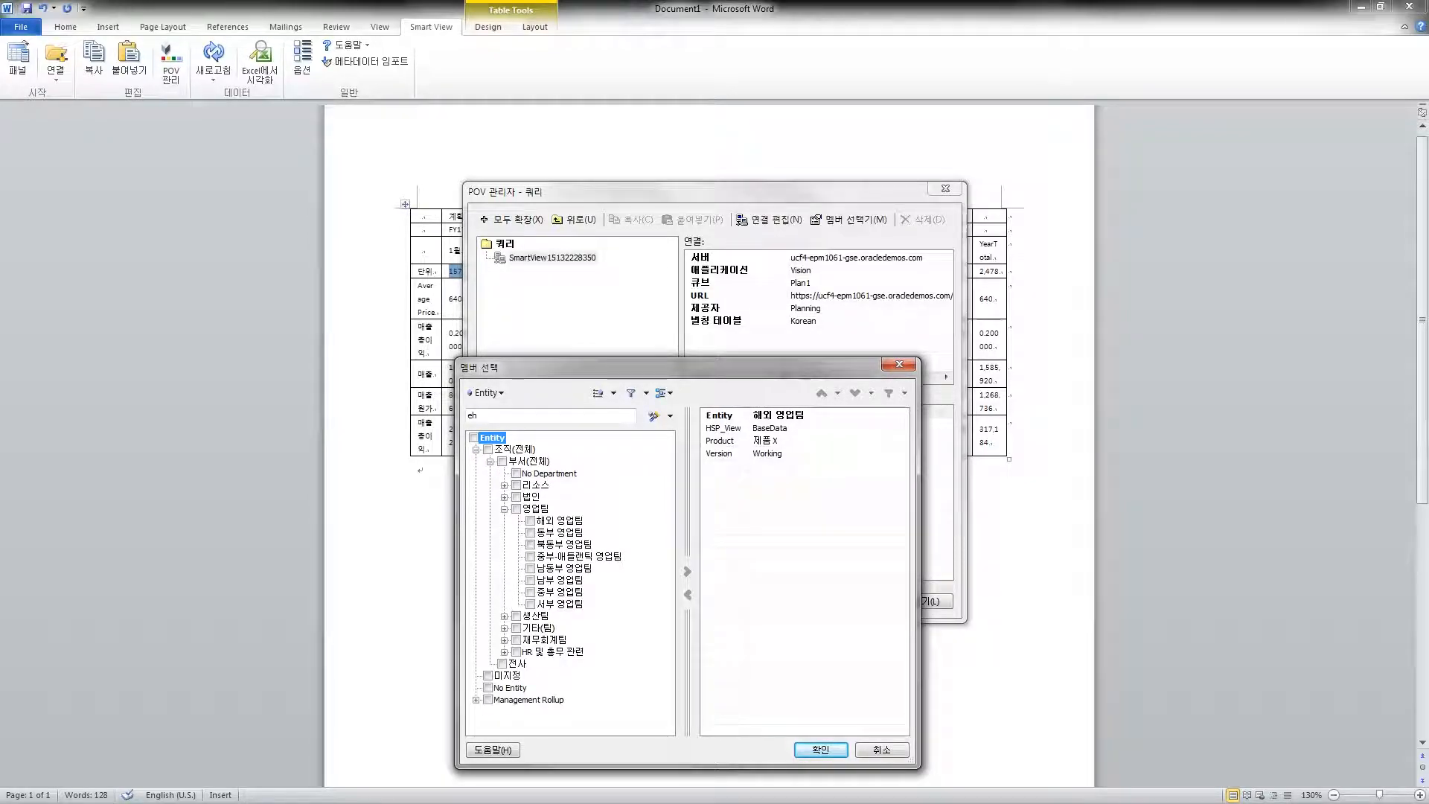
click(530, 533)
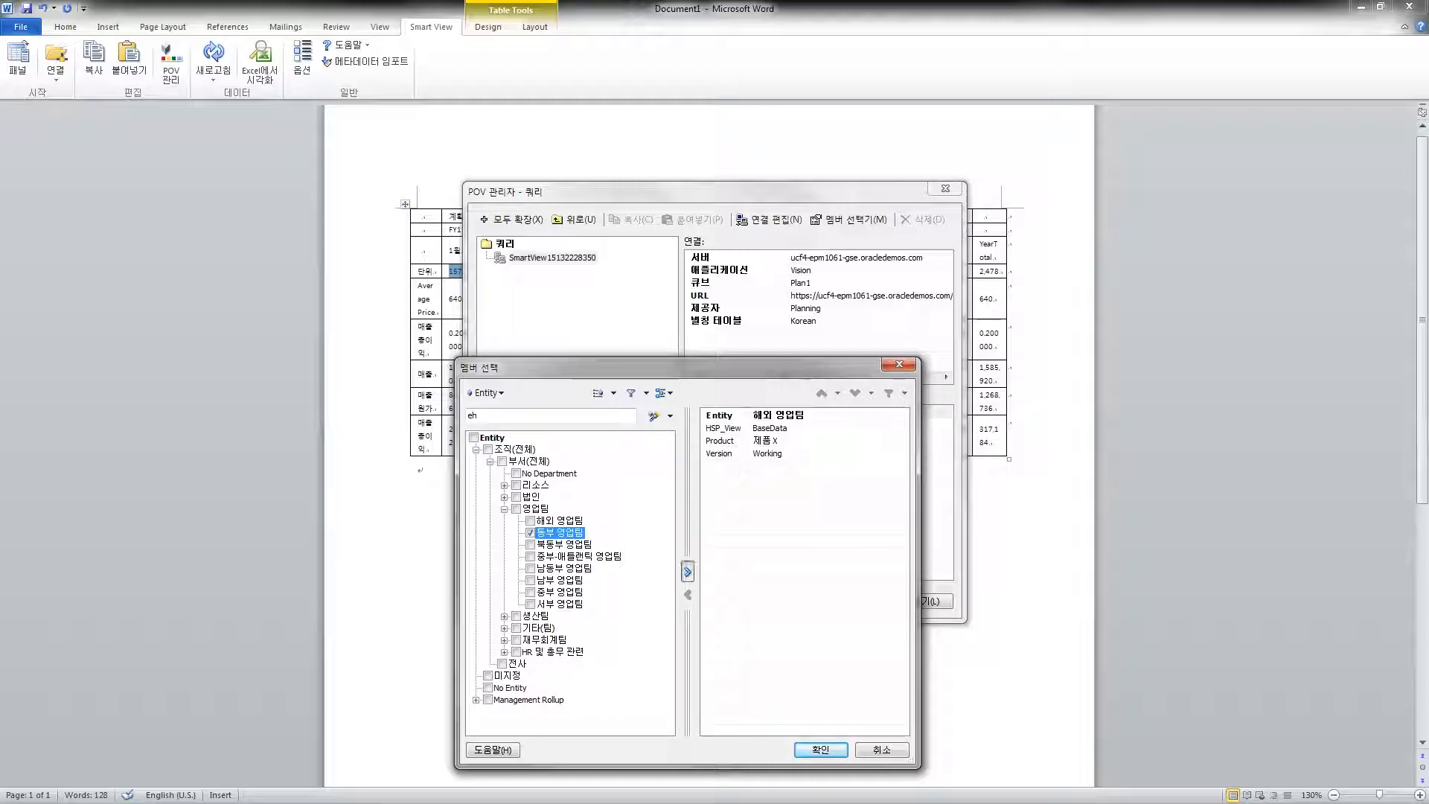
click(687, 571)
key(Return)
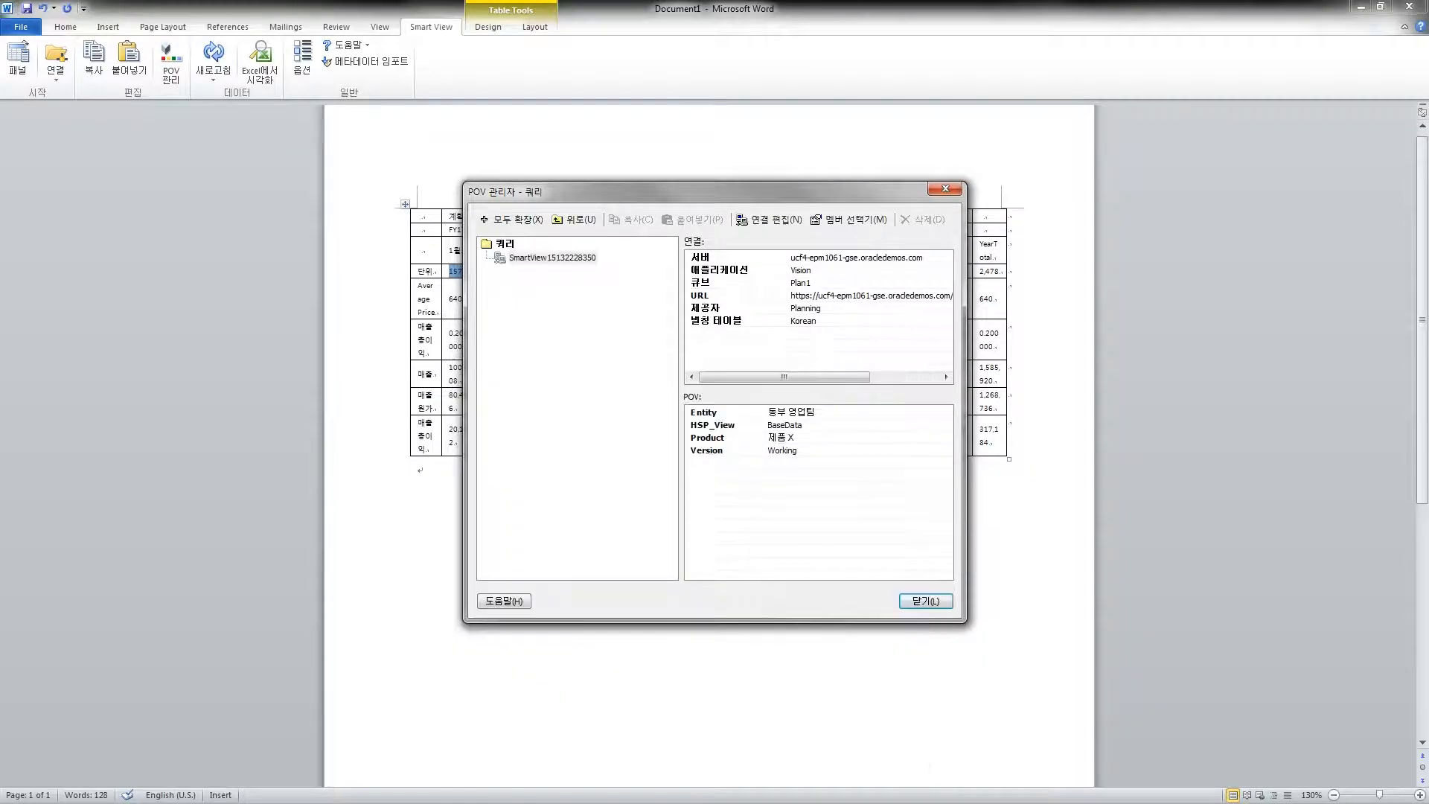
click(926, 602)
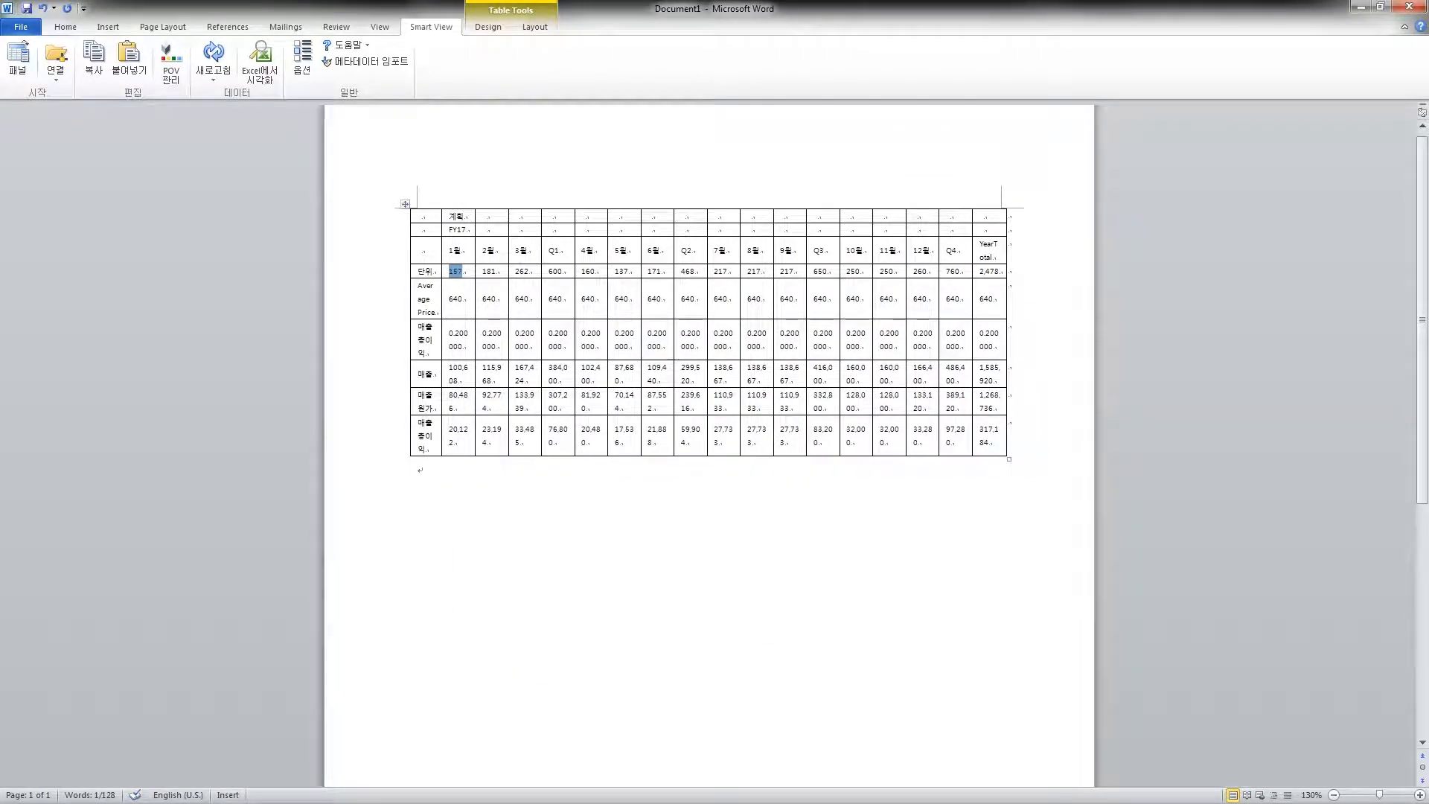
click(214, 56)
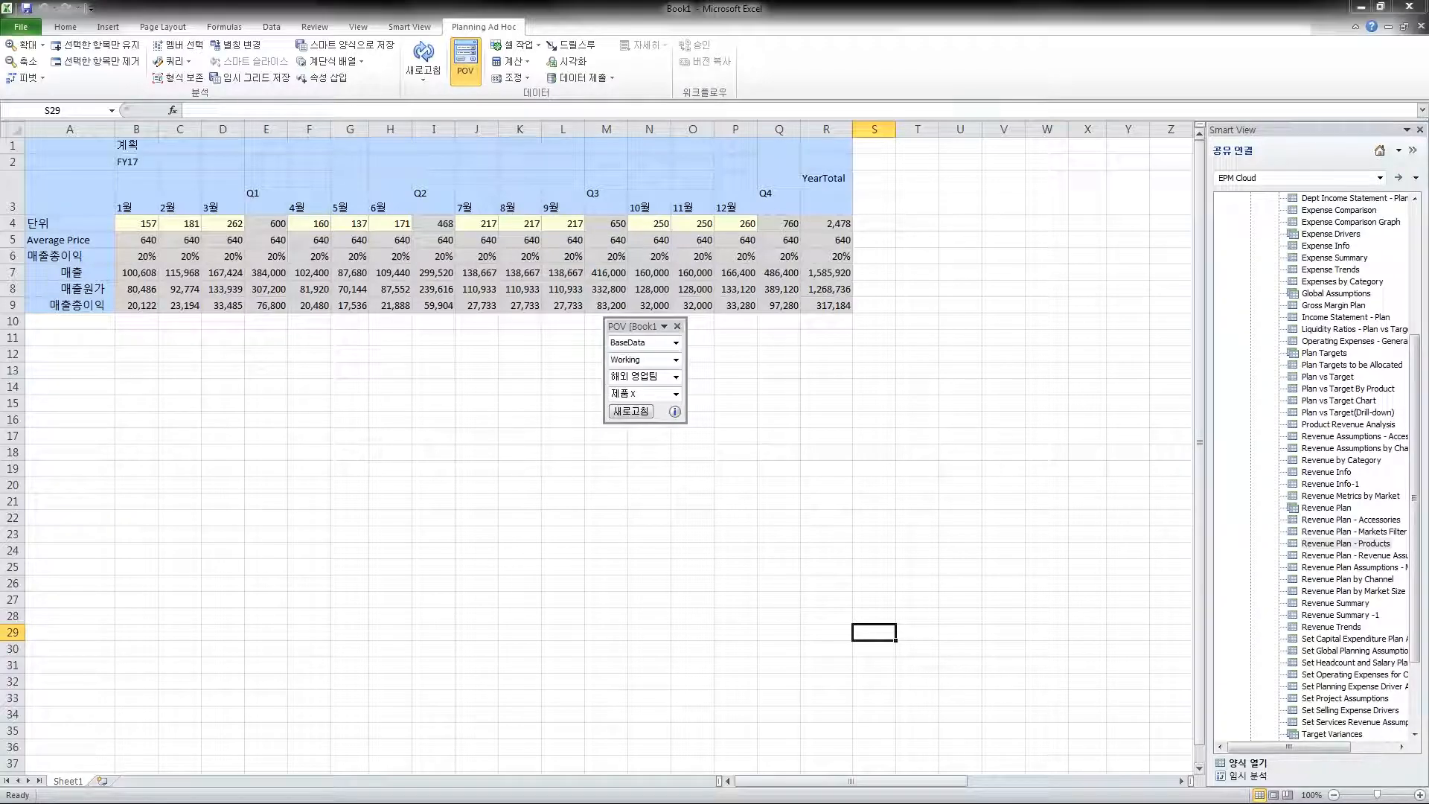
Try to delete the worksheet Sheet1 from the Excel workbook
scroll(1347, 466, down, 3)
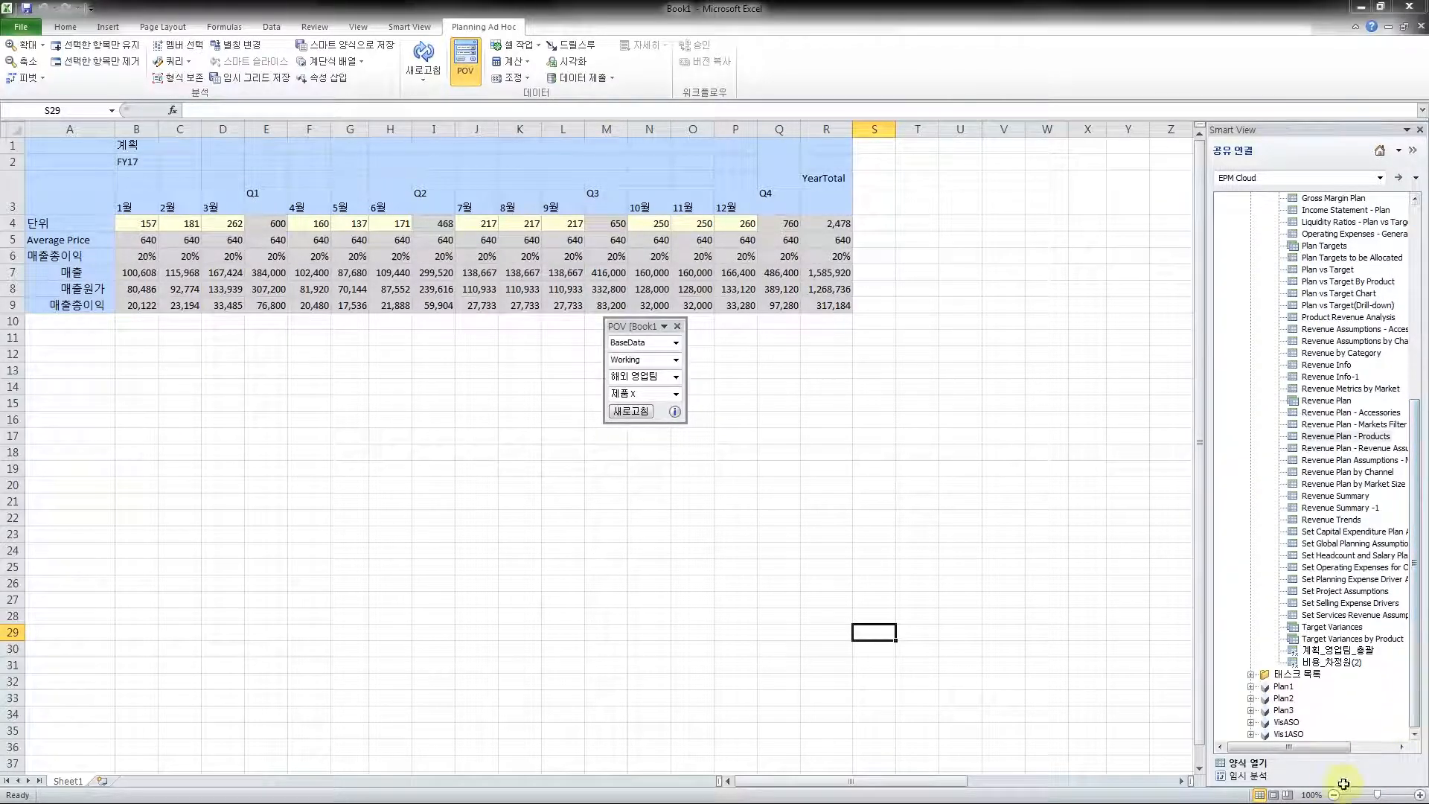
right_click(78, 780)
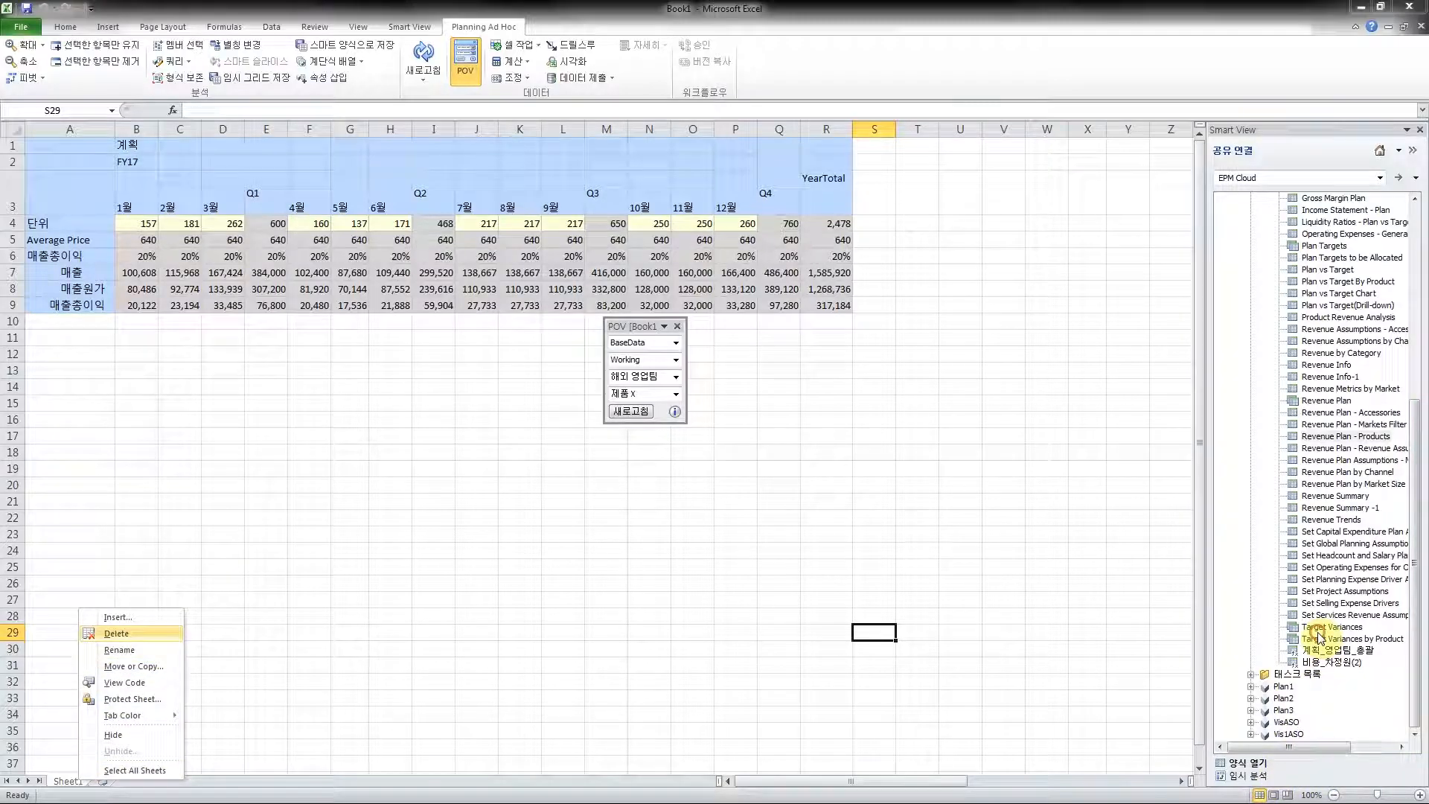
click(116, 633)
key(Return)
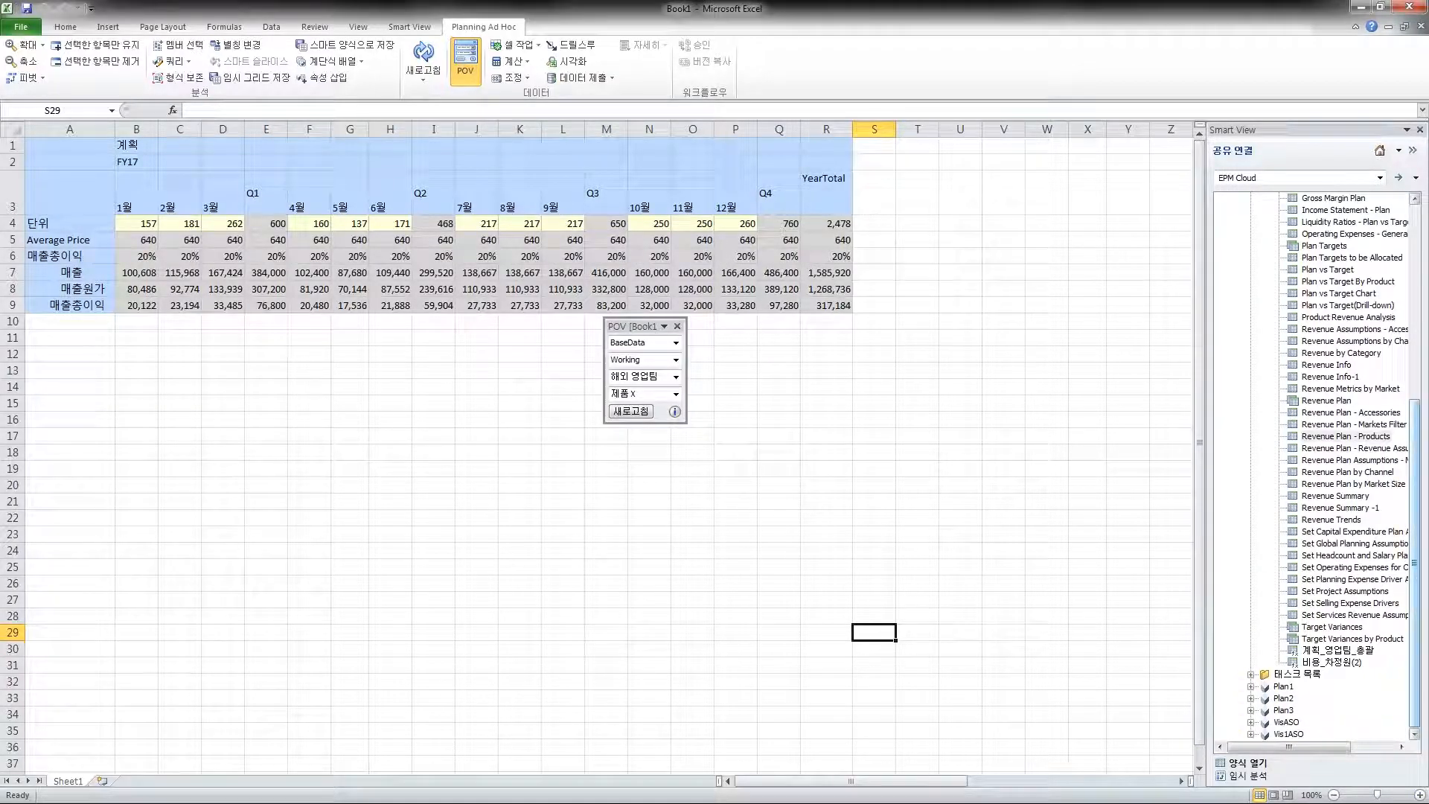
Show the actions available for the Plan1 cube in the EPM Cloud connection and dismiss them
click(1283, 687)
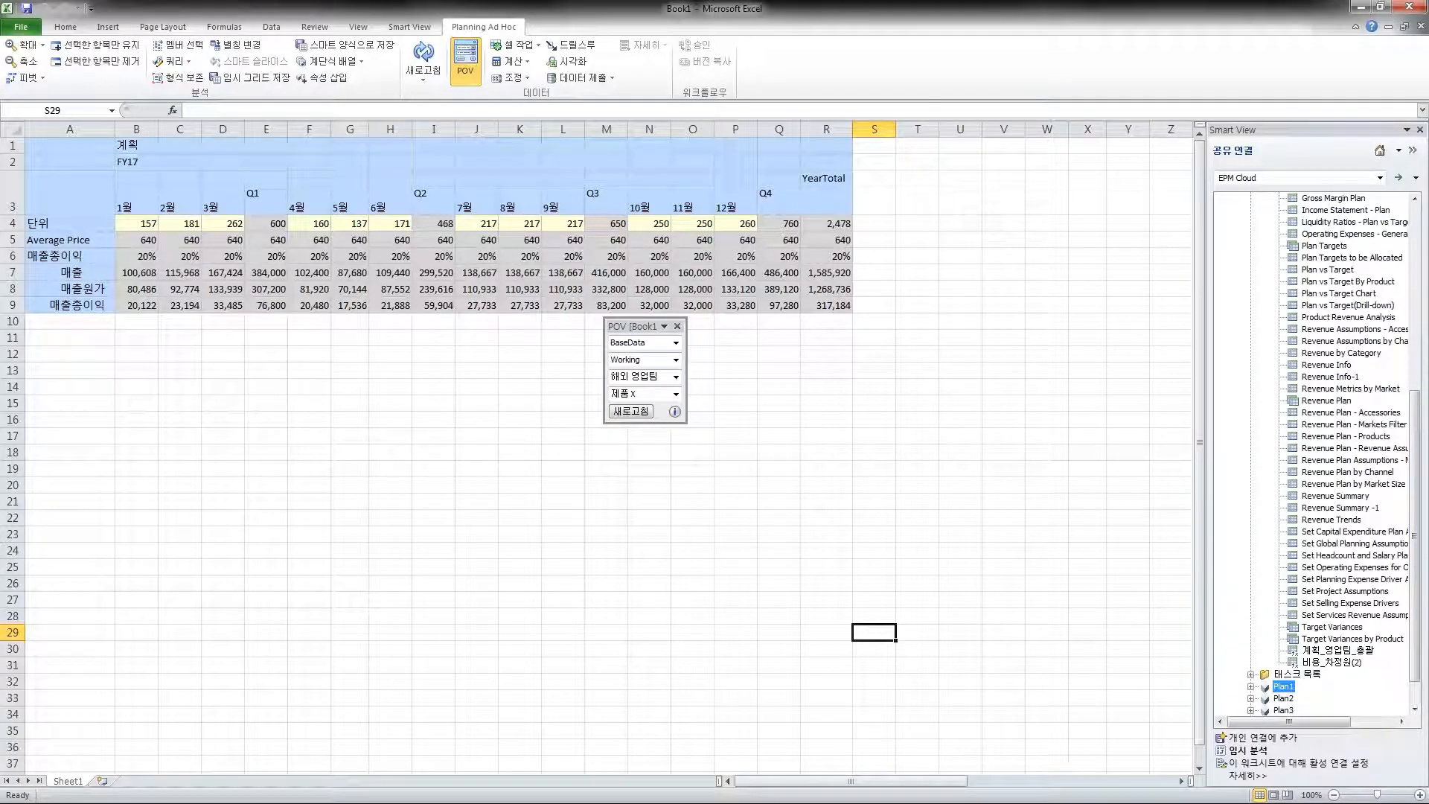
right_click(1283, 687)
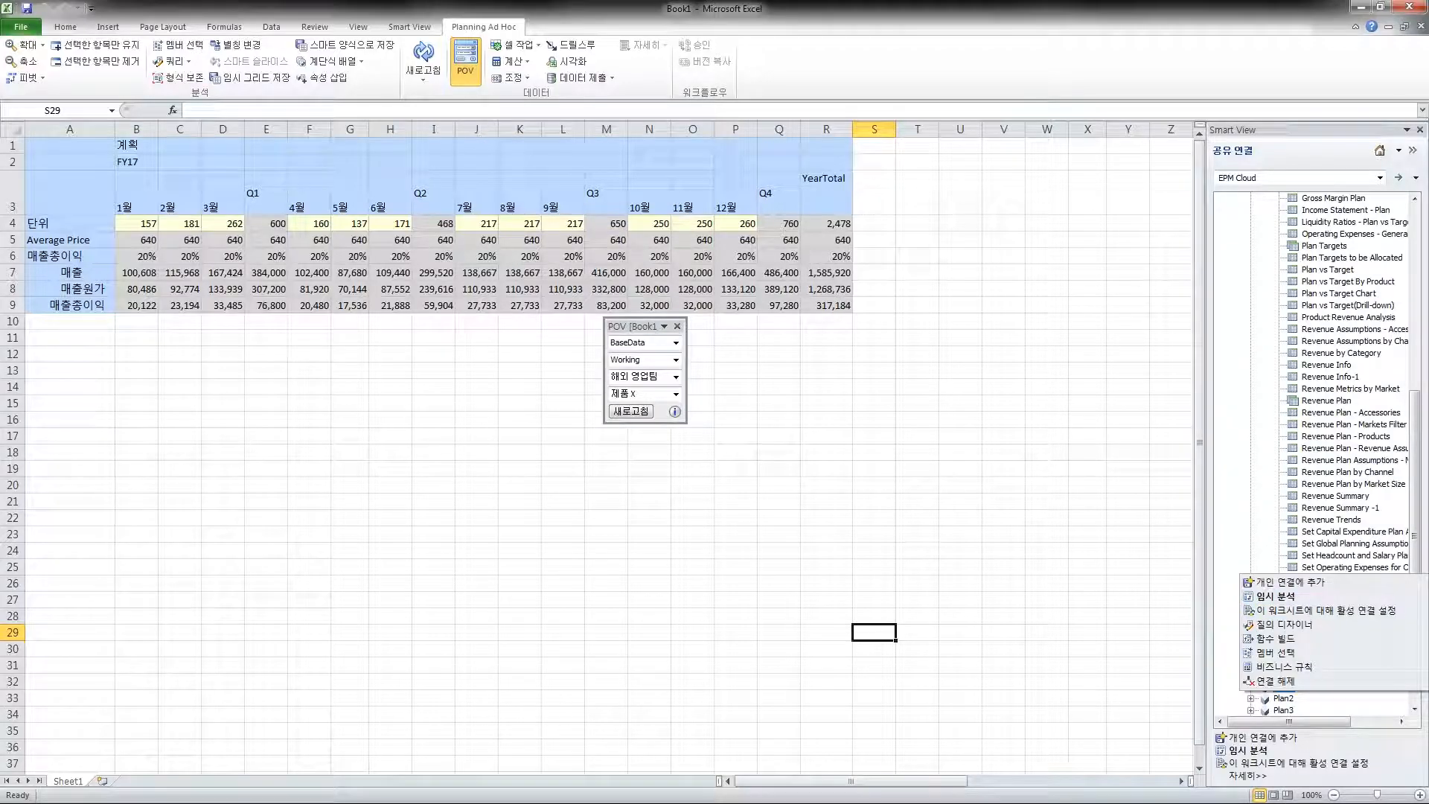
click(1088, 633)
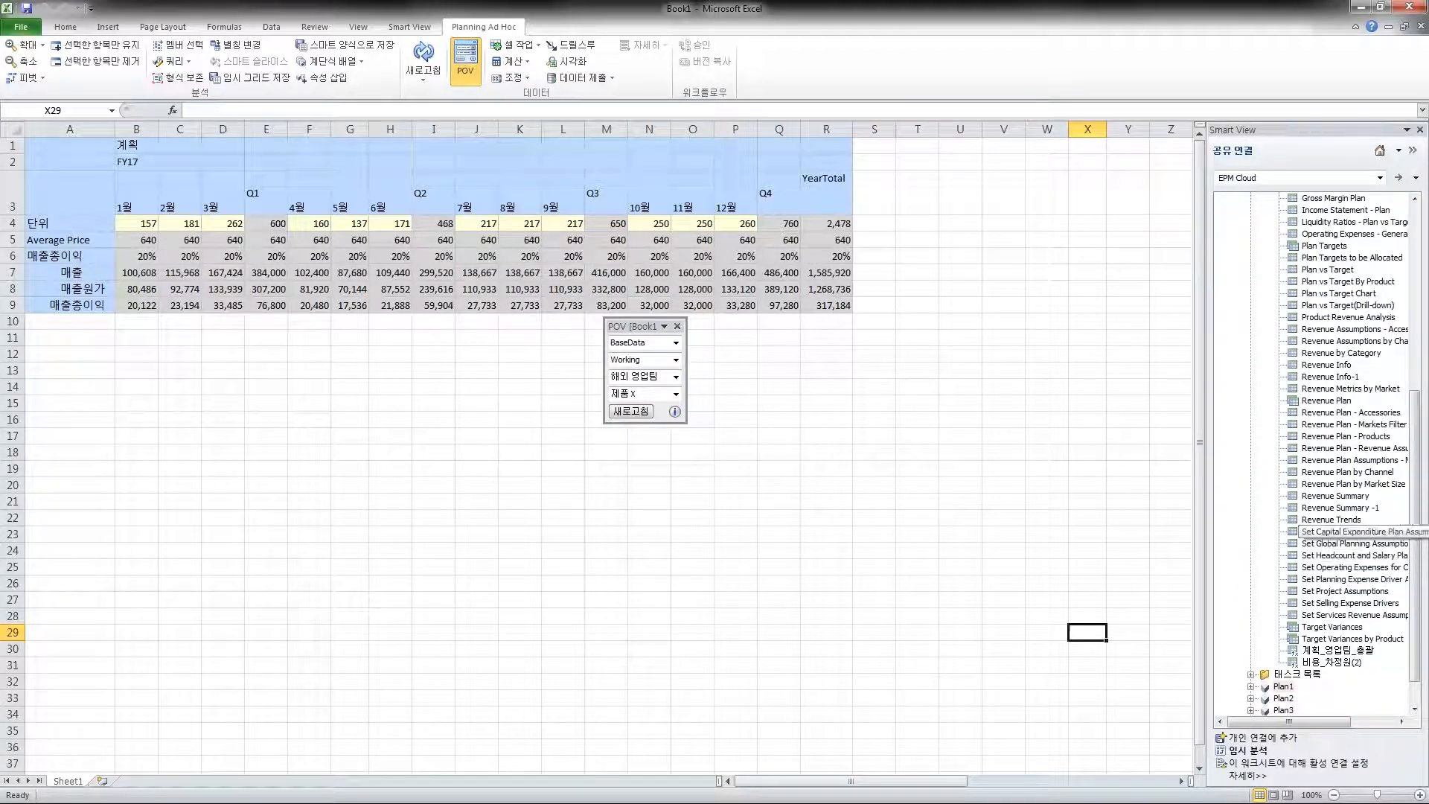
Start an ad hoc analysis (임시 분석) of the Income Statement - Plan form, clearing the sheet's existing content and POV
scroll(1313, 454, up, 2)
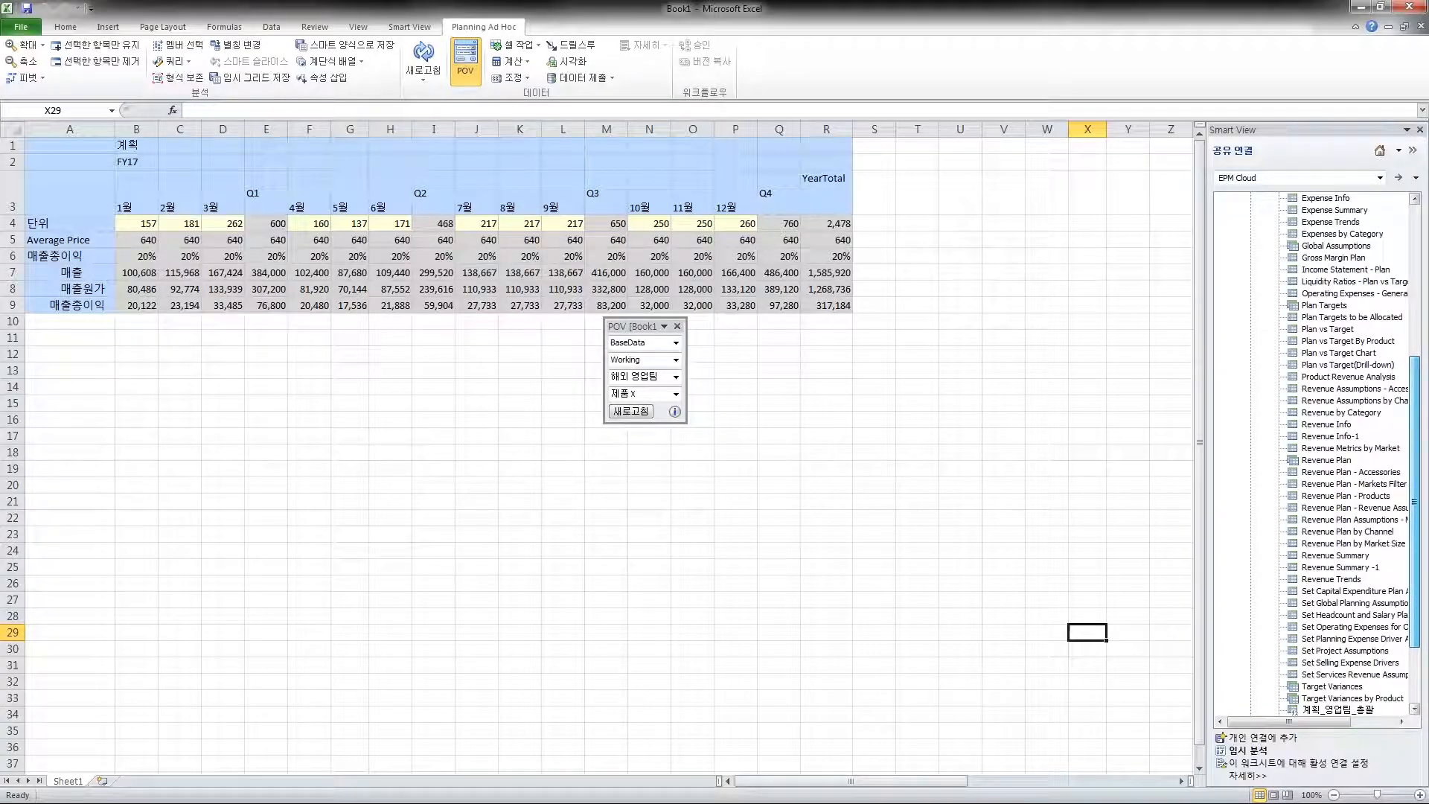
click(1345, 270)
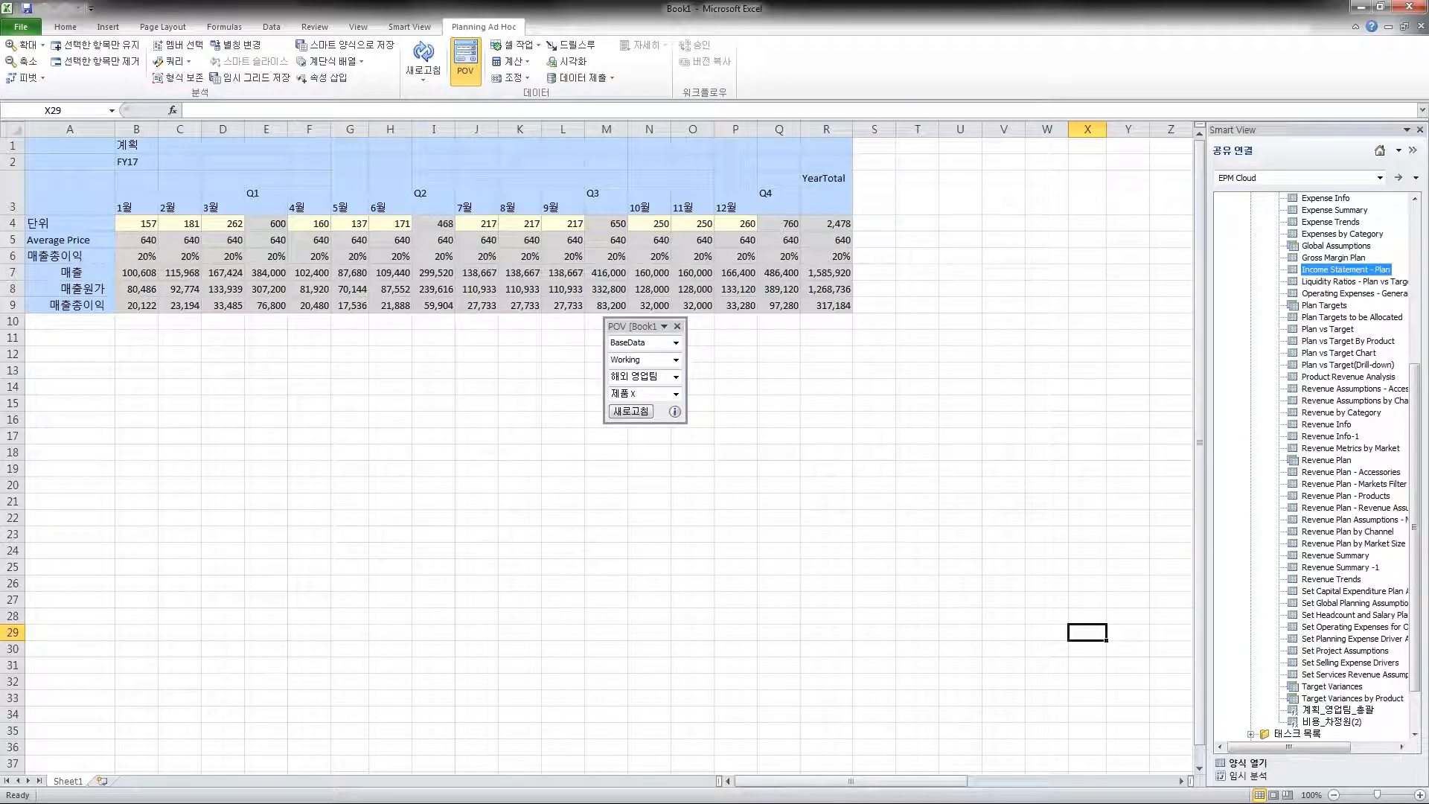
right_click(1343, 271)
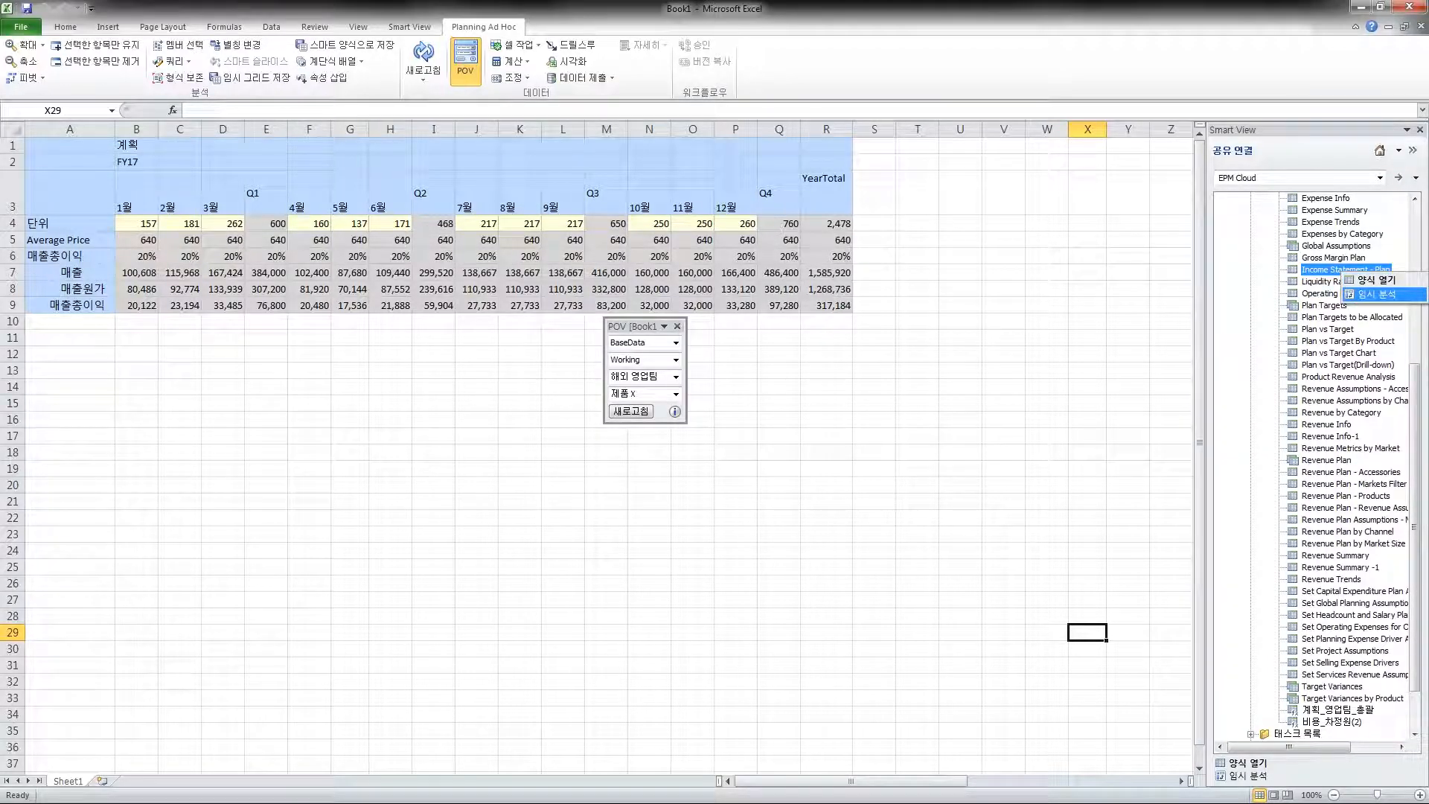
click(1377, 294)
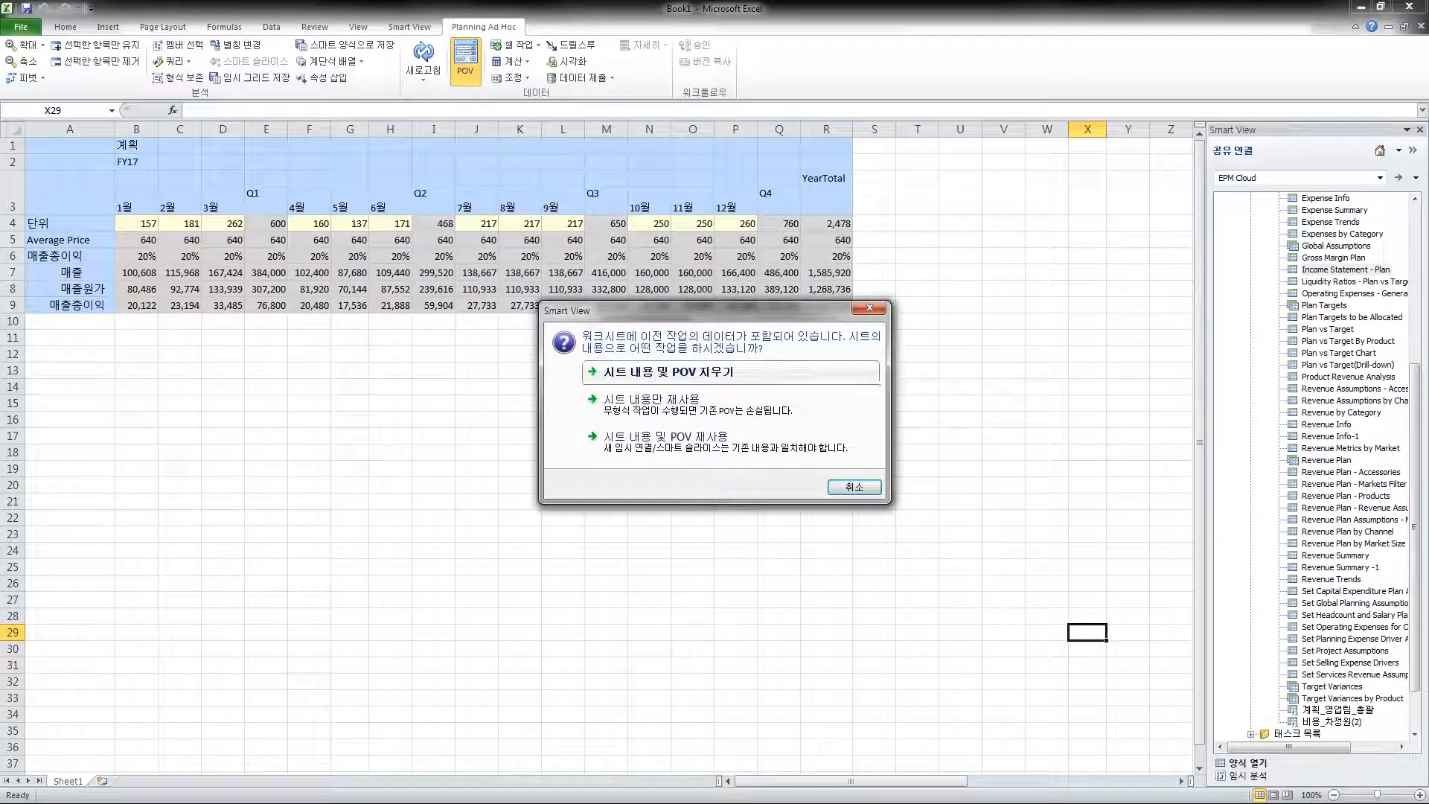
click(730, 372)
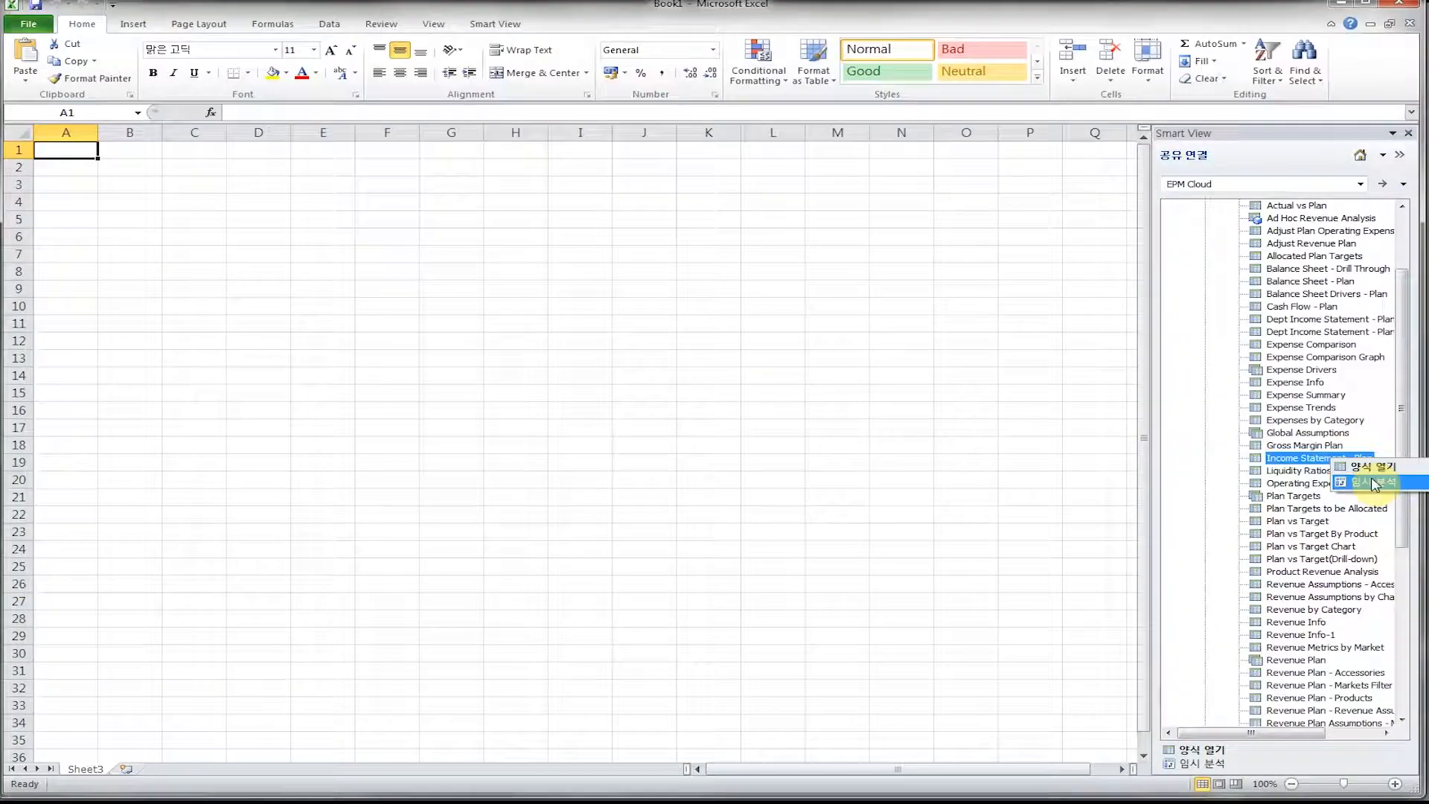
click(1373, 482)
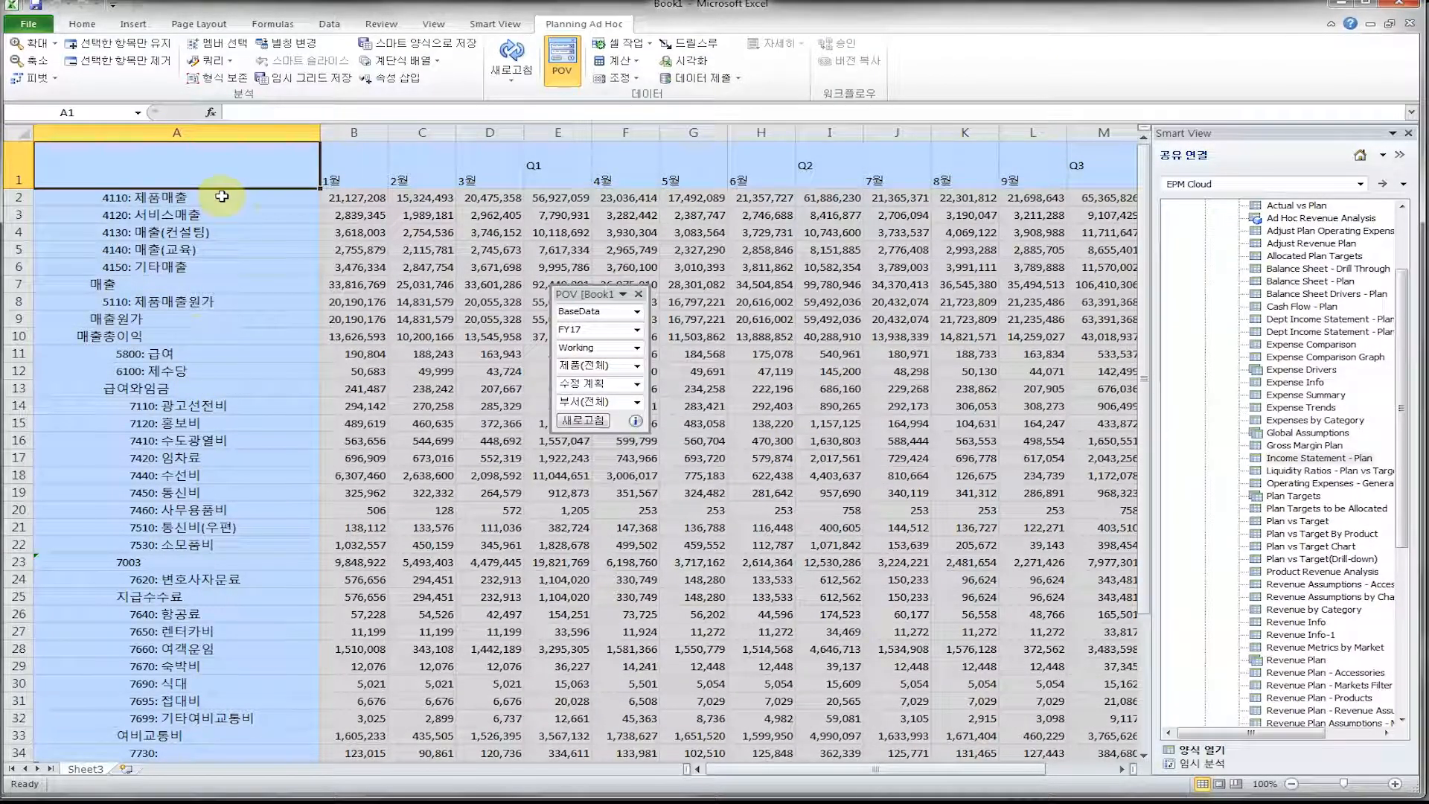
Keep only the 매출 row in the Income Statement ad hoc grid
click(235, 287)
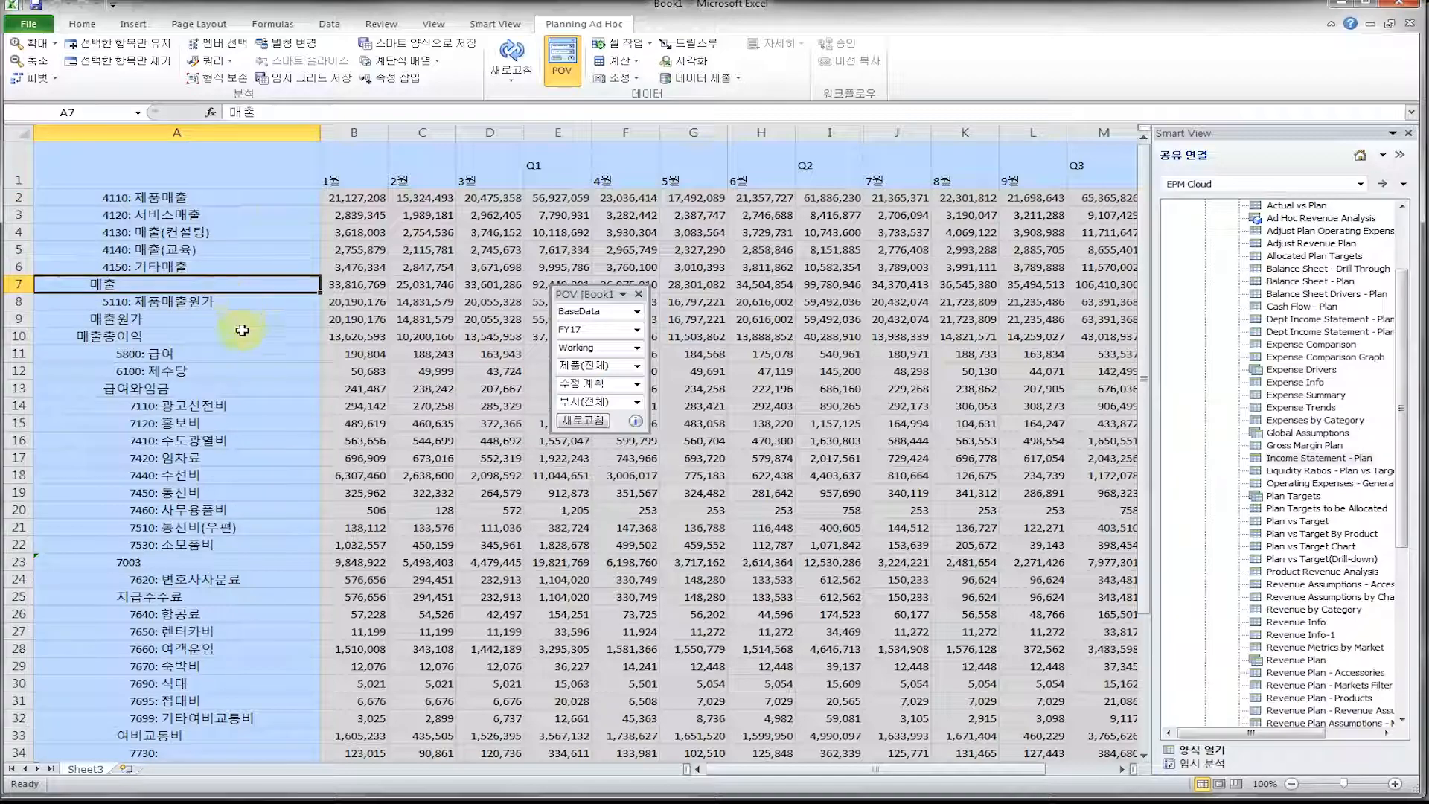
click(239, 320)
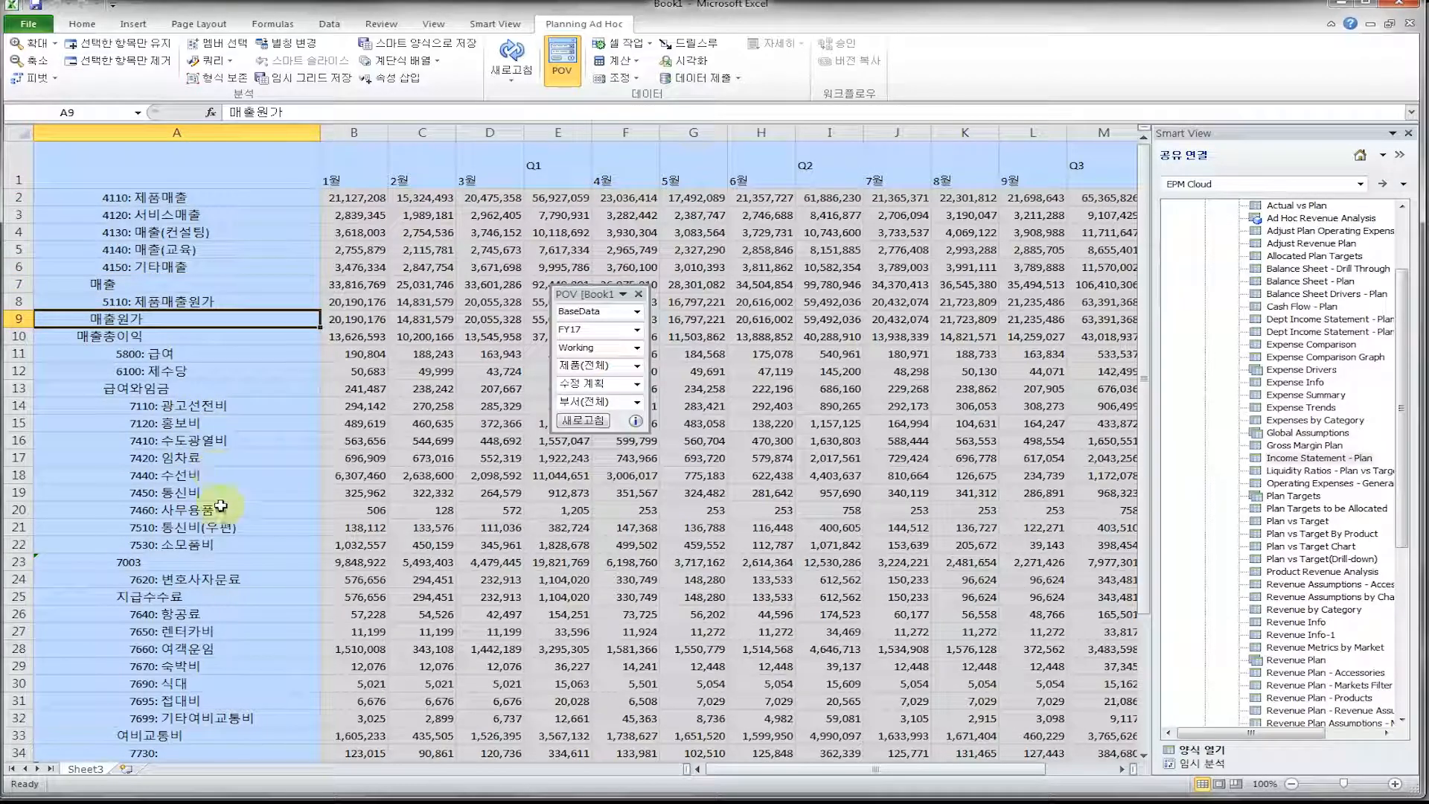
click(195, 283)
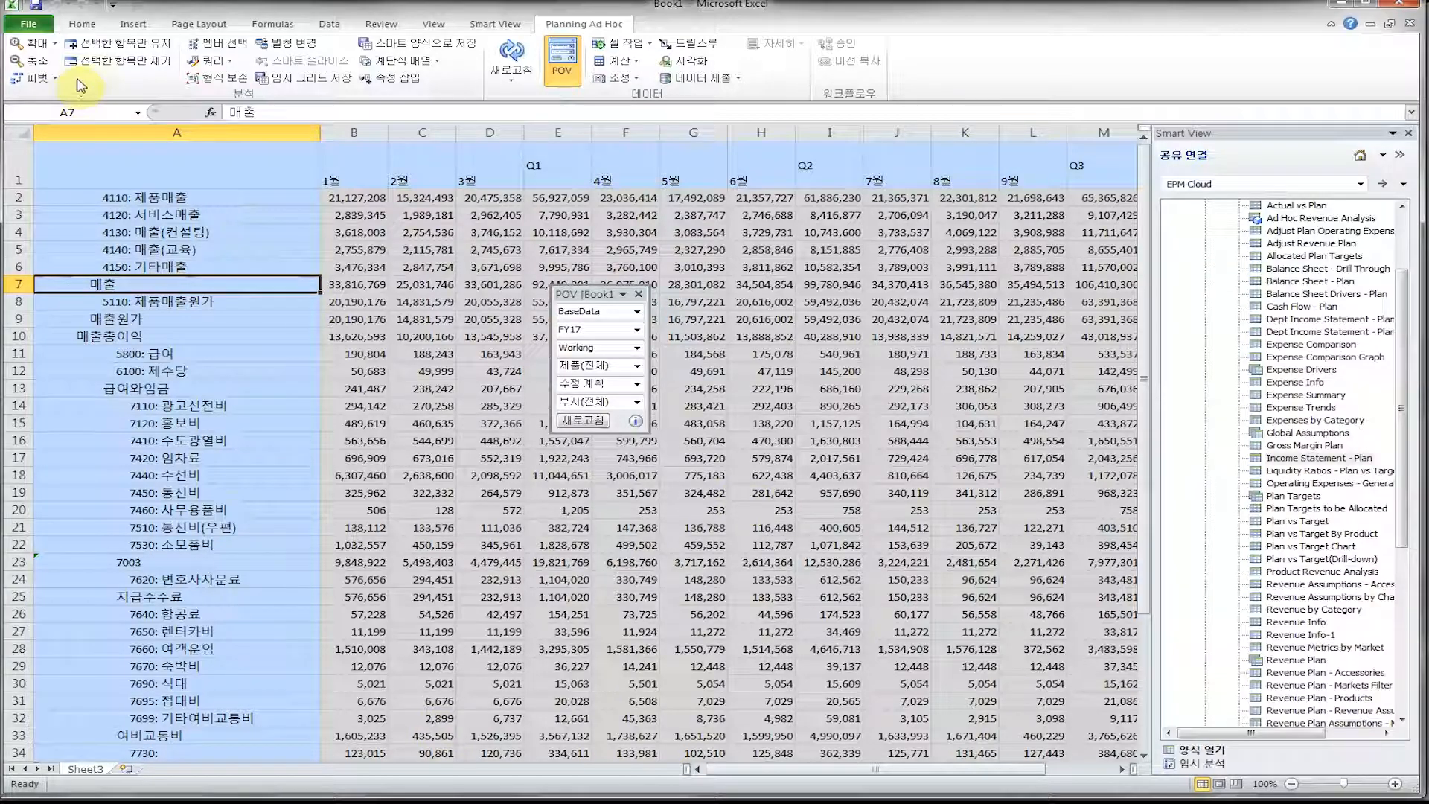
click(126, 46)
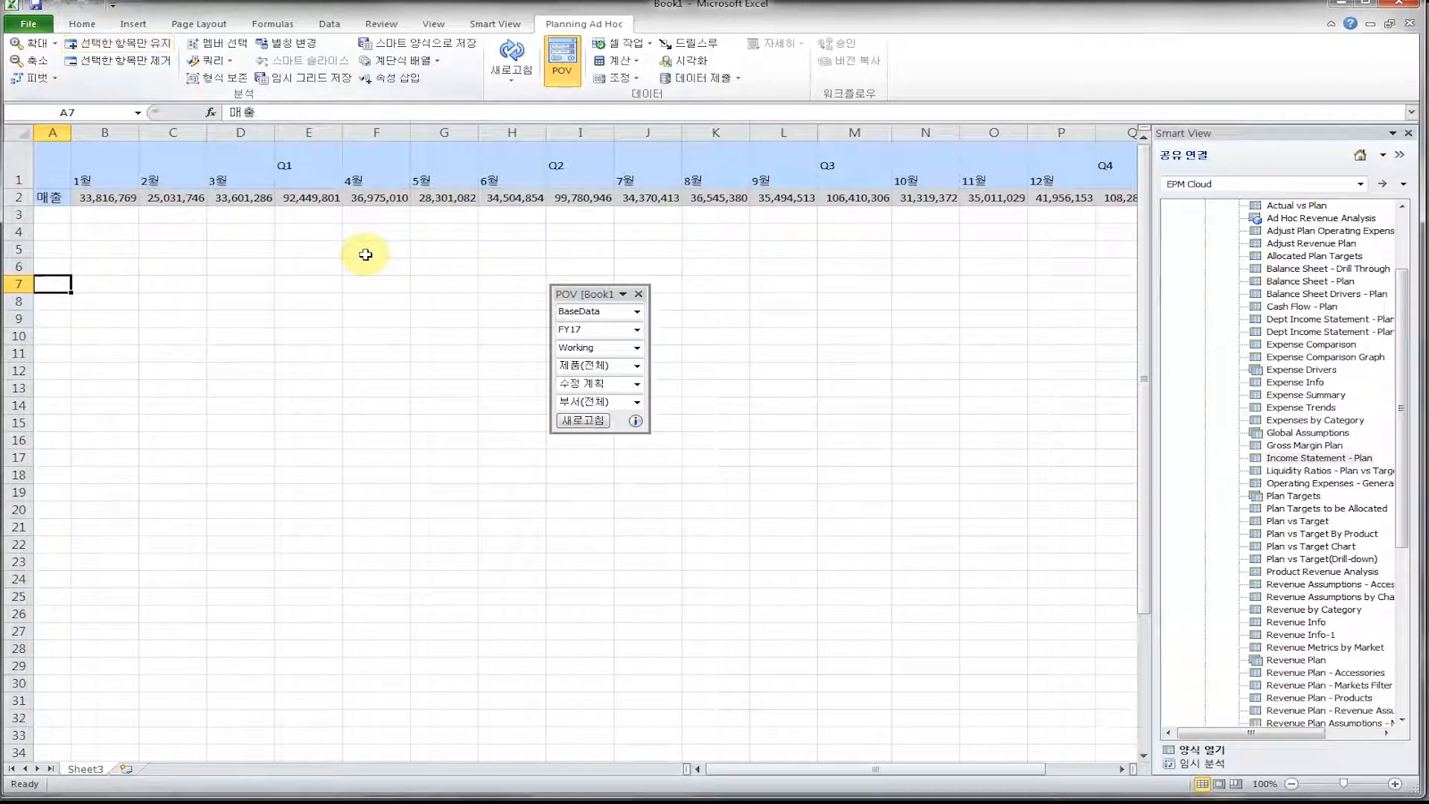
Remove the period columns 1월 through Q2 from the ad hoc grid
drag(119, 169, 569, 166)
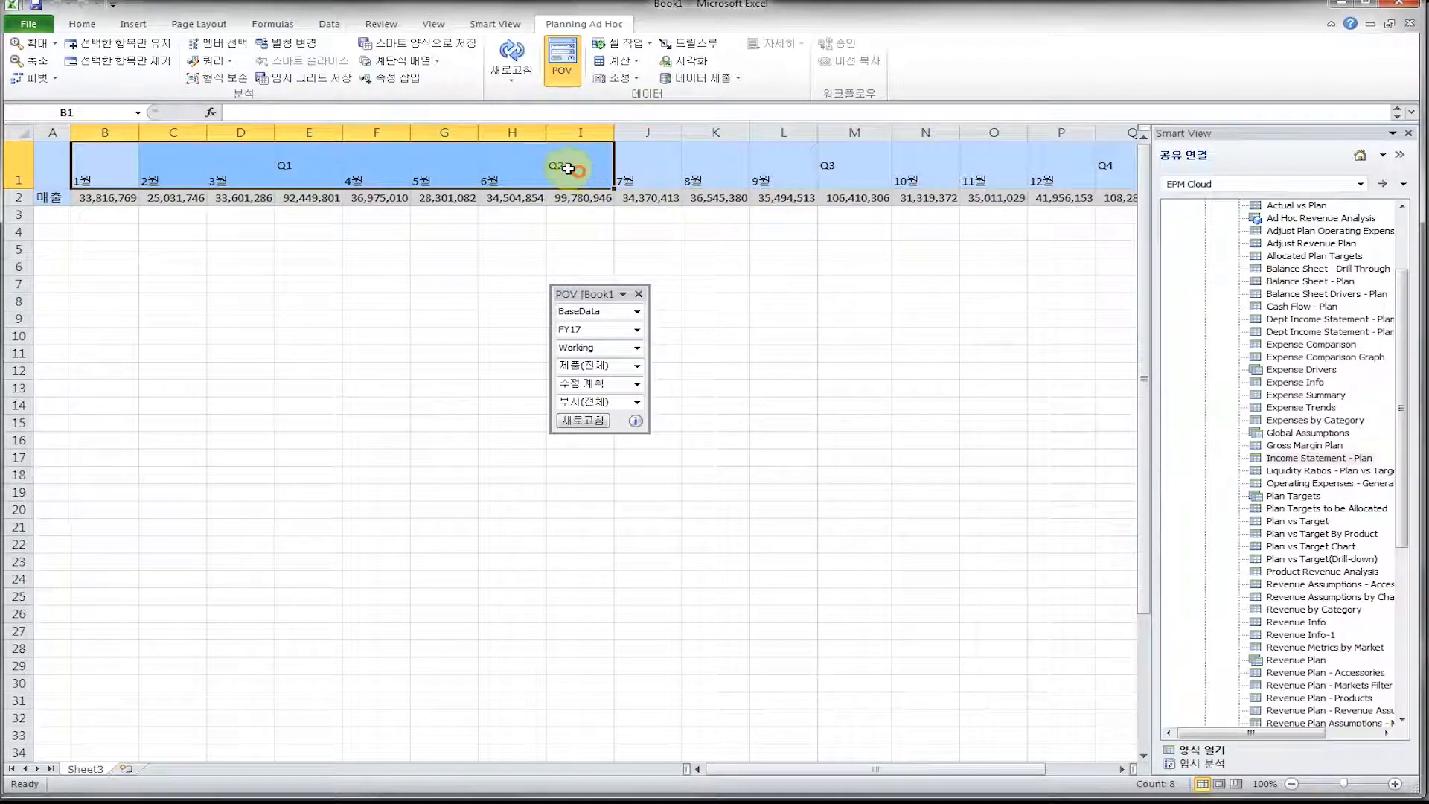
click(117, 67)
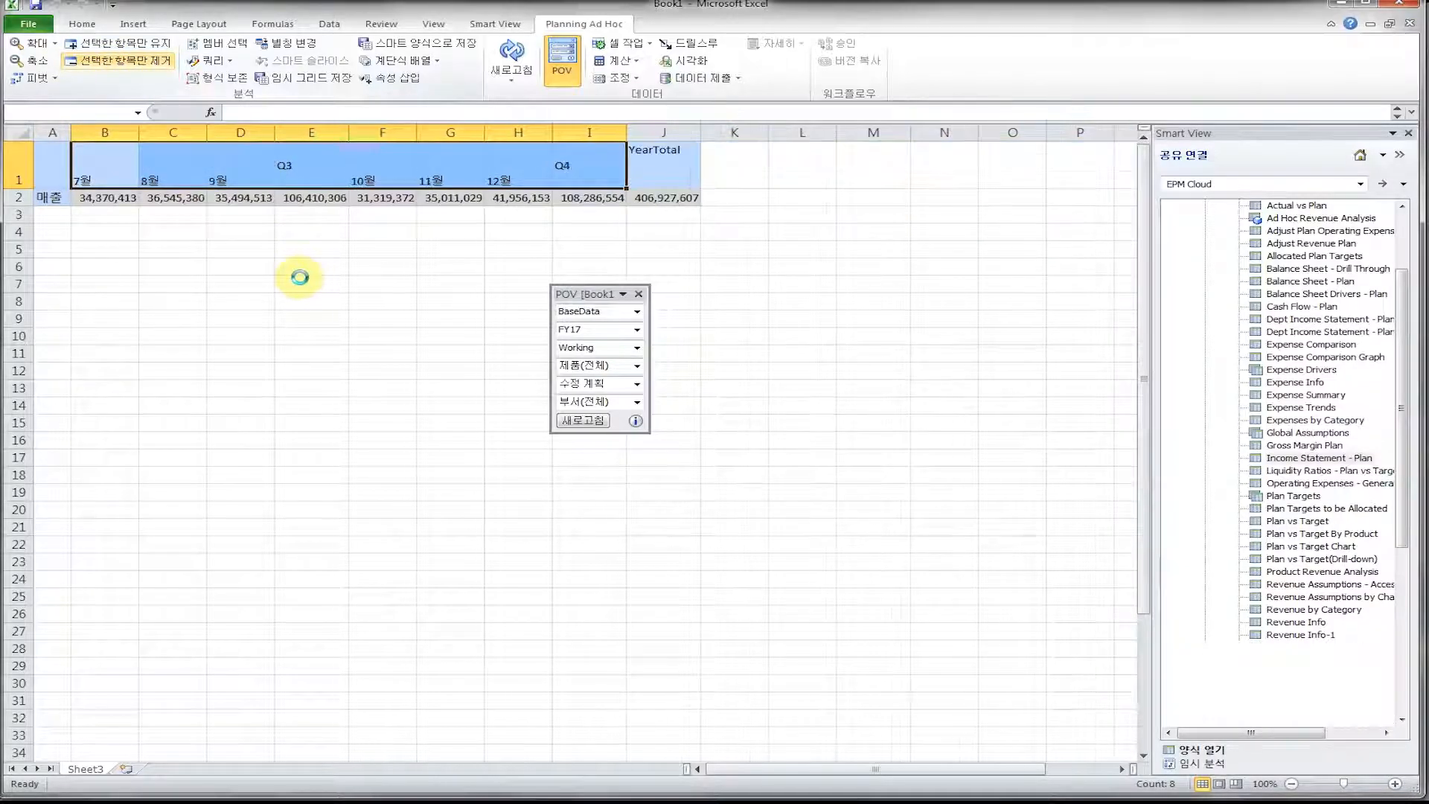
drag(126, 162, 280, 153)
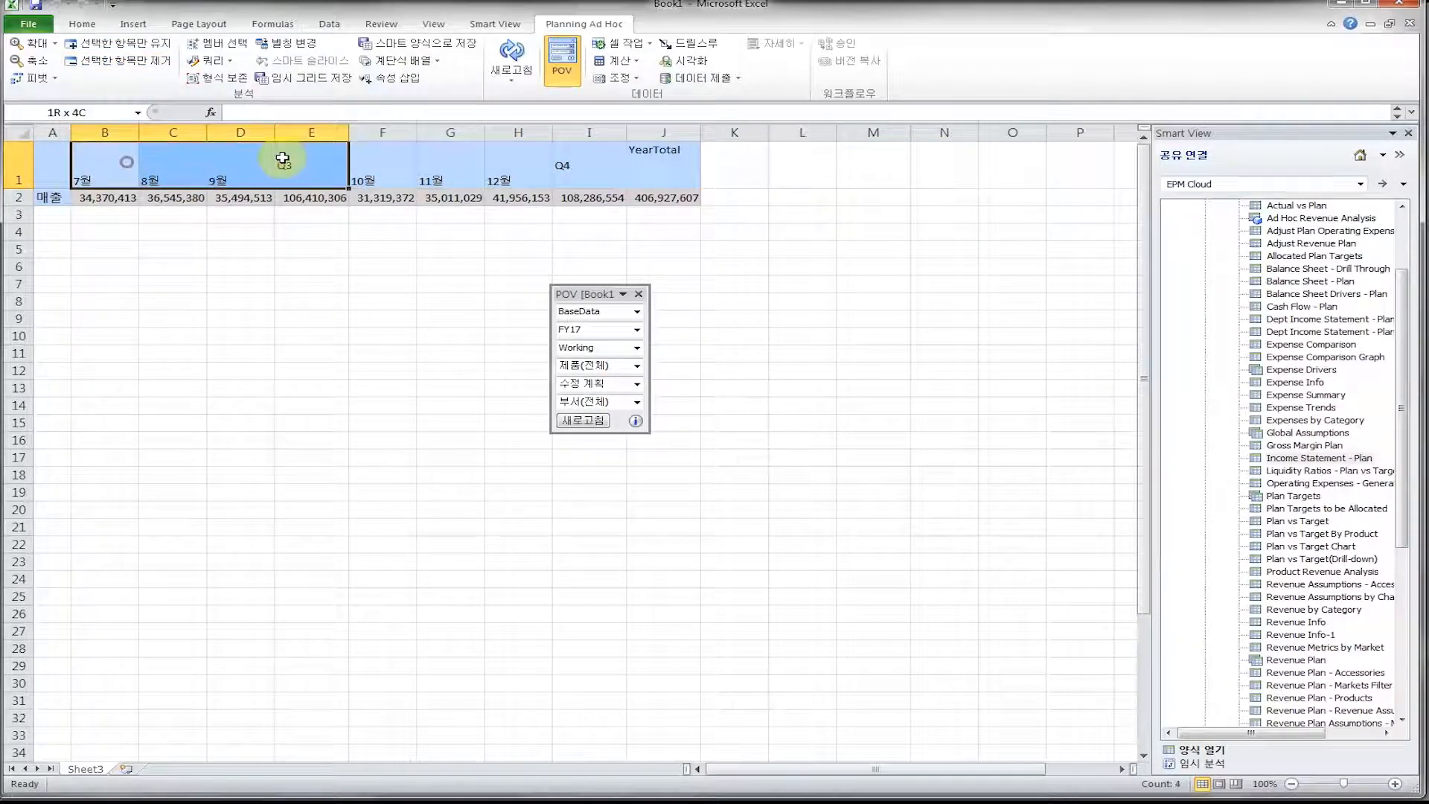
Move the 부서(전체) dimension from the POV into the column headers of the ad hoc grid
click(51, 198)
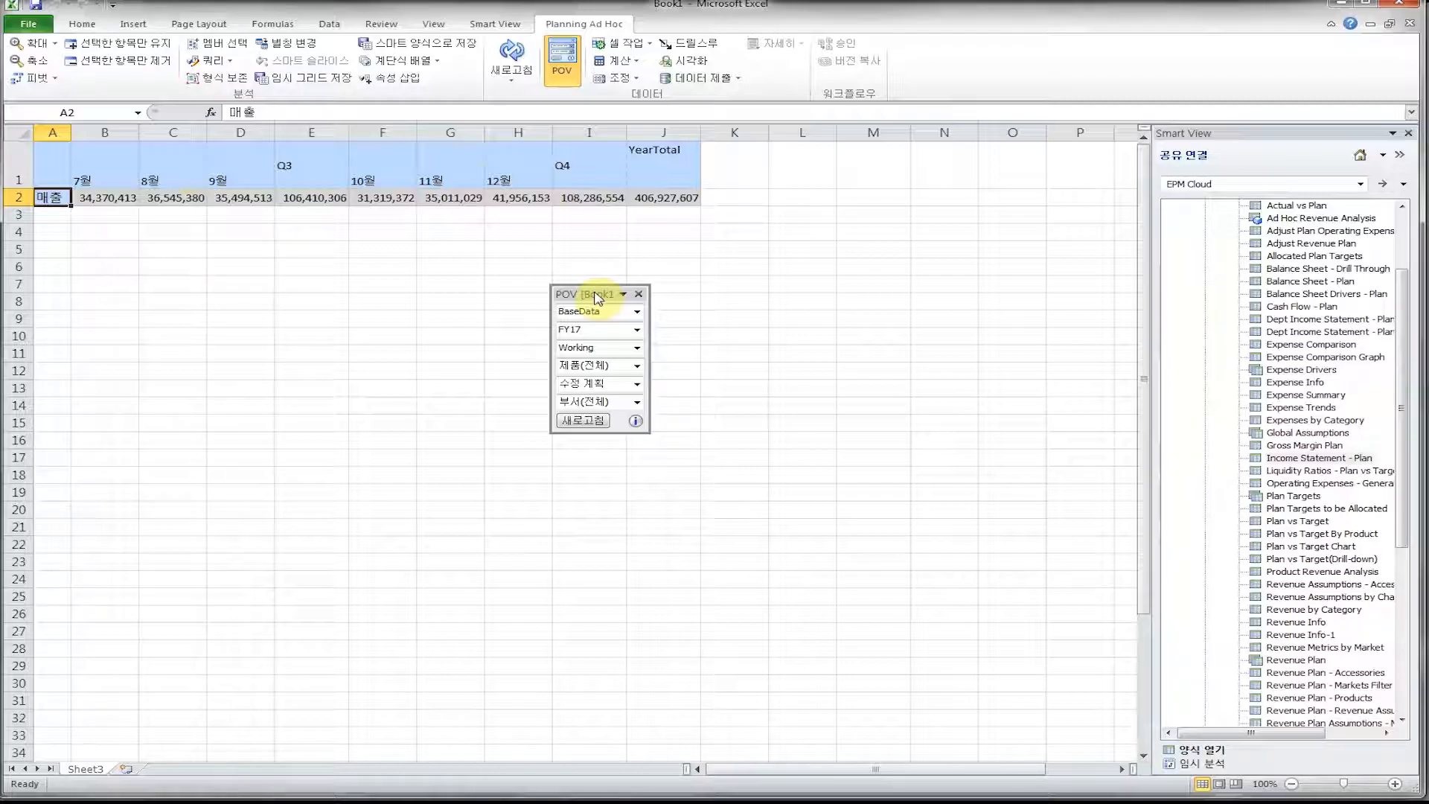
double_click(608, 330)
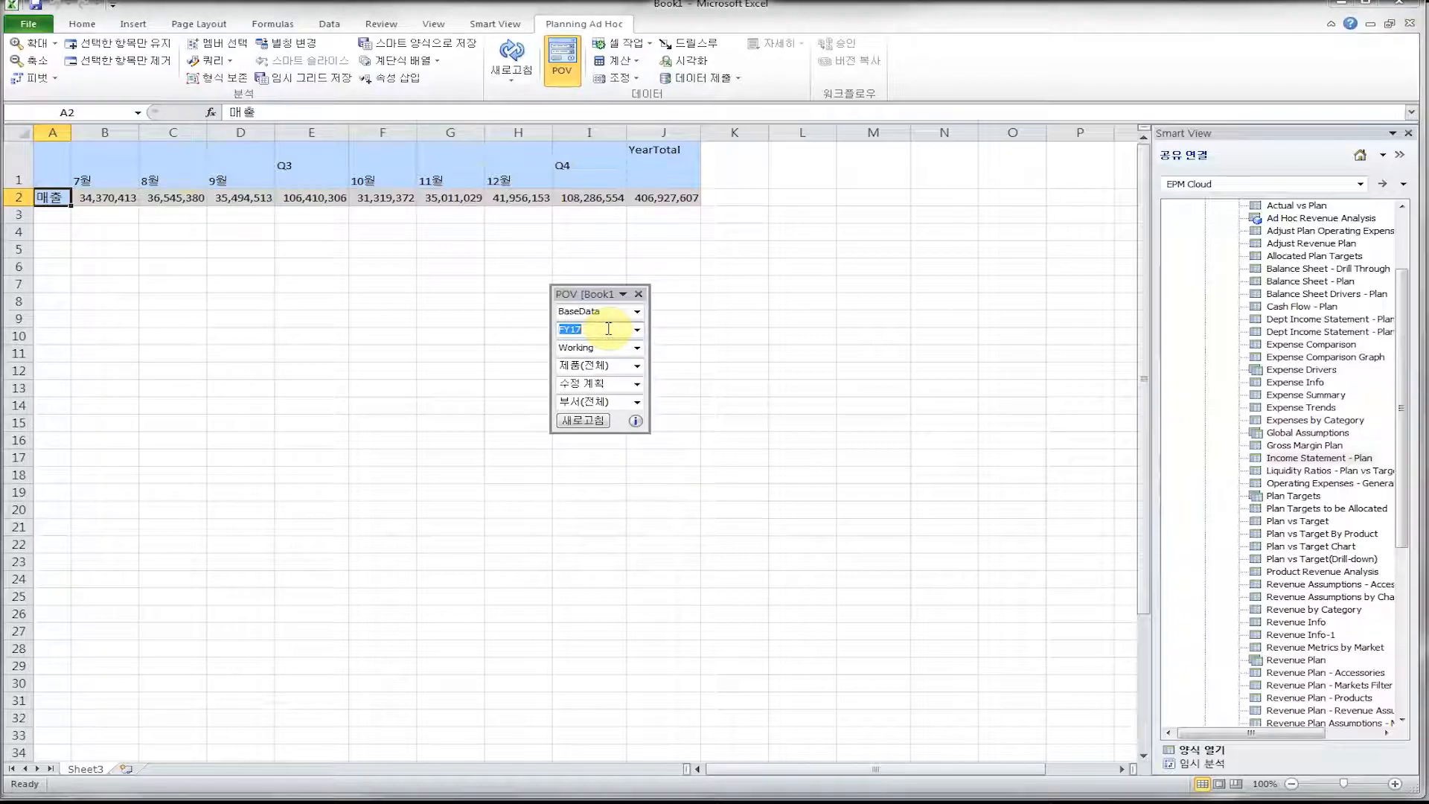
double_click(615, 364)
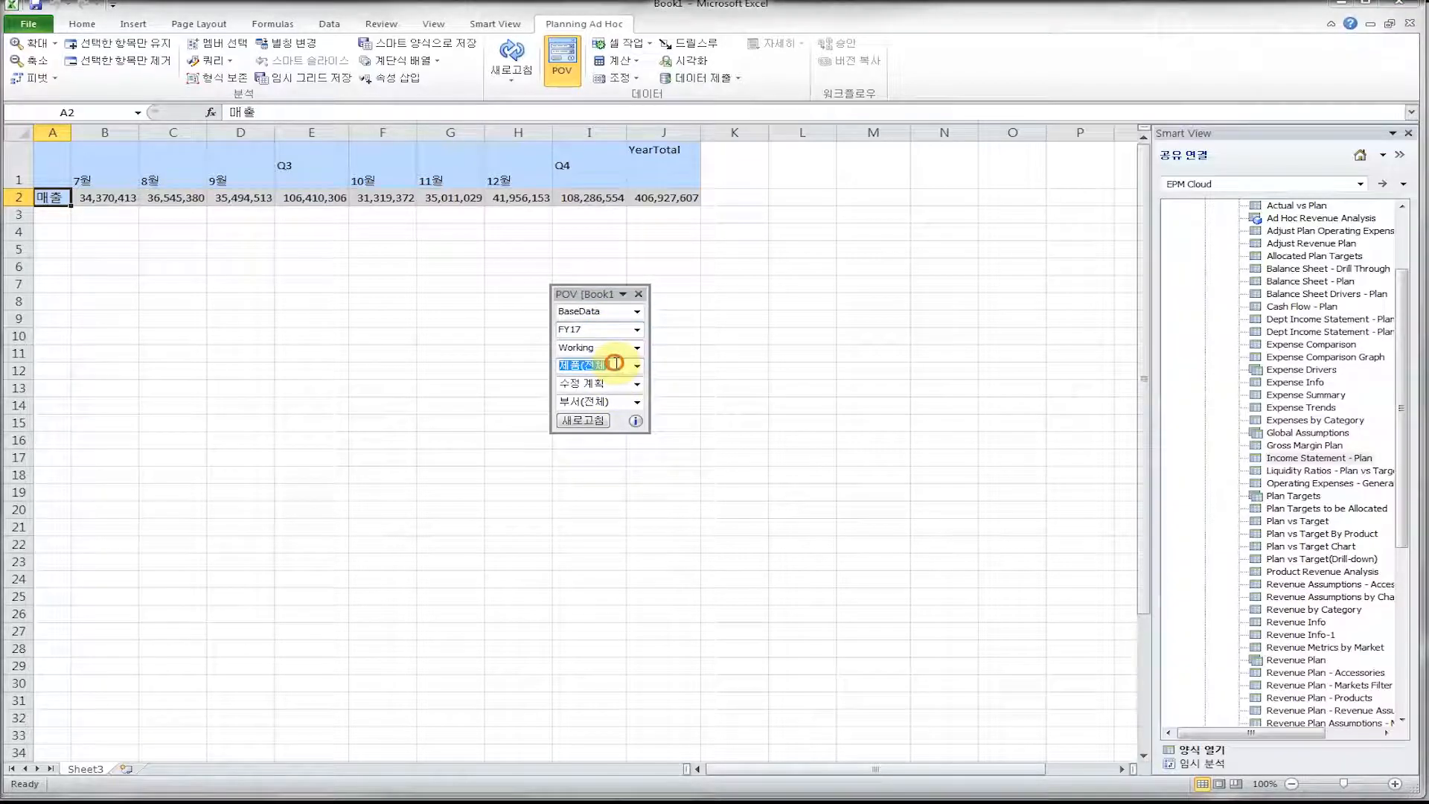
double_click(614, 401)
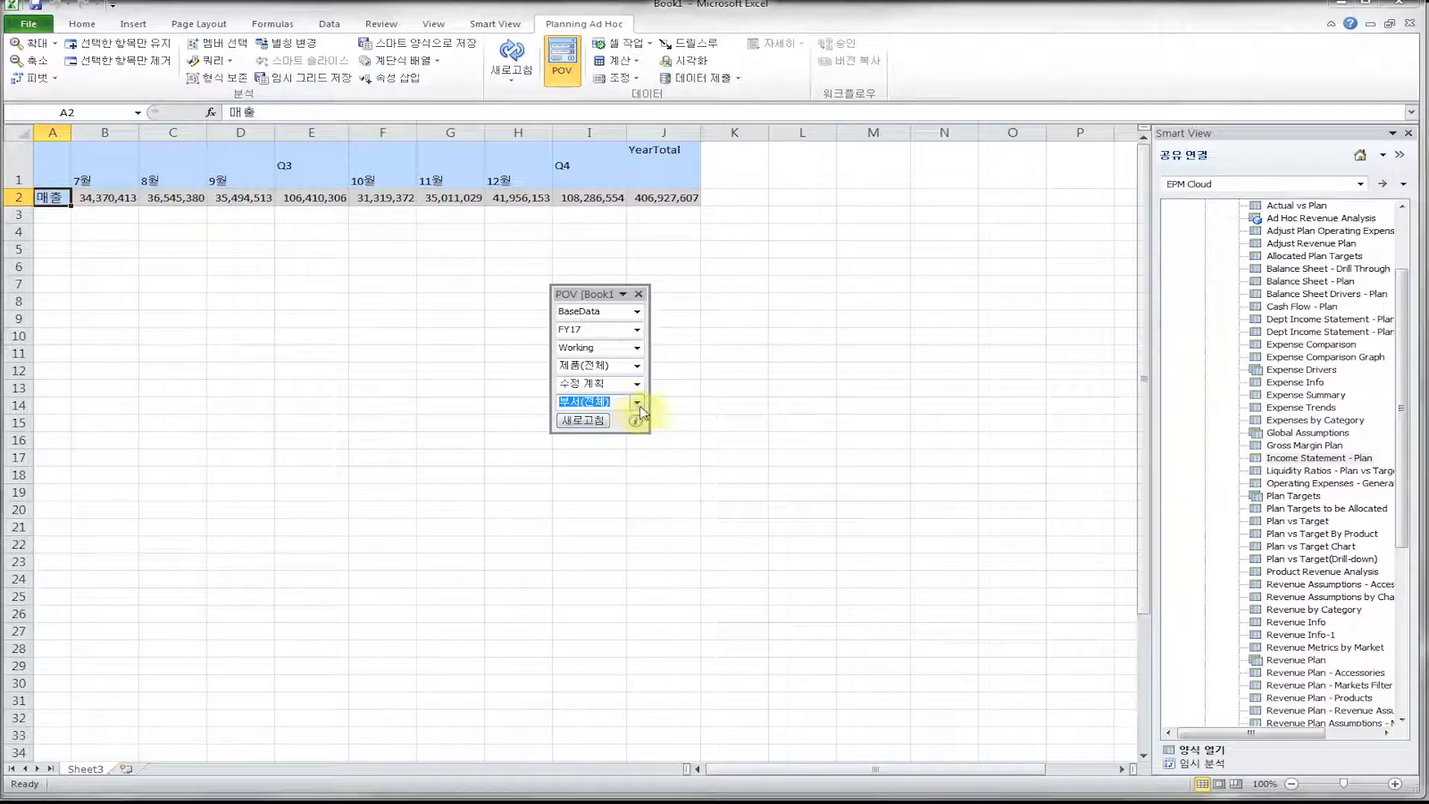
drag(635, 402, 128, 143)
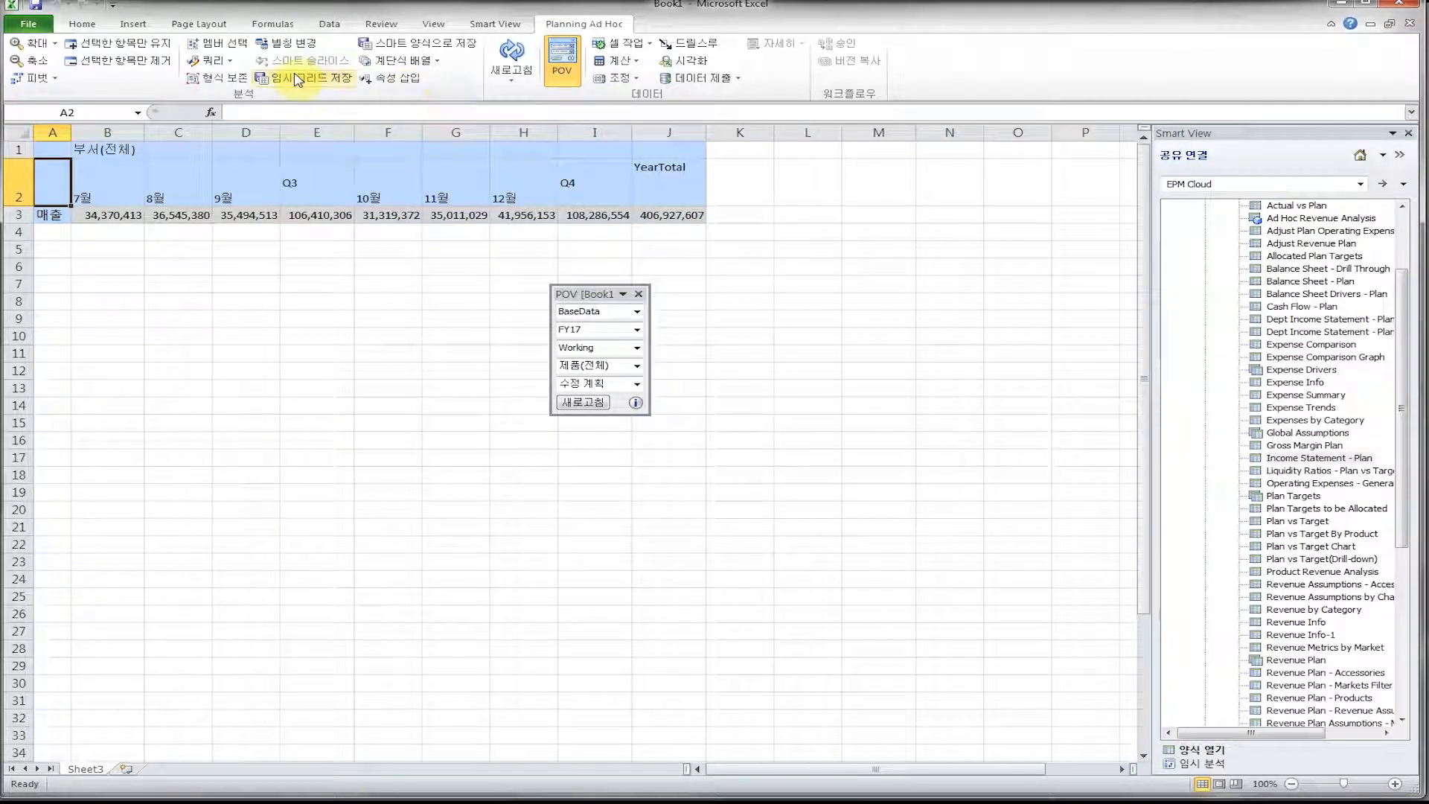
Change the department member in cell B1 to 해외 영업팀 and refresh the grid data
click(108, 150)
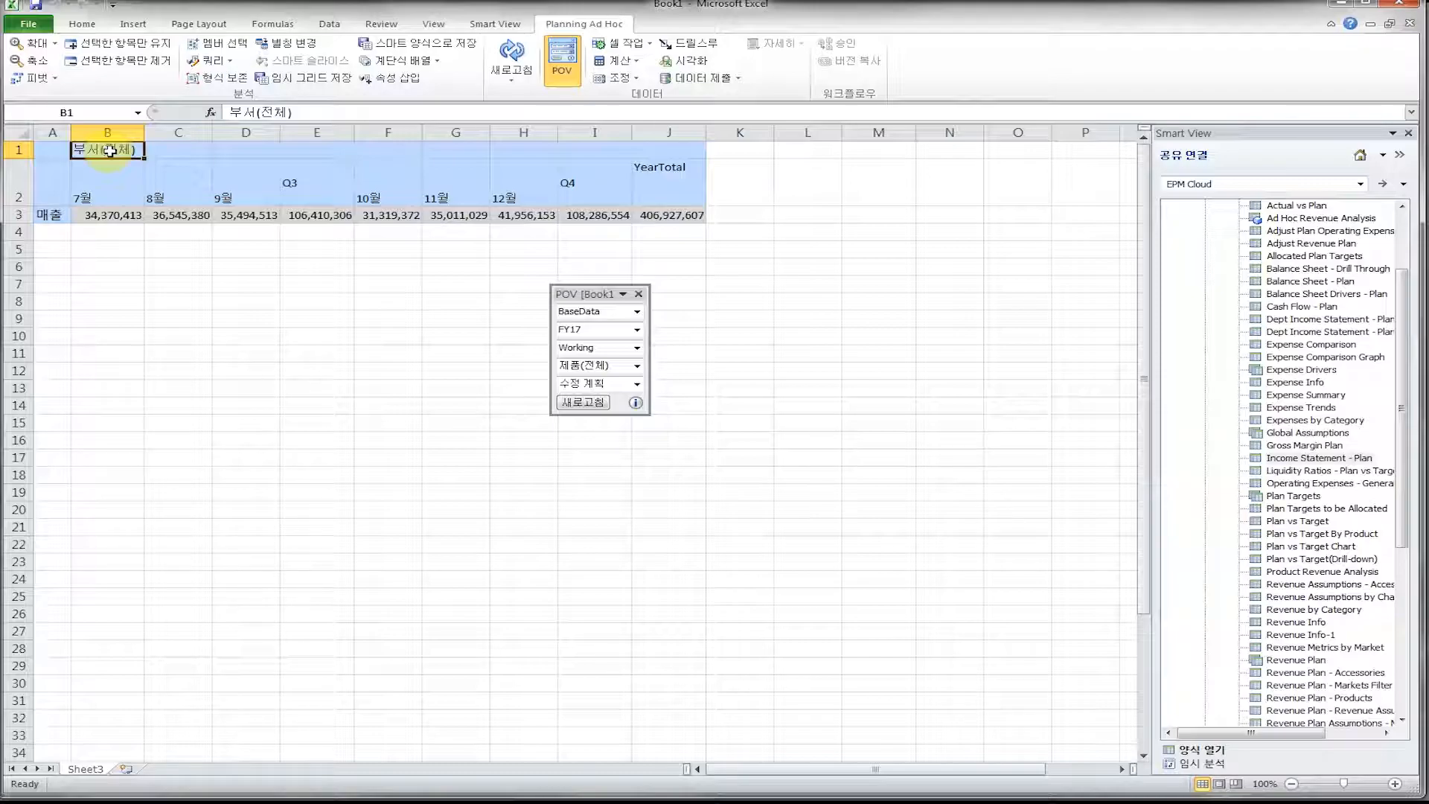
double_click(109, 151)
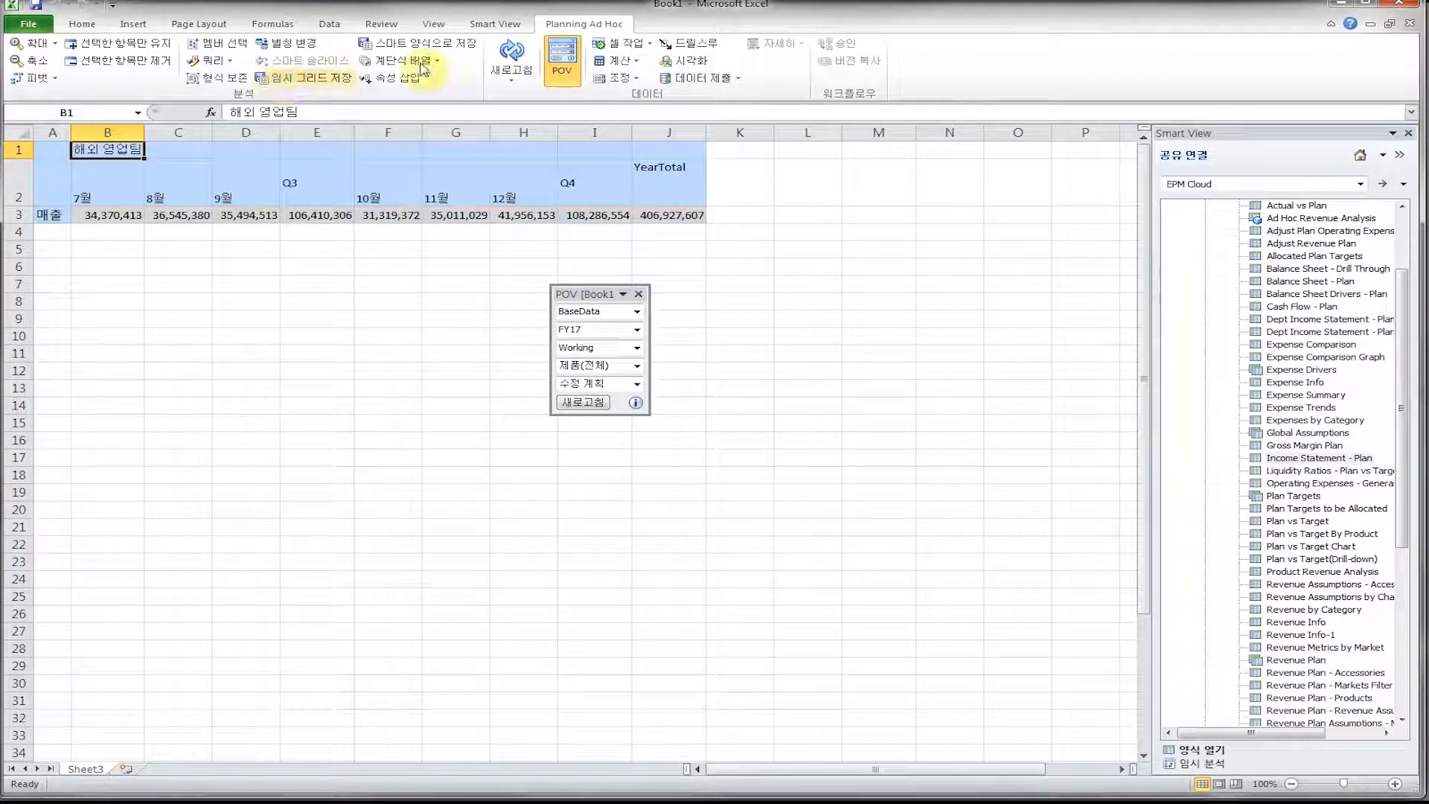
click(511, 53)
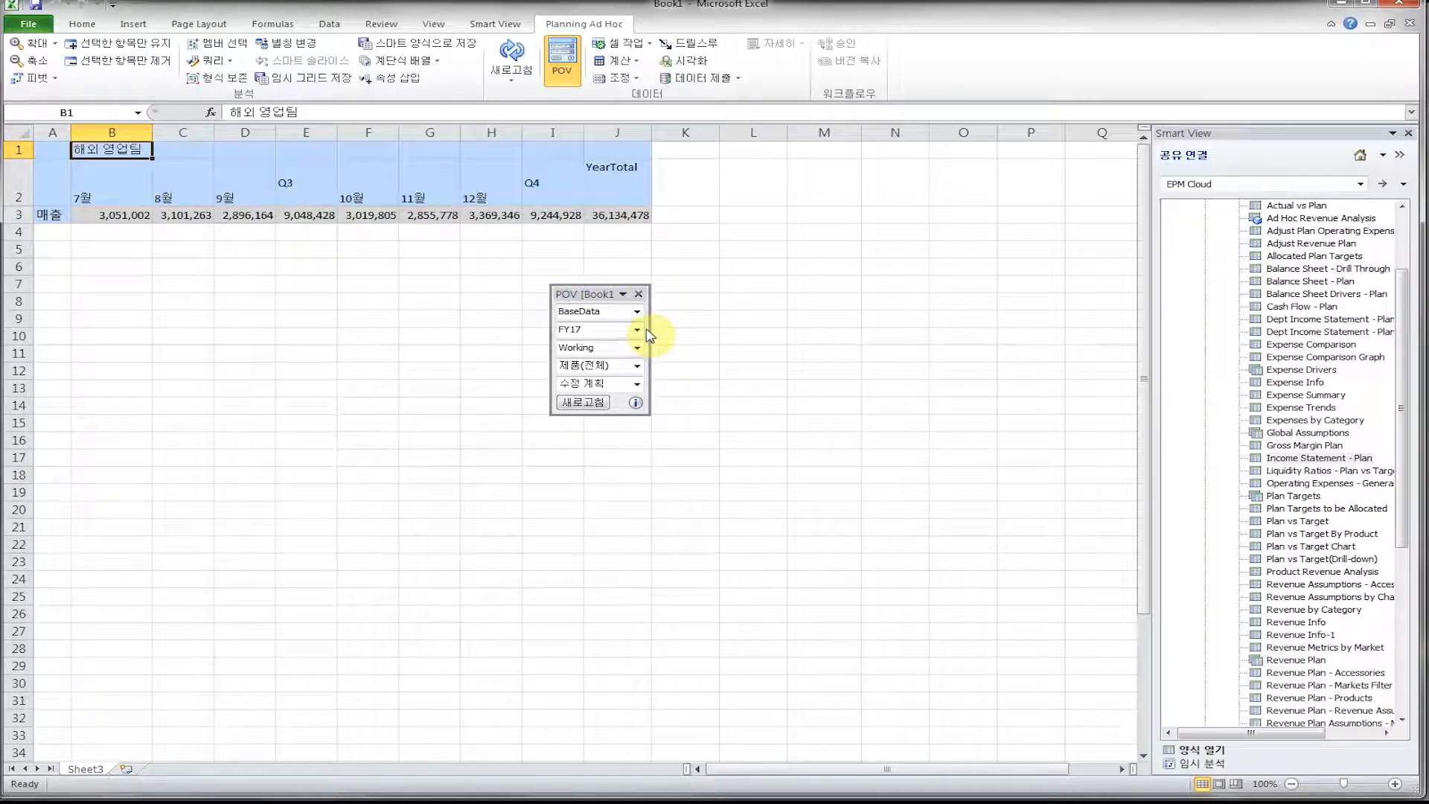
Move FY17 from the POV onto the rows and pivot 해외 영업팀 from the column headers to the rows
drag(644, 330, 27, 215)
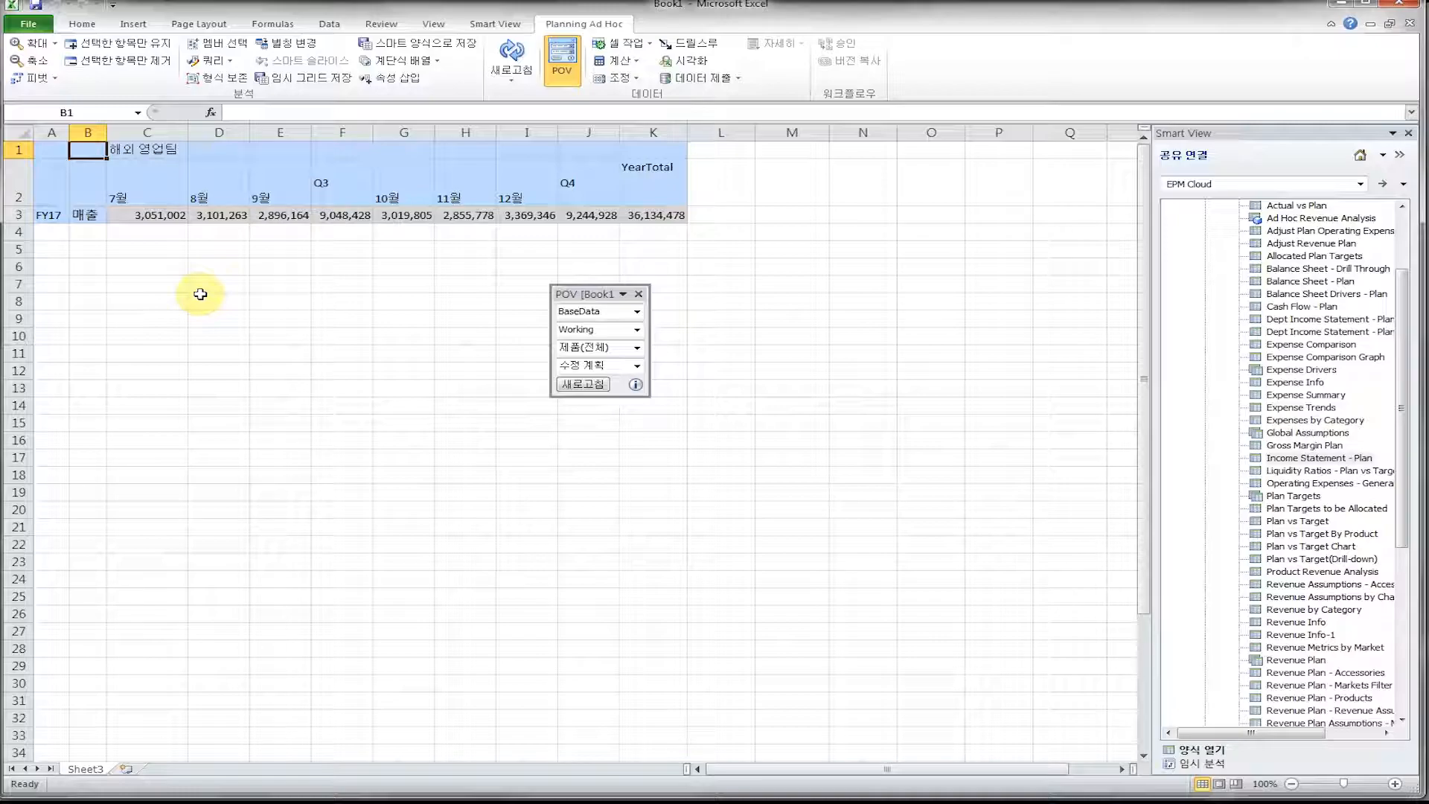
click(161, 151)
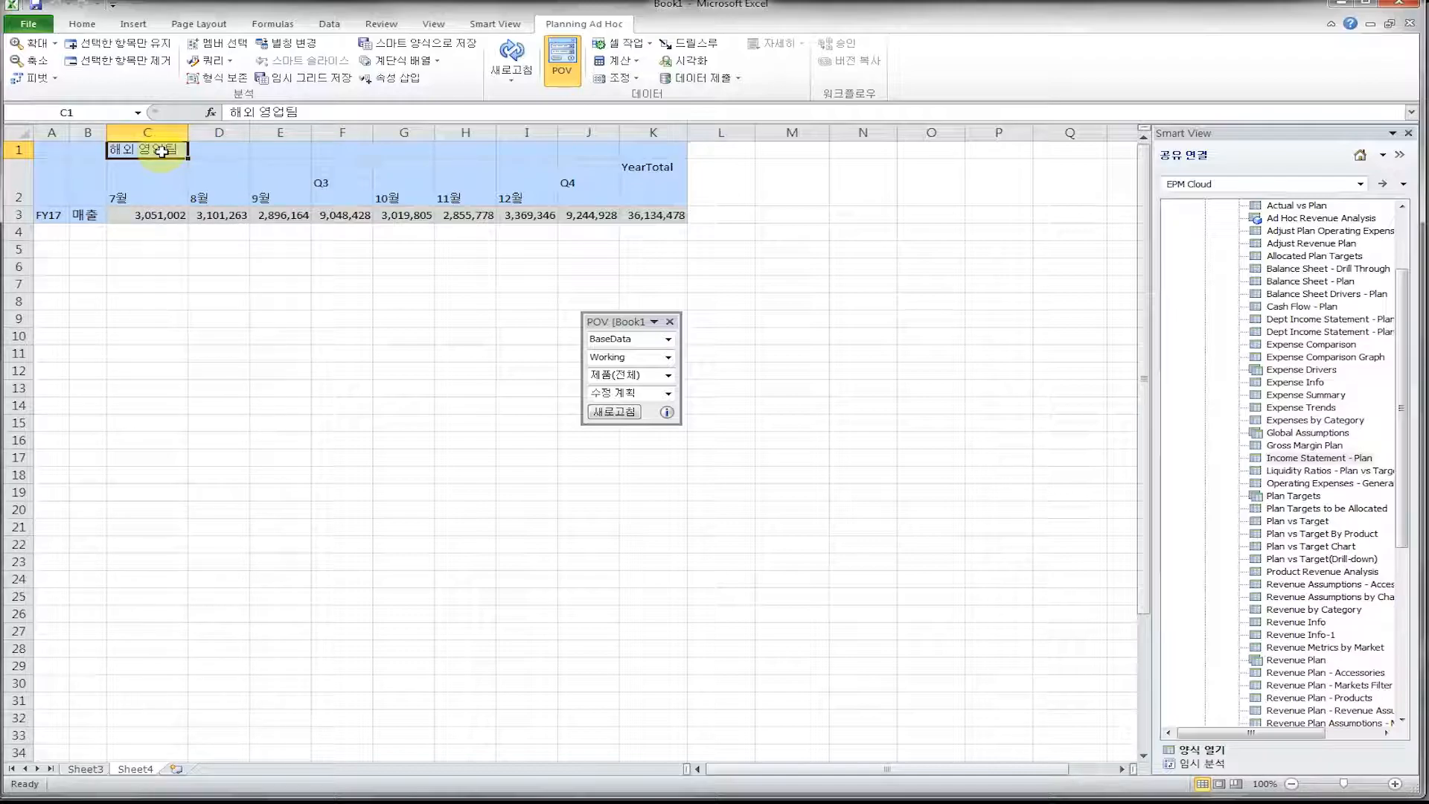
click(33, 77)
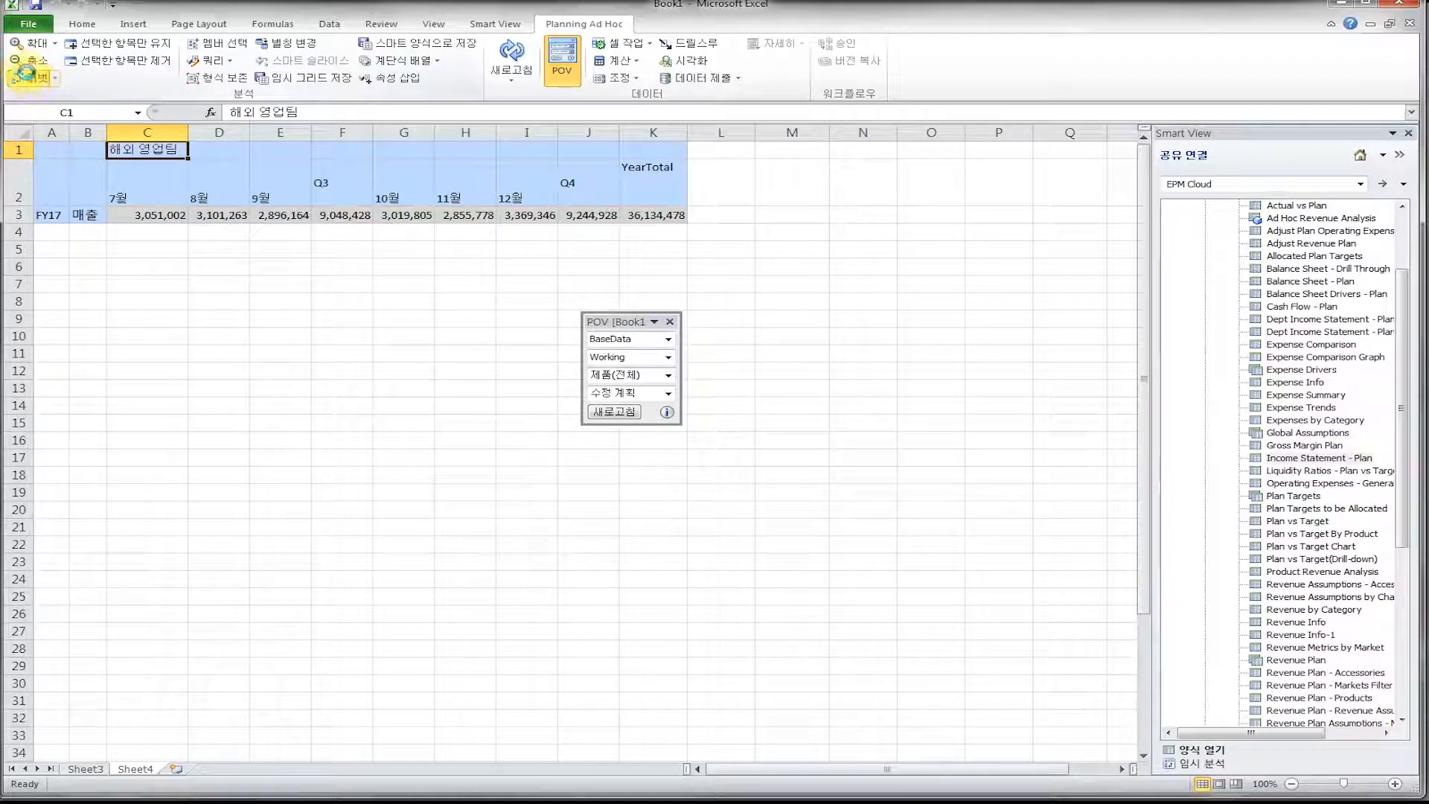
click(53, 198)
click(119, 197)
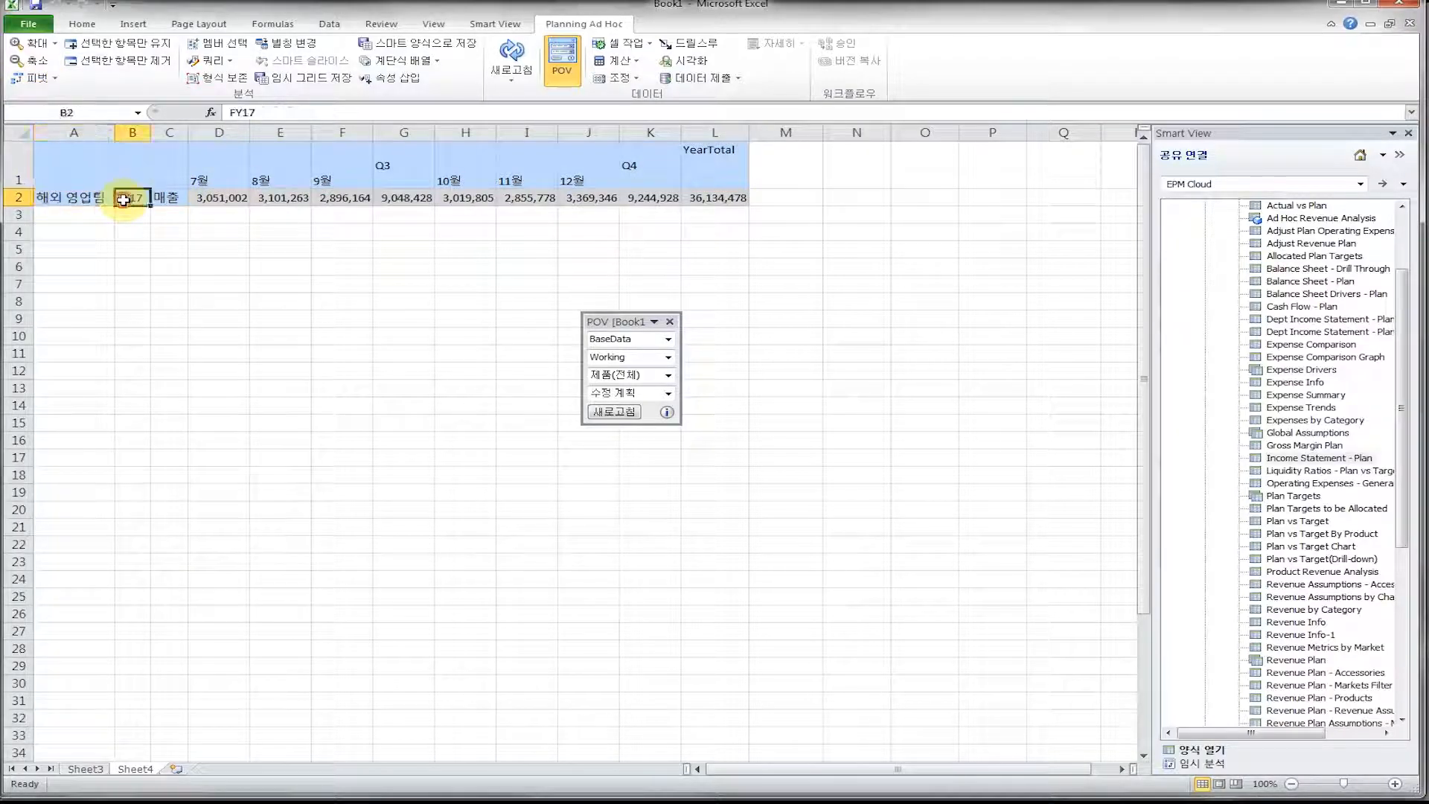
drag(226, 153, 644, 128)
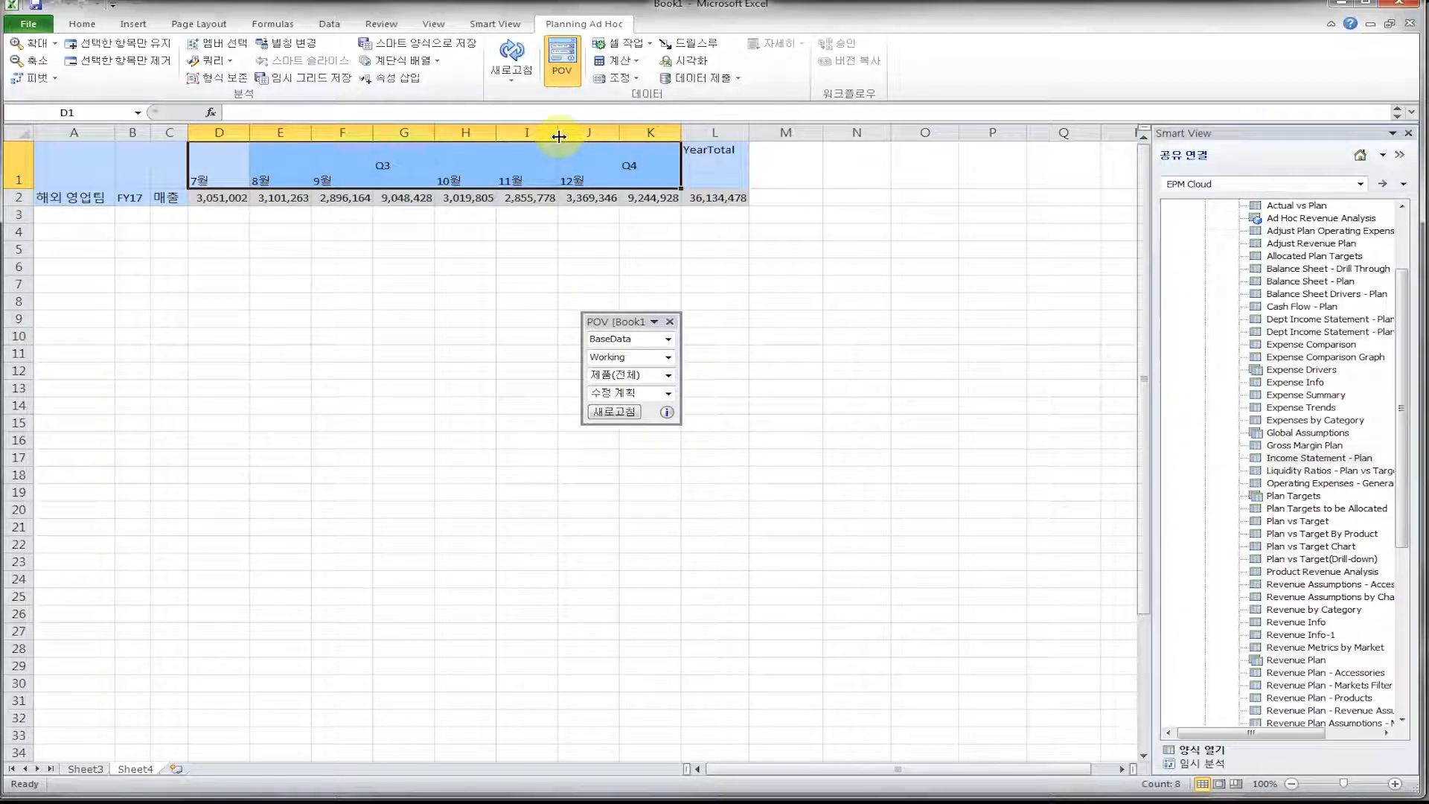
click(169, 197)
Copy the row labels 해외 영업팀, FY17 and 매출 from A2:C2 into row 3
drag(96, 197, 164, 199)
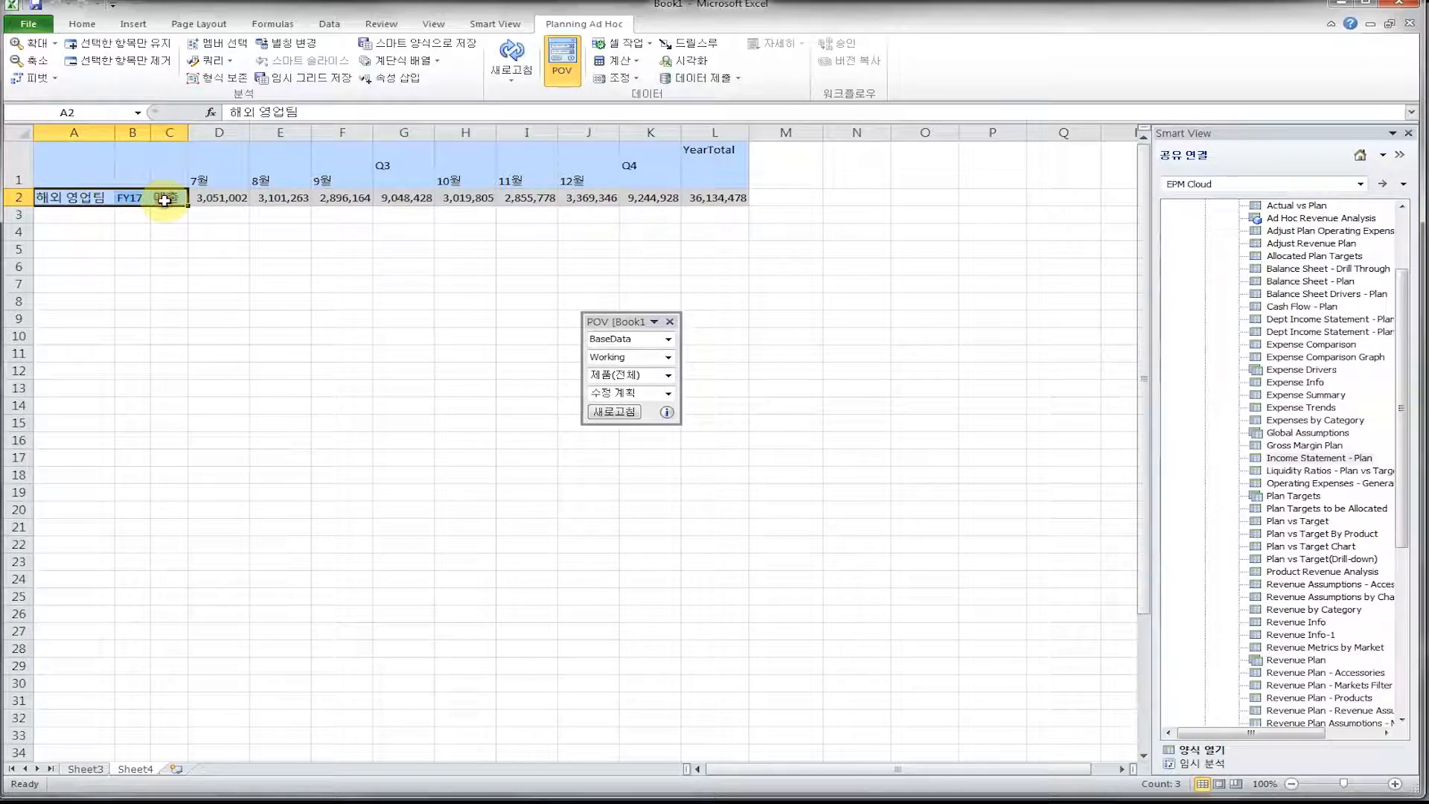
key(ctrl+c)
click(71, 216)
key(ctrl+v)
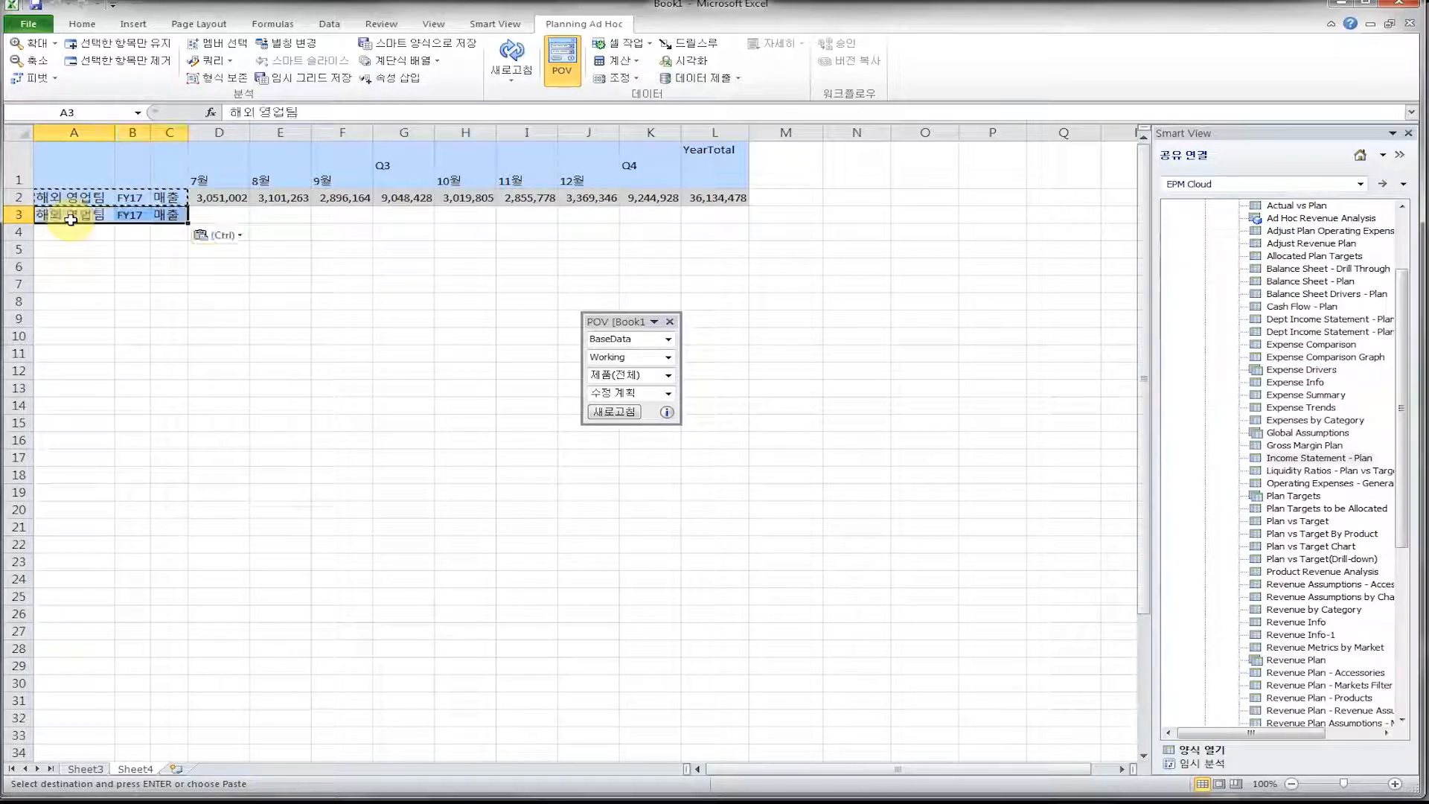
Change the department in cell A3 to 동부 영업팀 and refresh the grid data
drag(255, 115, 223, 119)
text(ㄷ)
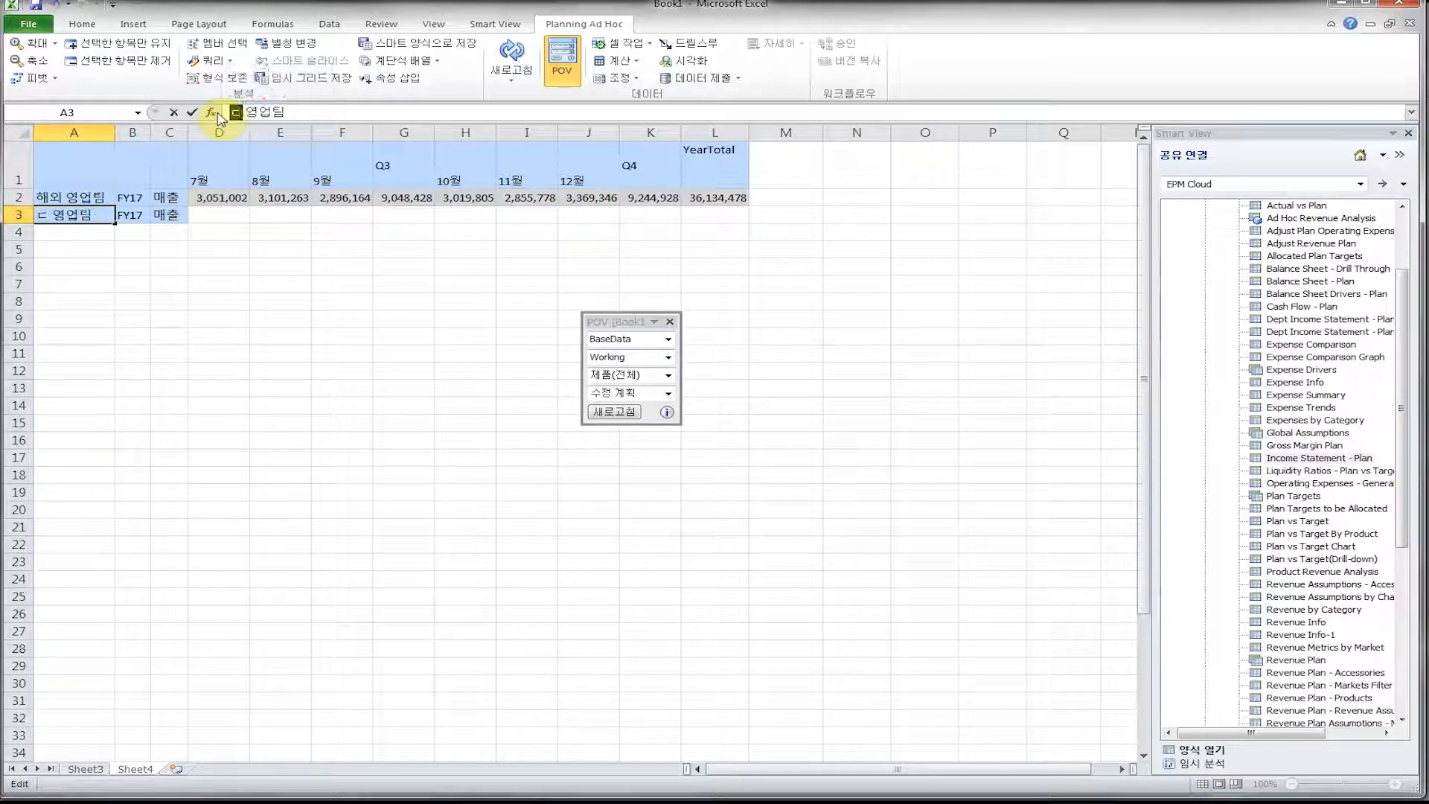
text(동부)
key(Tab)
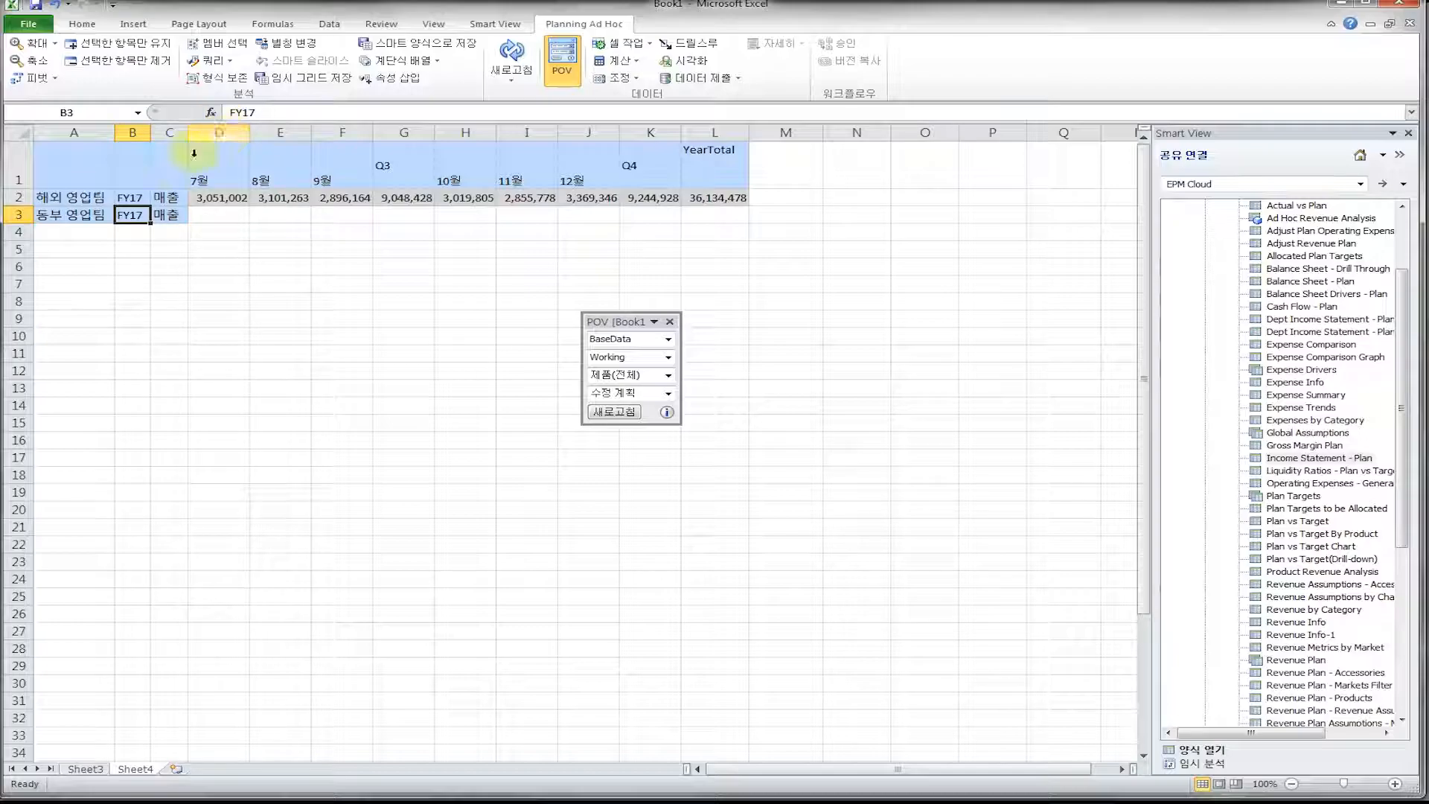
click(71, 215)
click(508, 63)
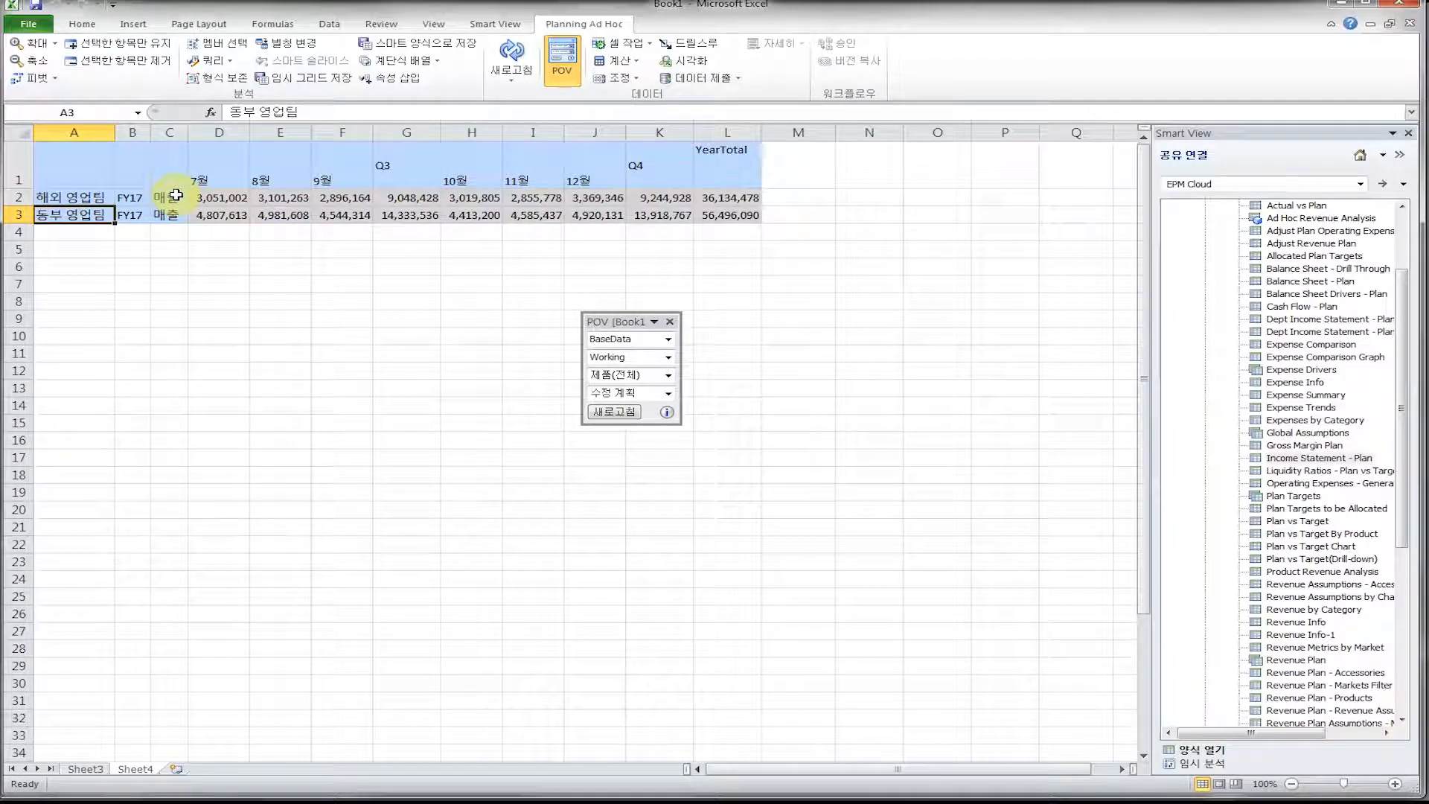
Zoom in on the 매출 account in C2 to list its child accounts, and move the POV box off the grid
click(177, 195)
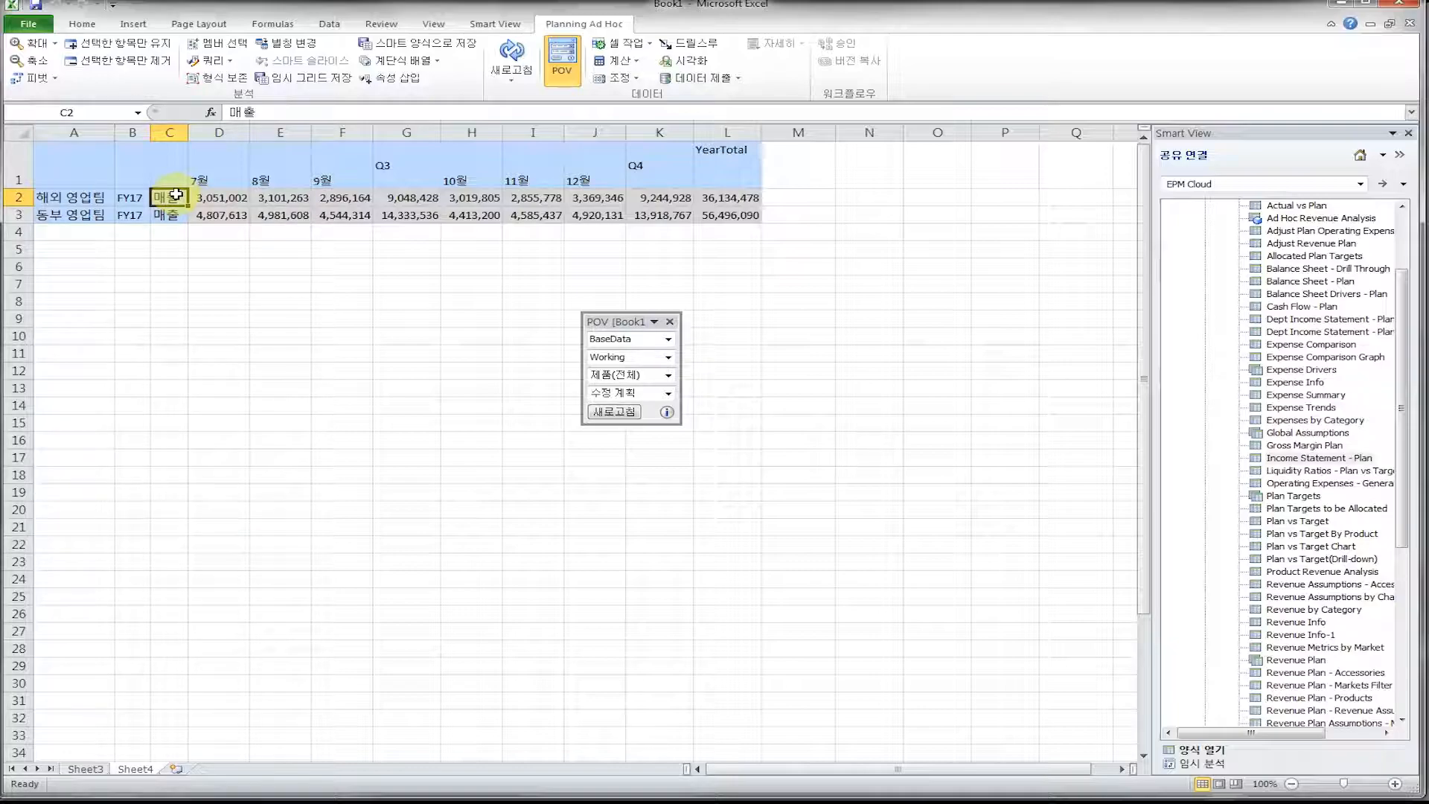
drag(177, 195, 170, 214)
click(170, 197)
click(35, 43)
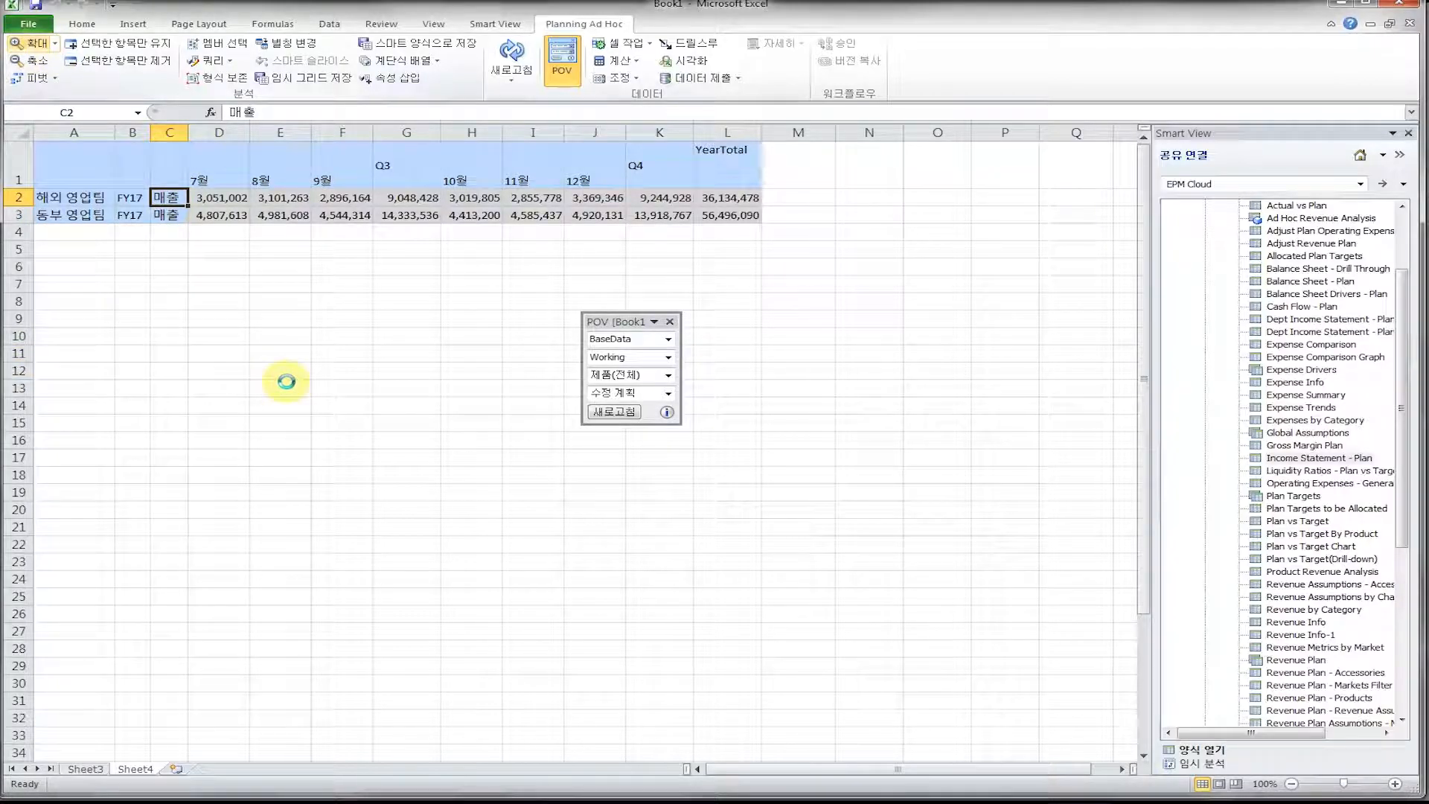
click(61, 197)
click(224, 206)
click(223, 215)
click(257, 271)
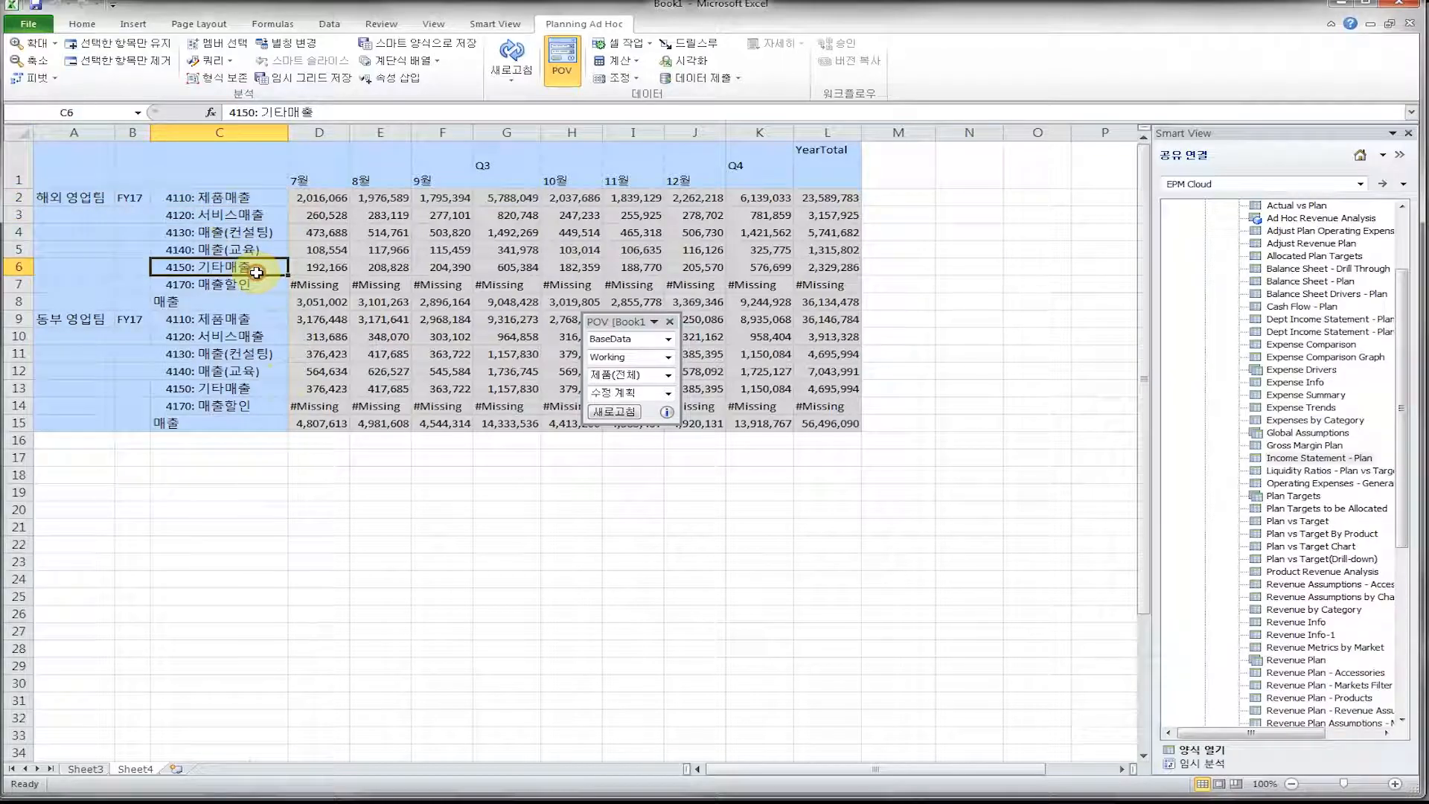
drag(632, 328, 687, 510)
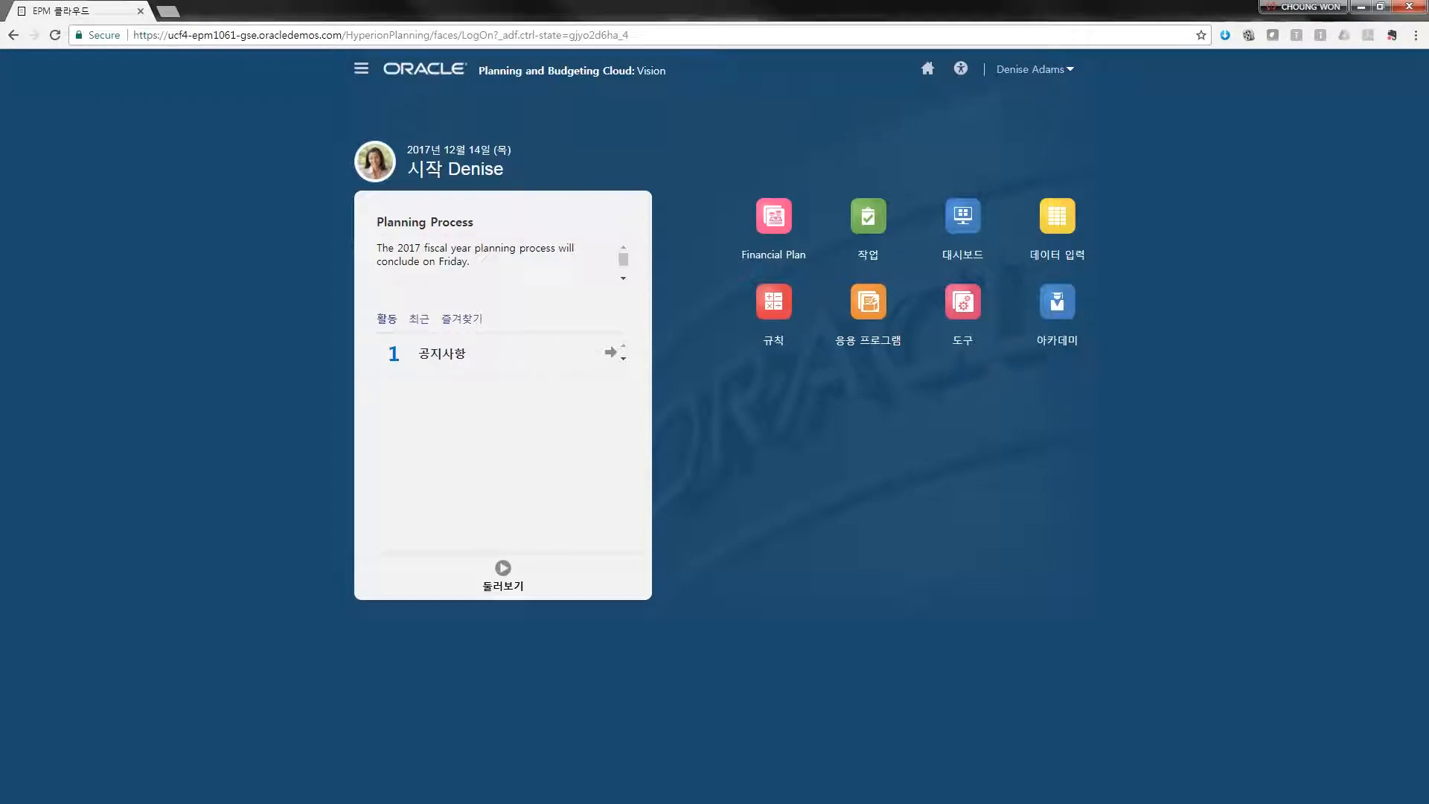
In Planning and Budgeting Cloud in the browser, open the Operating Expenses - Overhead Depts form from the Financial Plan Expenses area
click(771, 218)
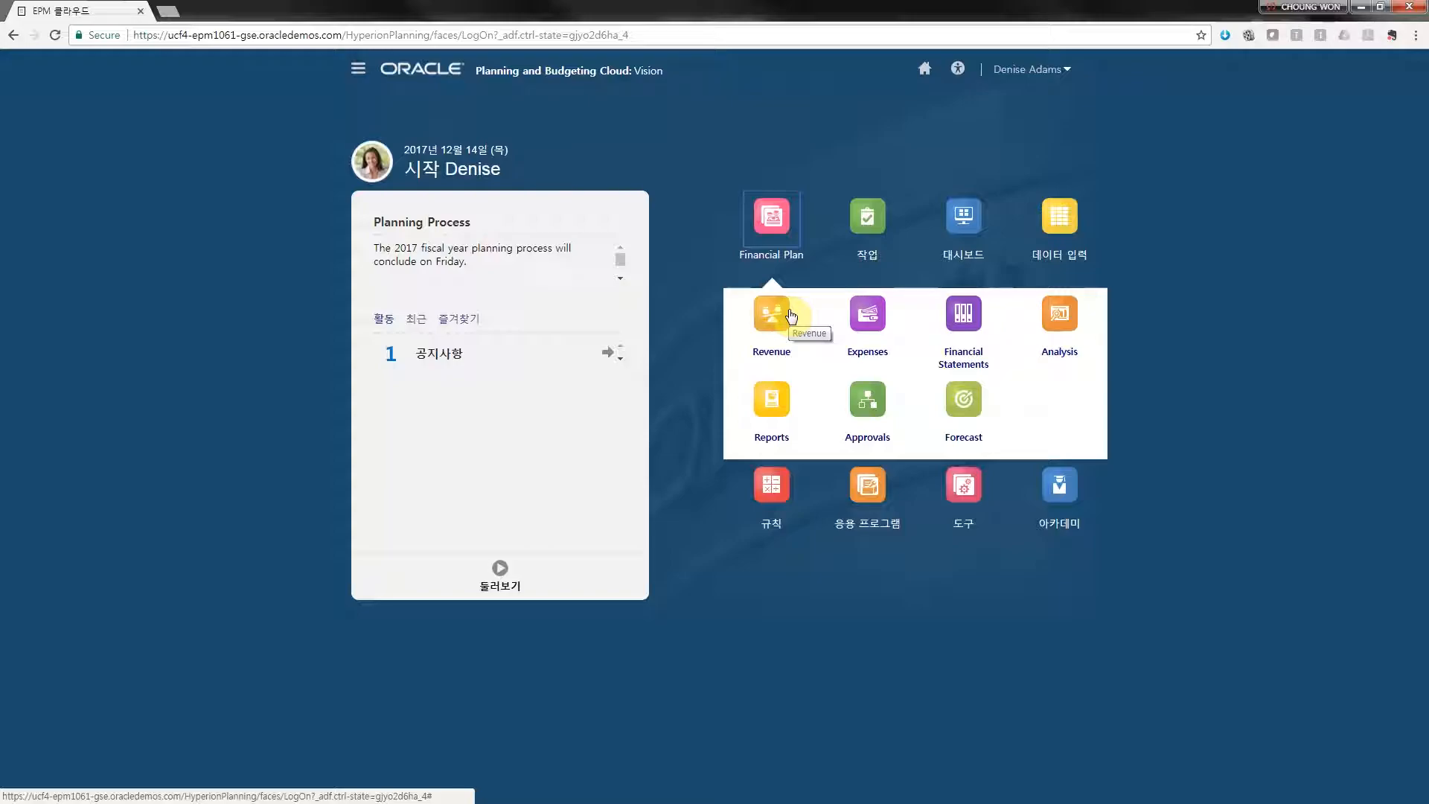
click(865, 325)
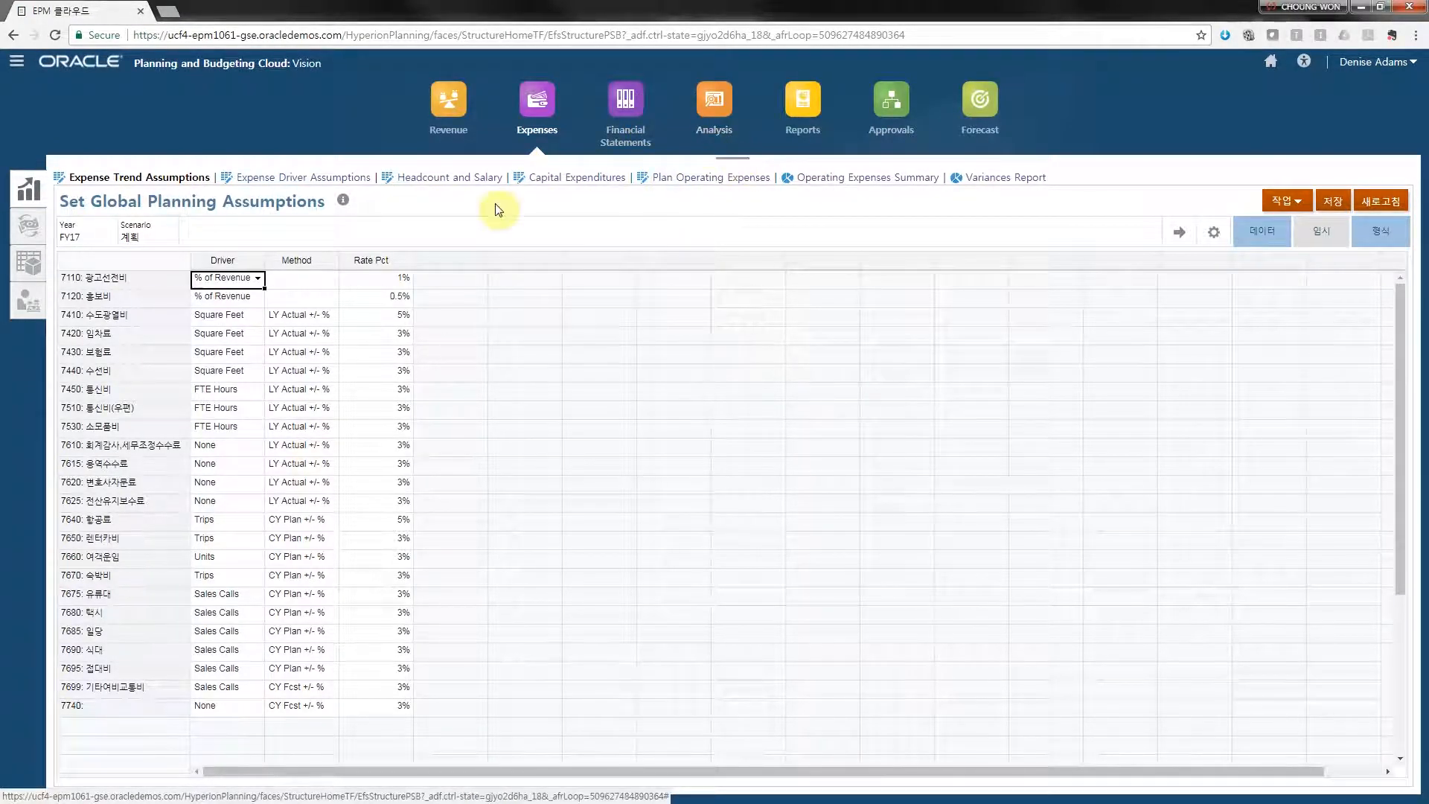
click(30, 300)
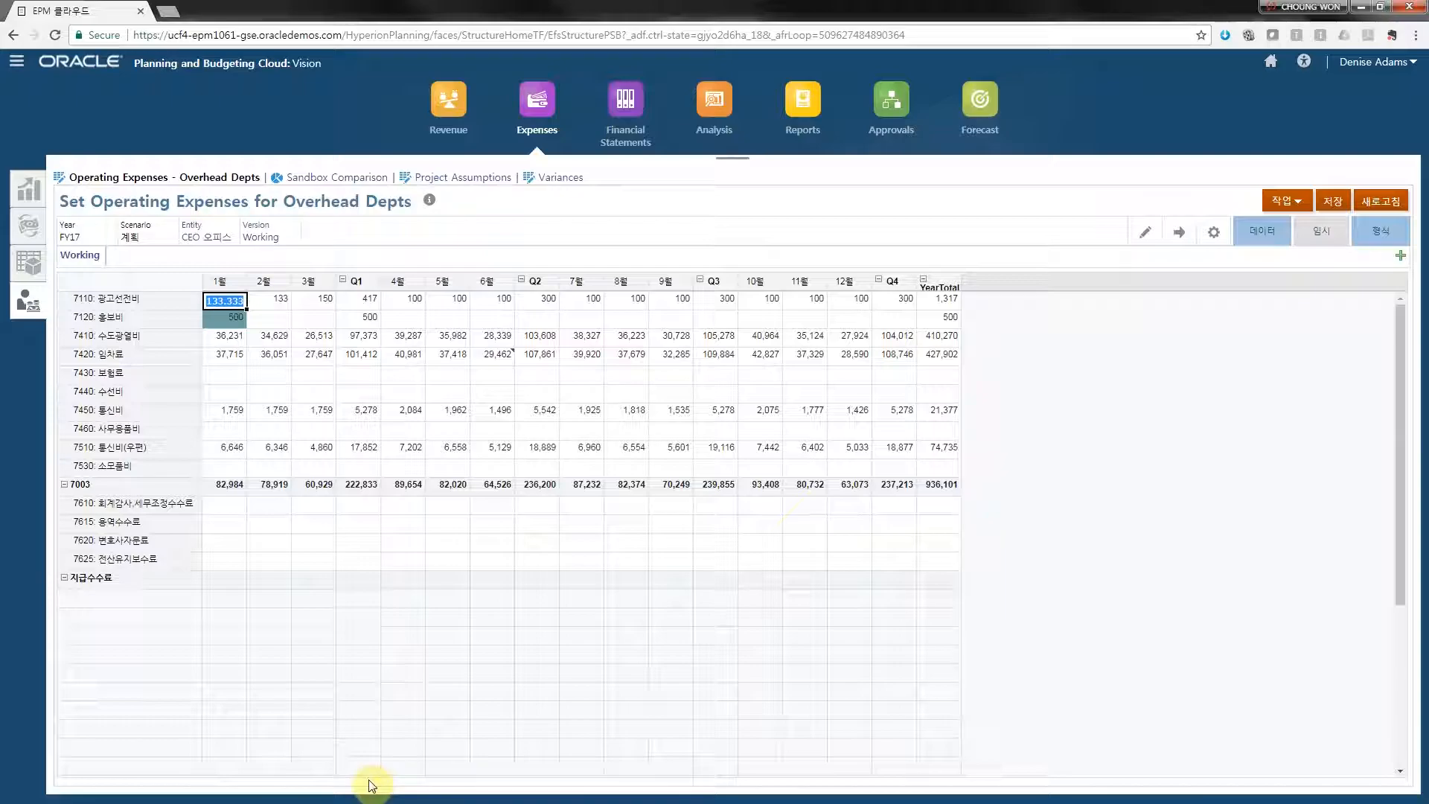
click(1178, 232)
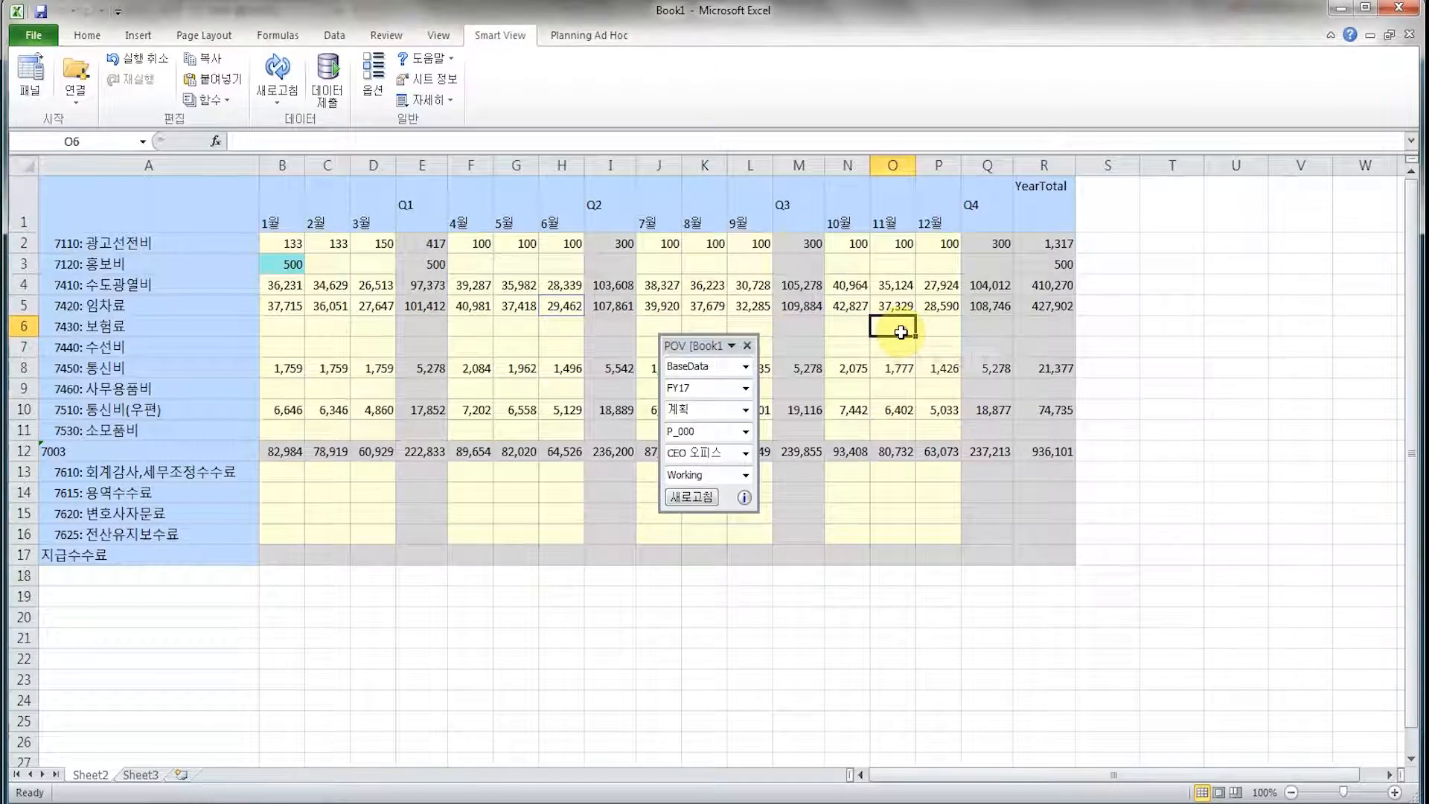
Move the POV box off the grid and label cell A18 below the grid 광고비비중(%)
drag(713, 346, 1191, 438)
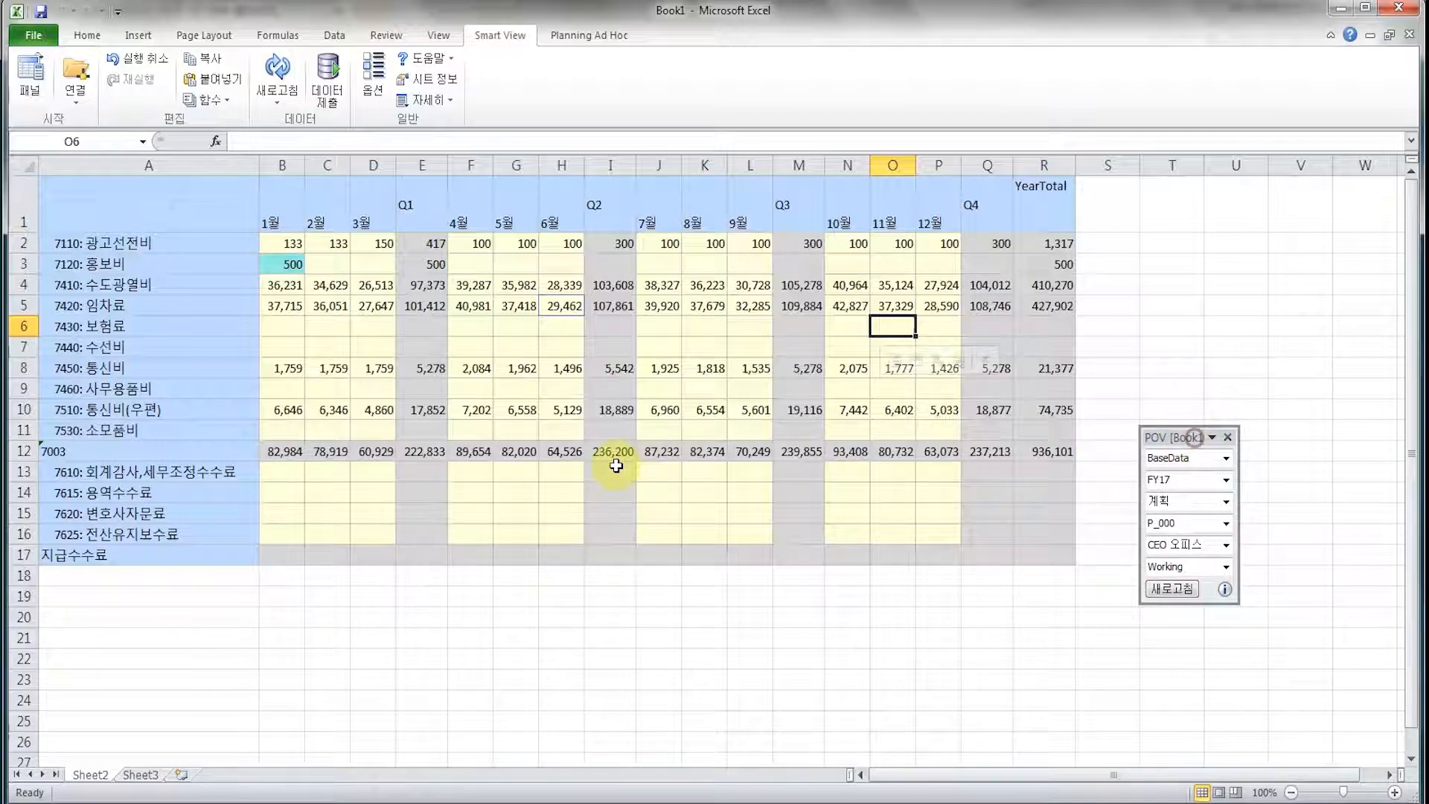
click(184, 570)
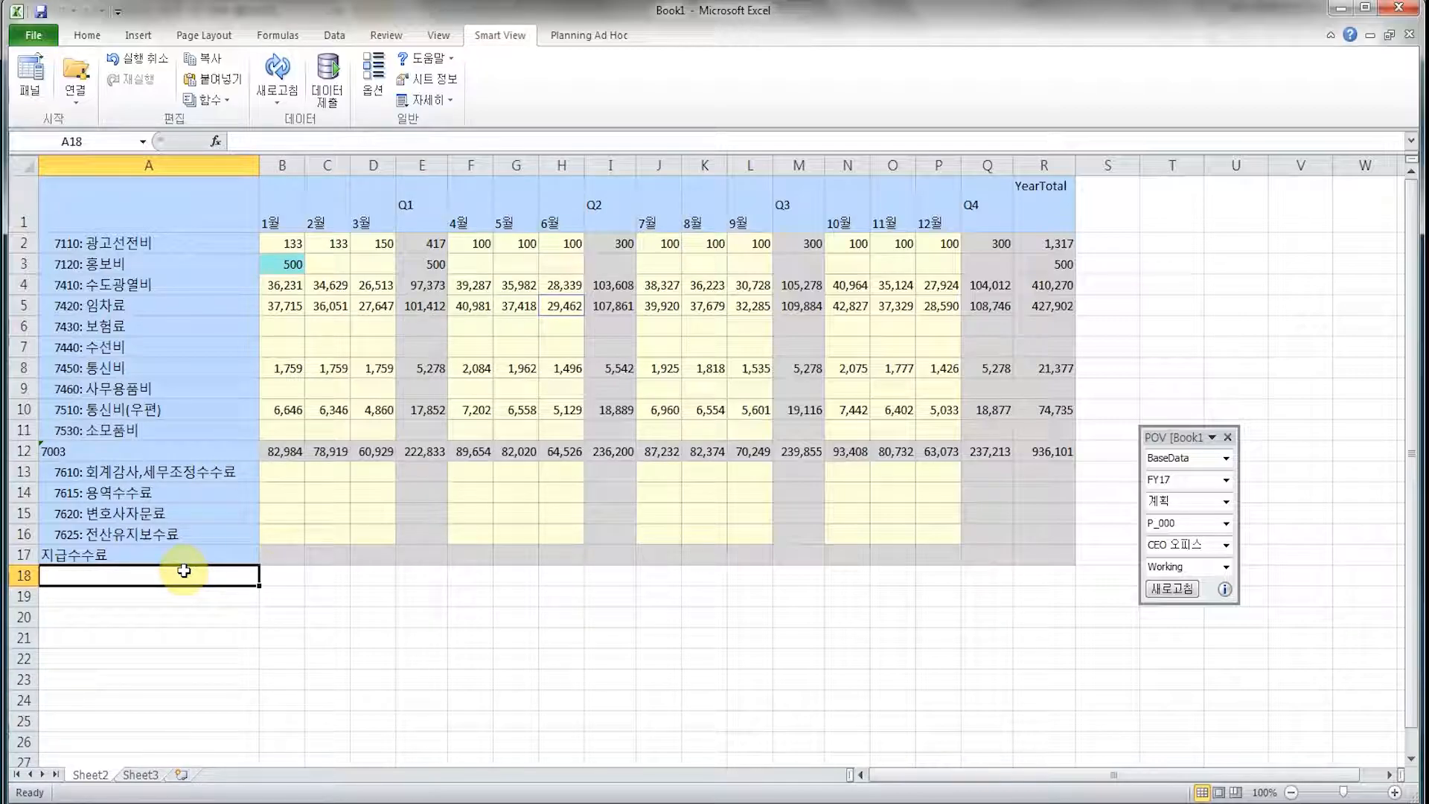
text(광)
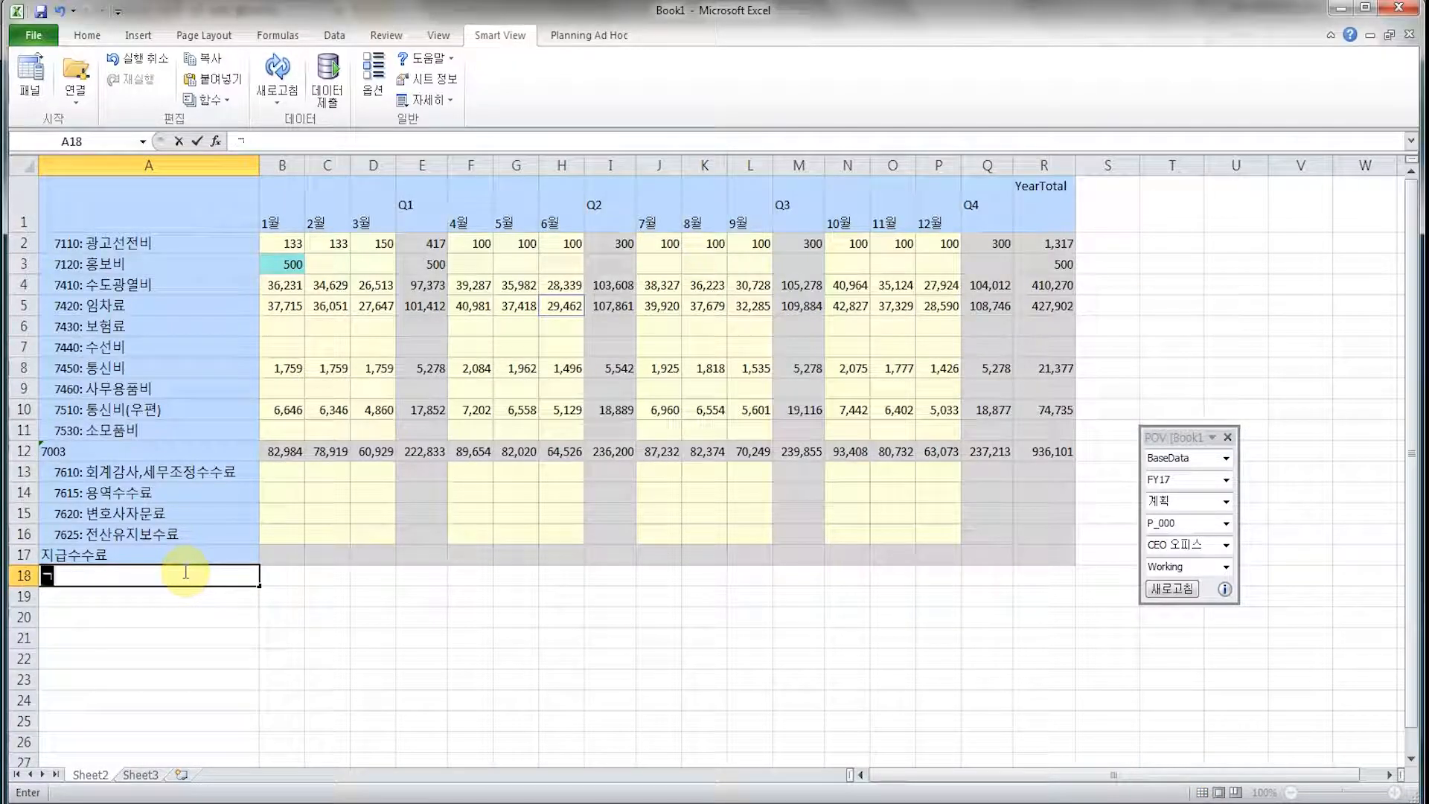
text(고비비중)
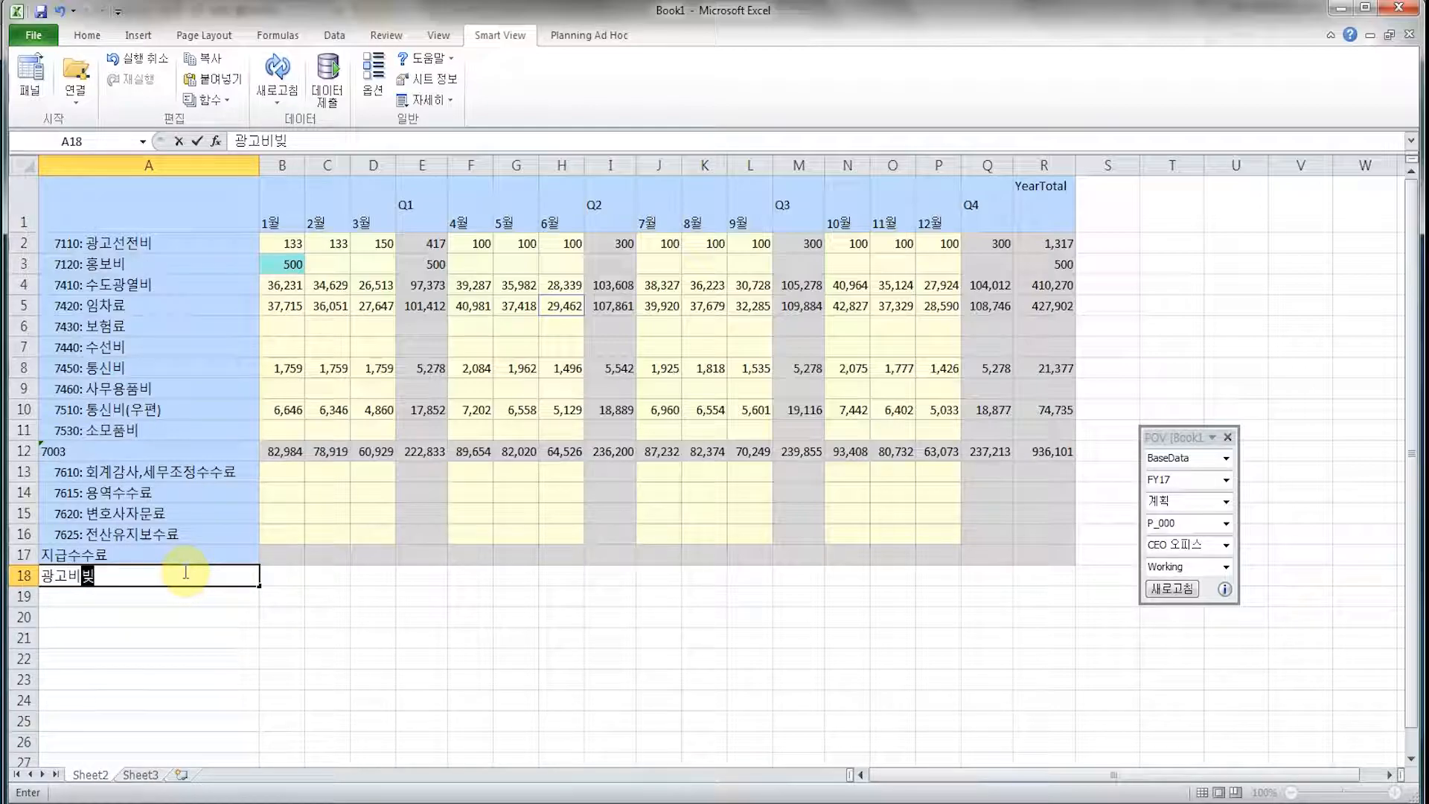
text((5)
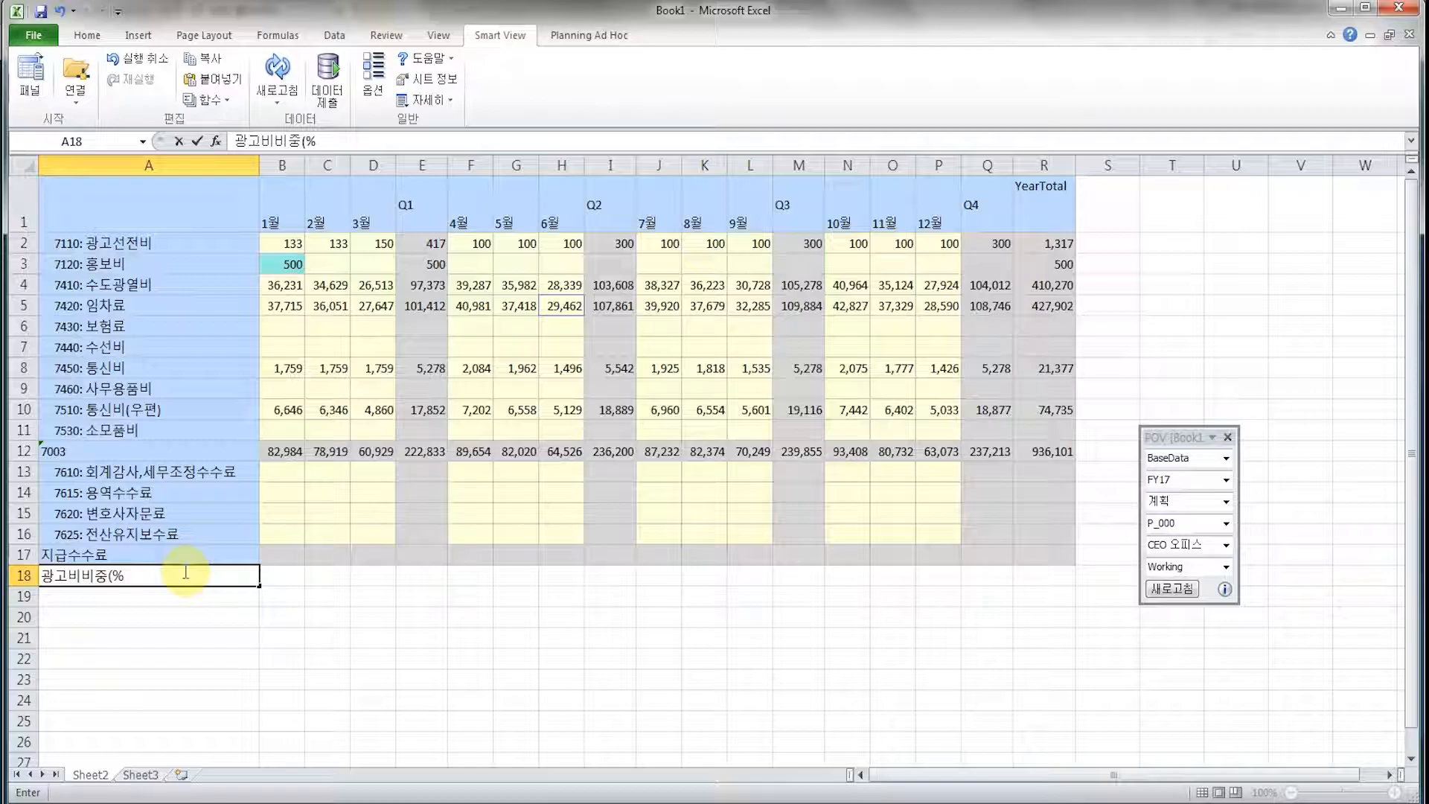
text())
key(Tab)
Enter the formula =B2/B12*100 in cell B18 to calculate the advertising expense share for 1월
text(=)
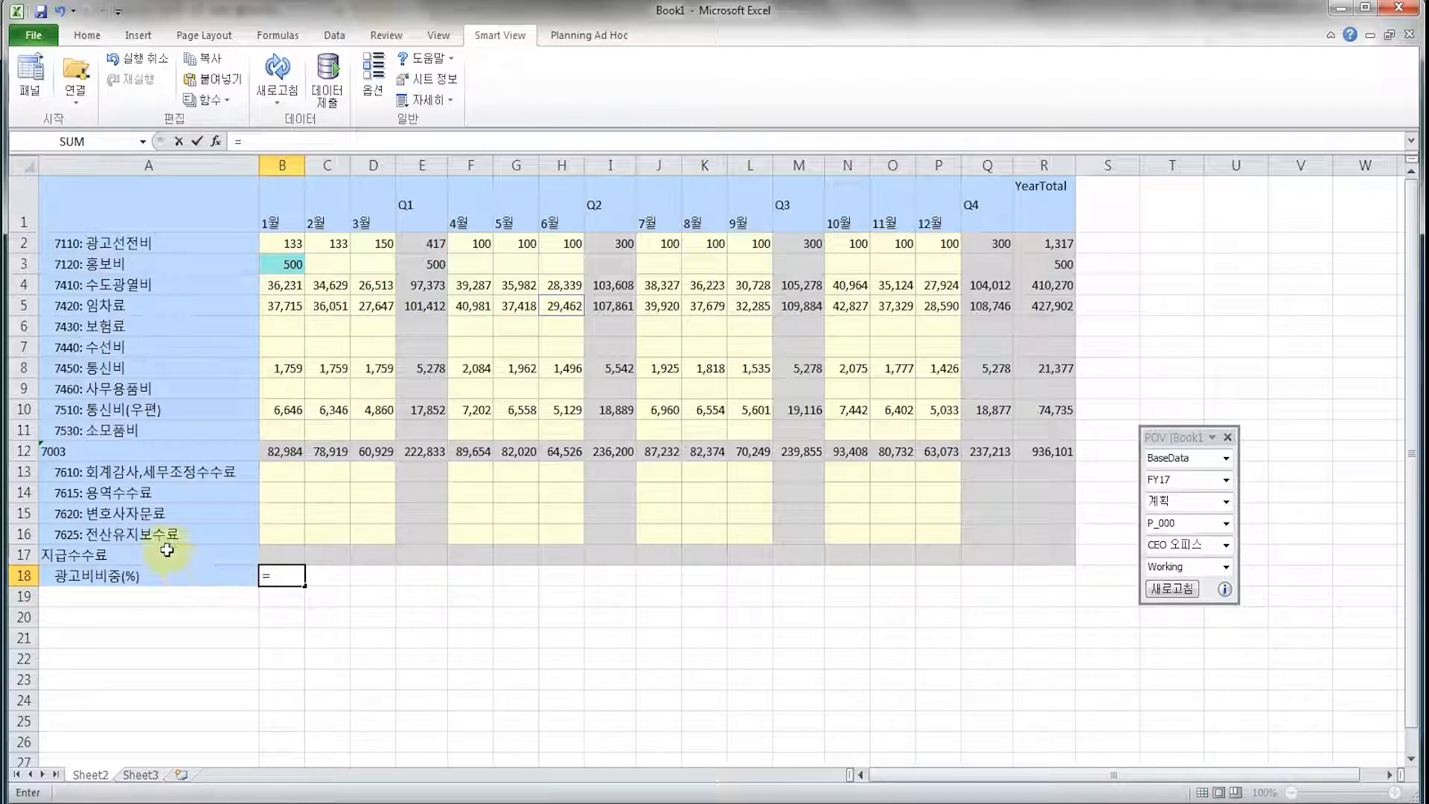
click(287, 245)
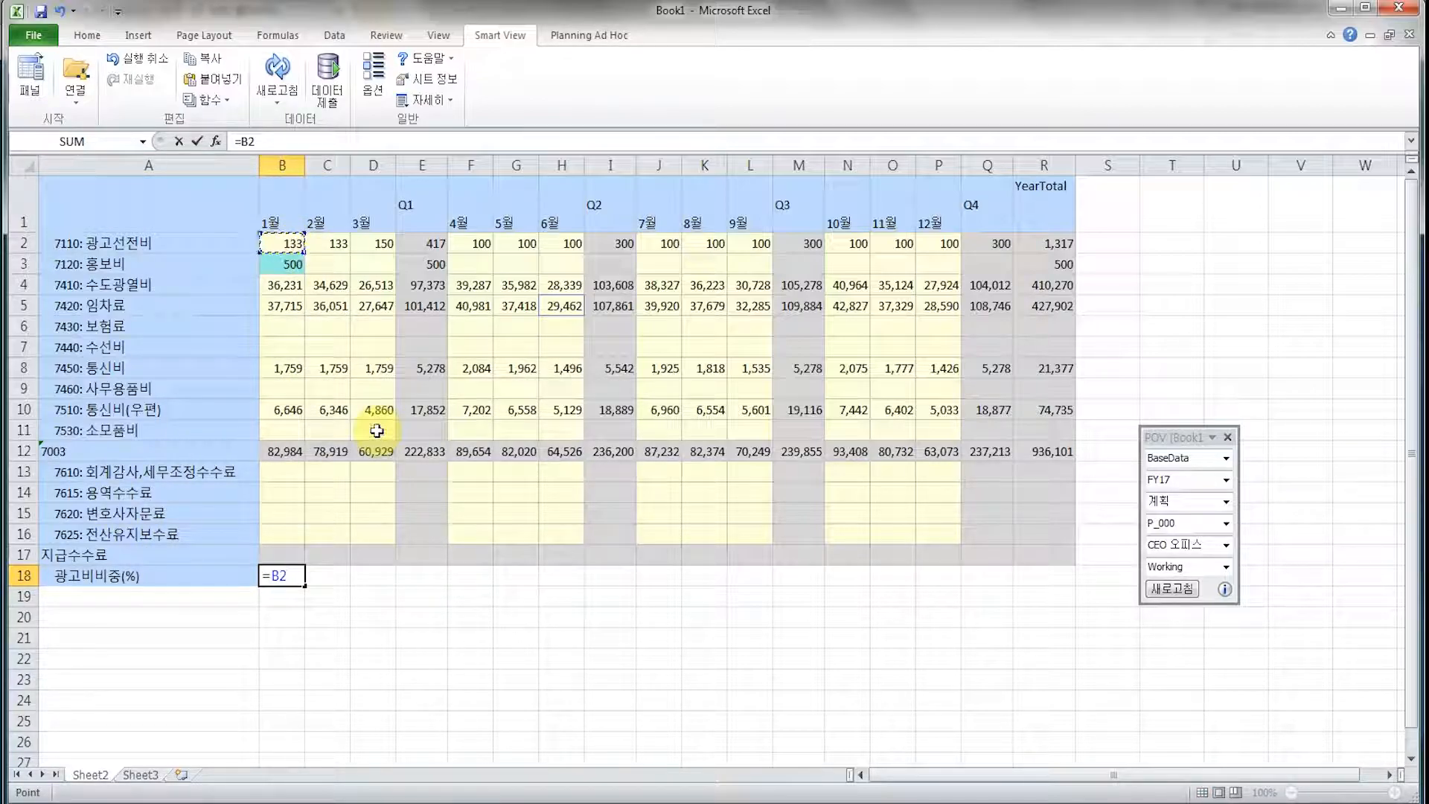
text(/)
click(281, 451)
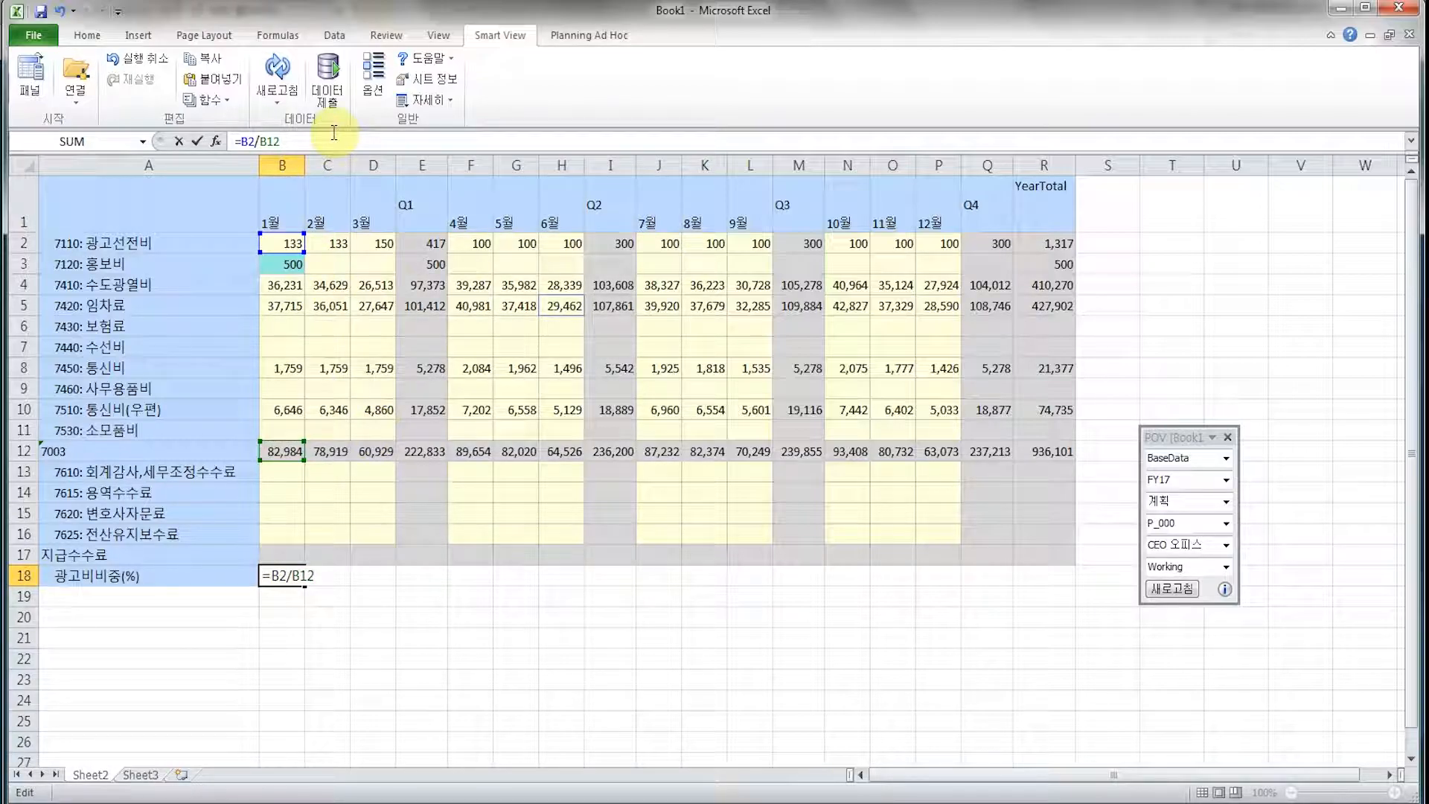
text(*100)
key(Tab)
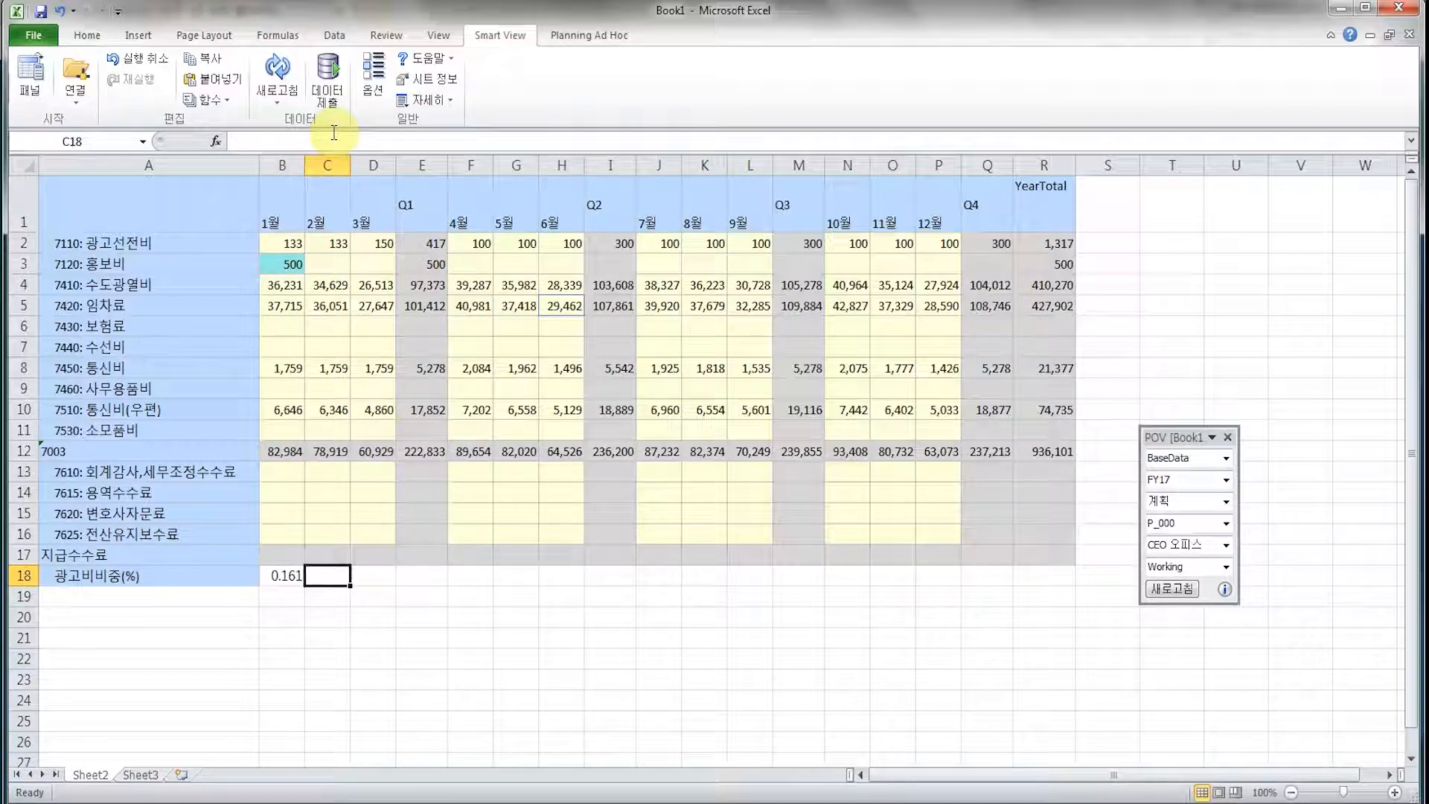
Format cell B18 as Percentage with 2 decimal places
click(293, 576)
right_click(298, 578)
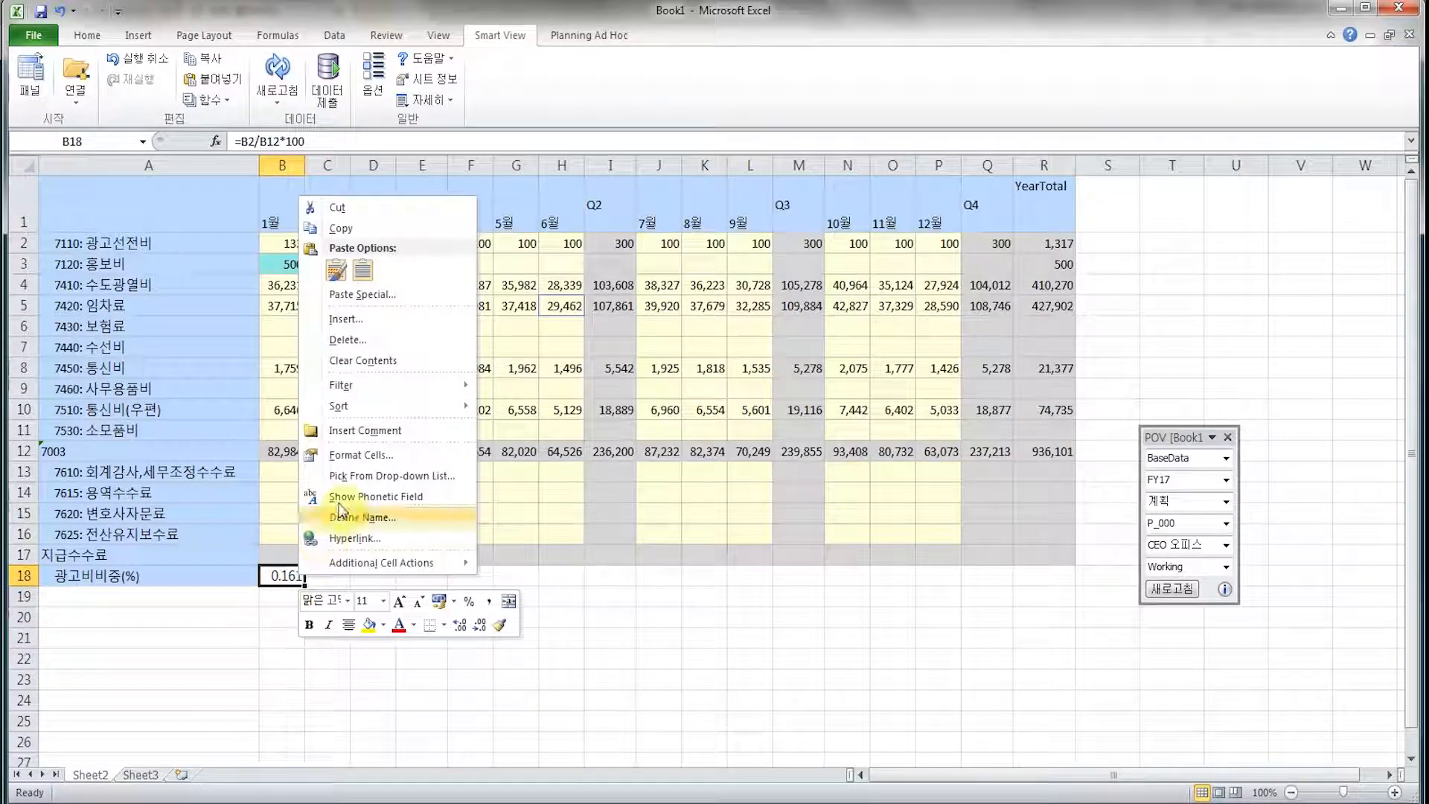
click(376, 455)
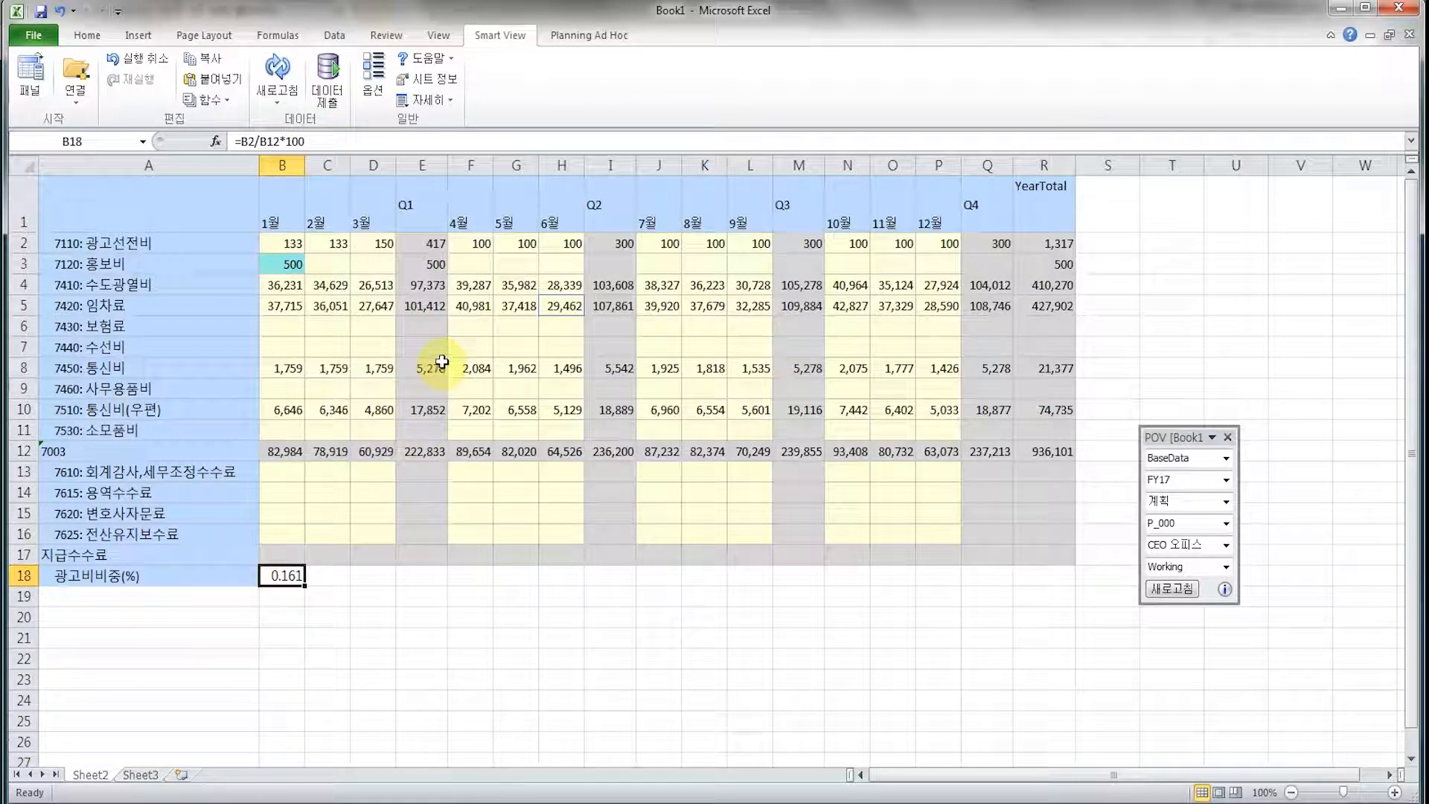
click(216, 381)
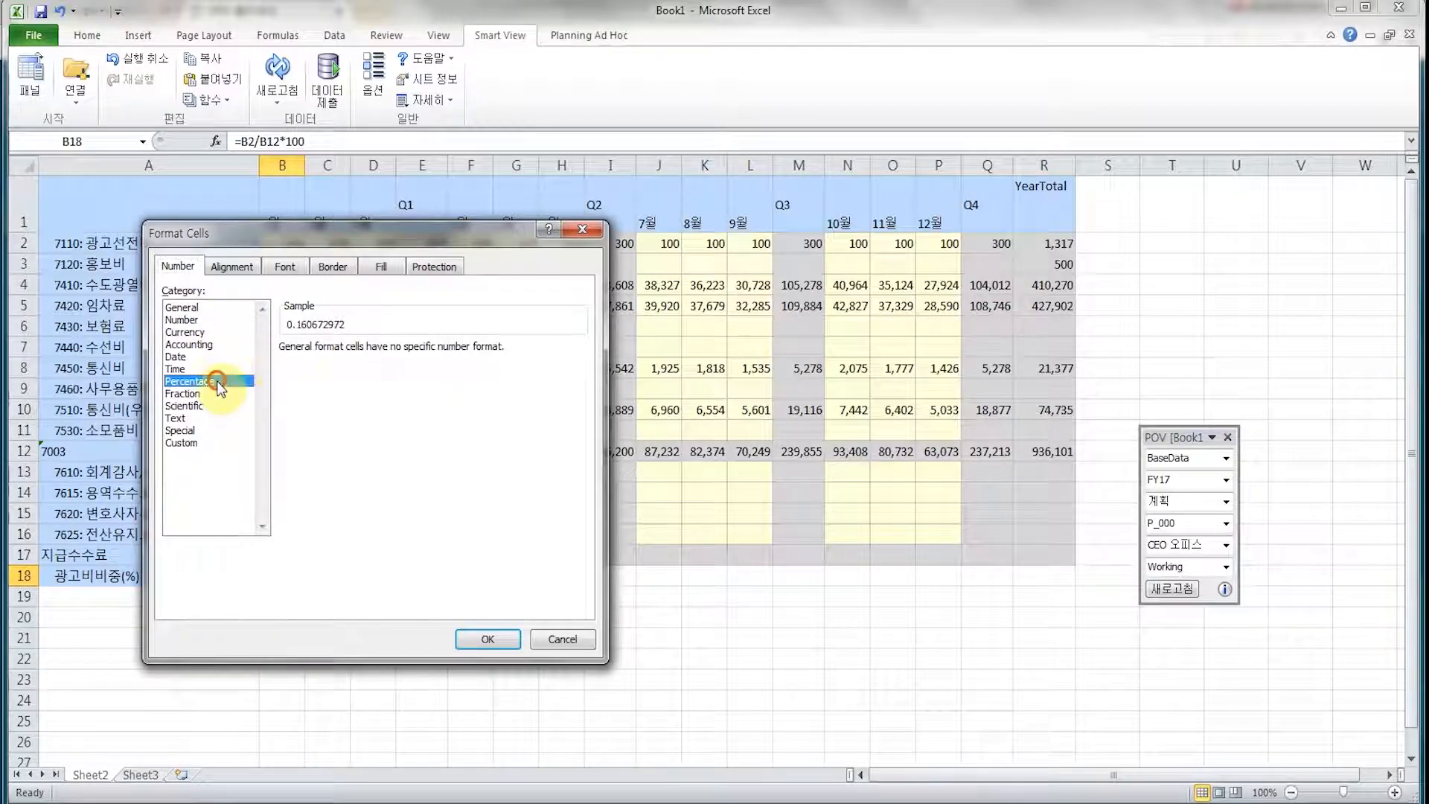
click(369, 348)
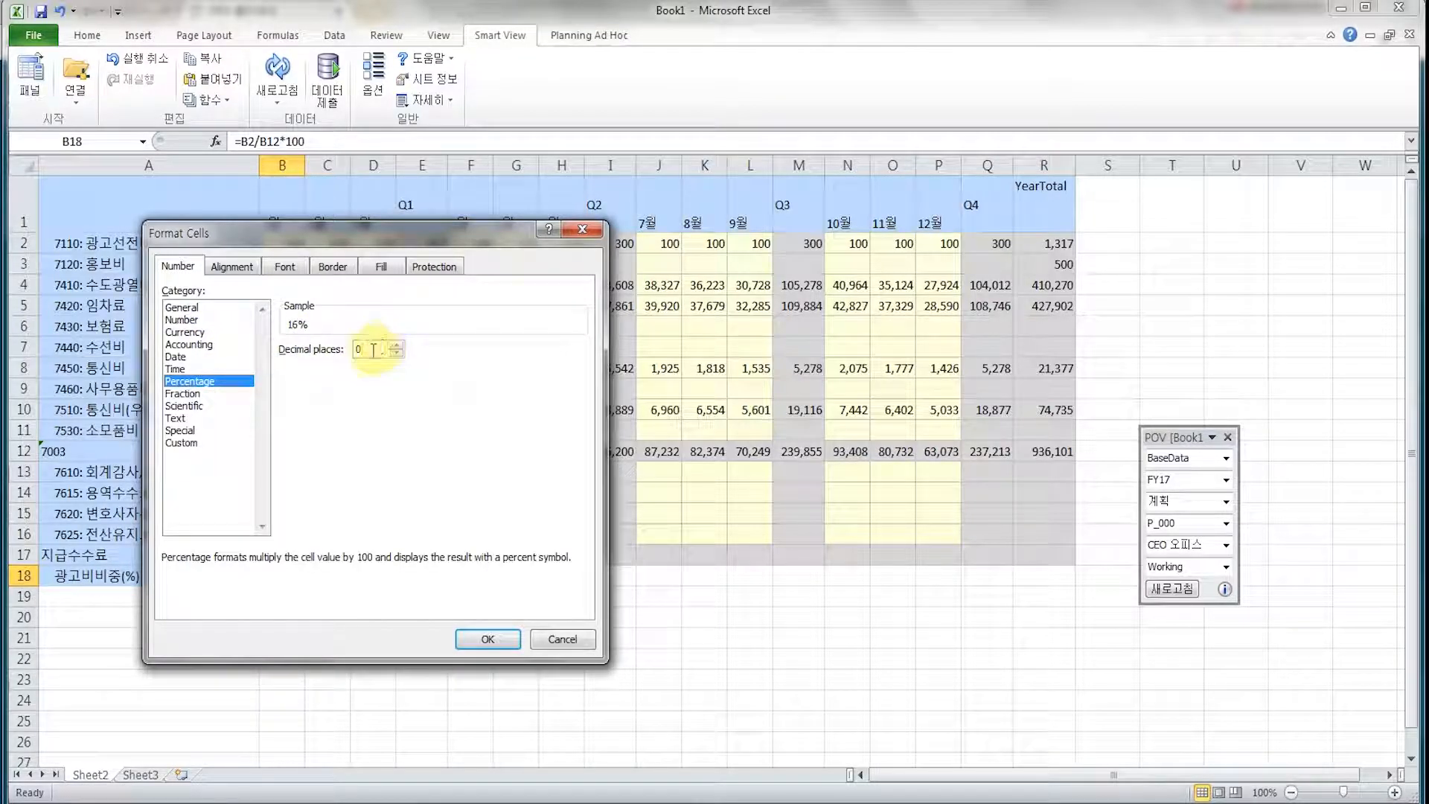
click(485, 639)
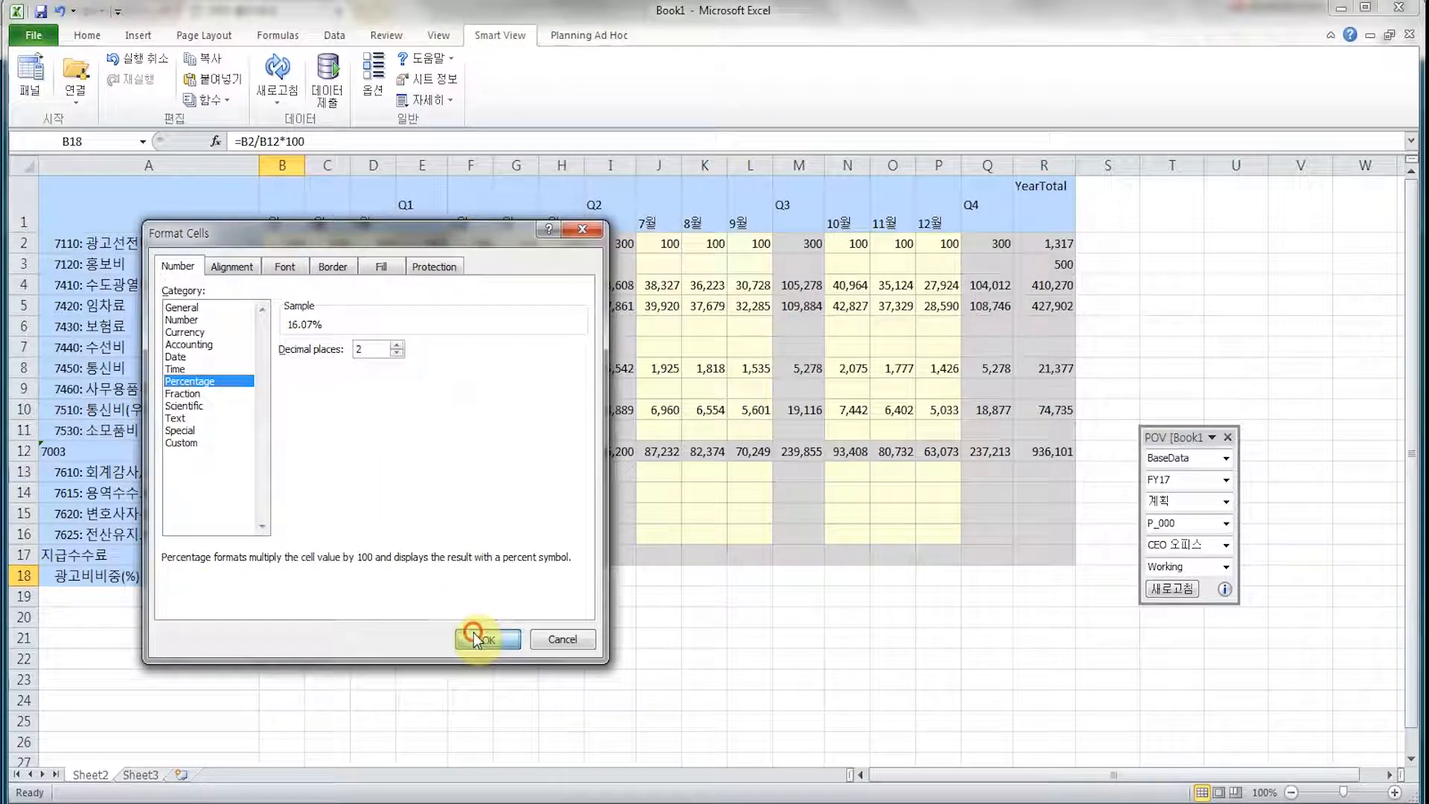
Fill the B18 formula across row 18 through column R and set the row's font size to 9
drag(301, 580, 1054, 590)
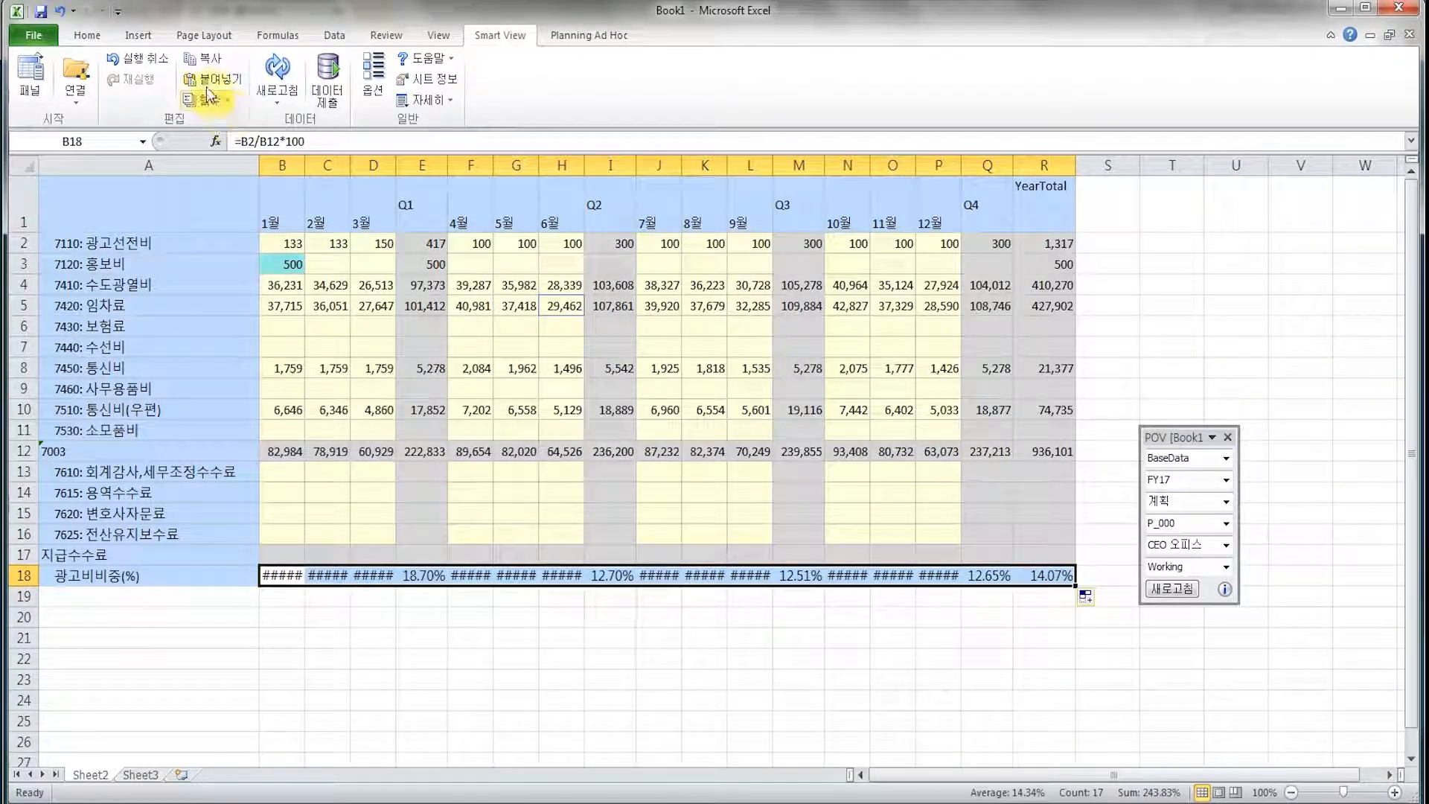
click(87, 35)
click(297, 66)
text(9)
key(Return)
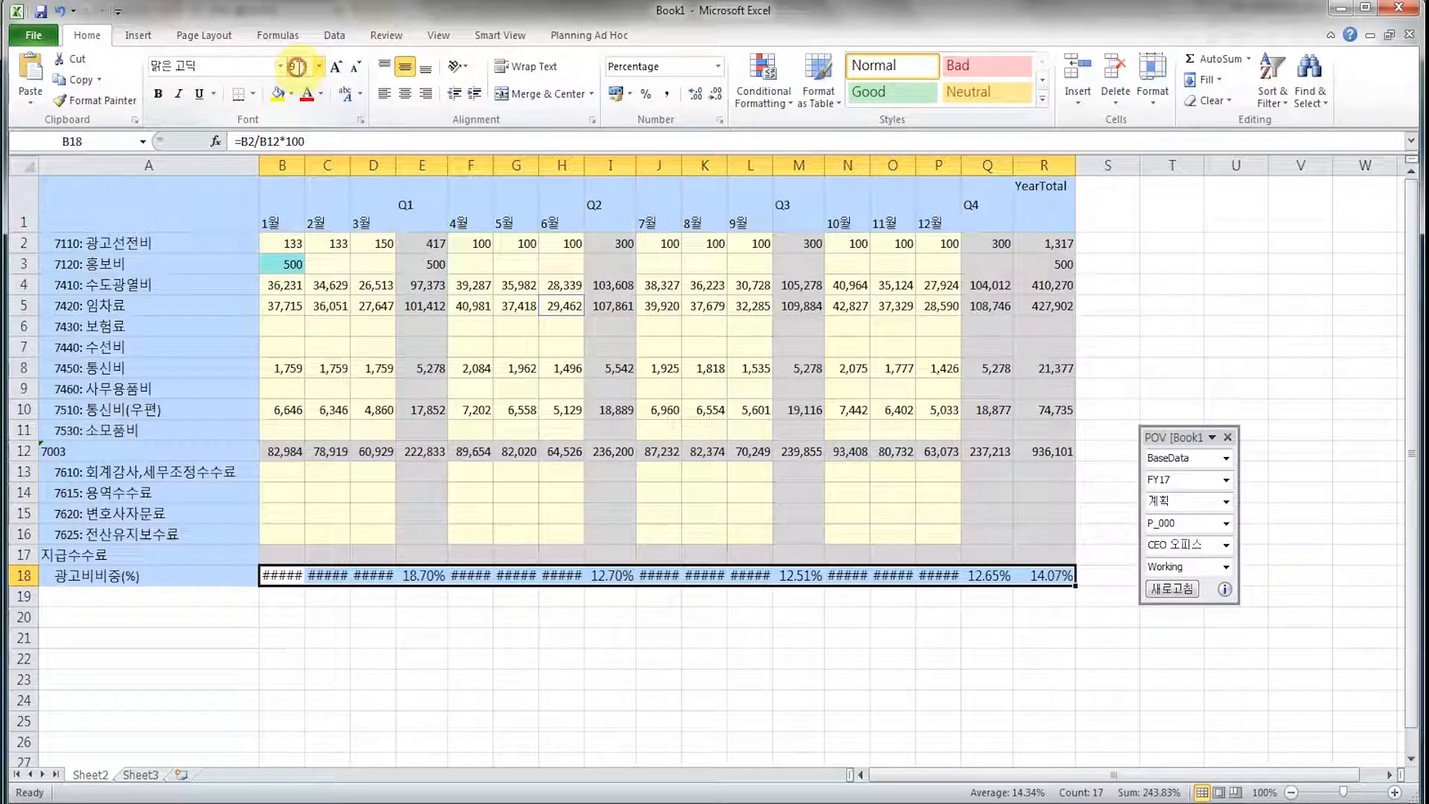
key(Return)
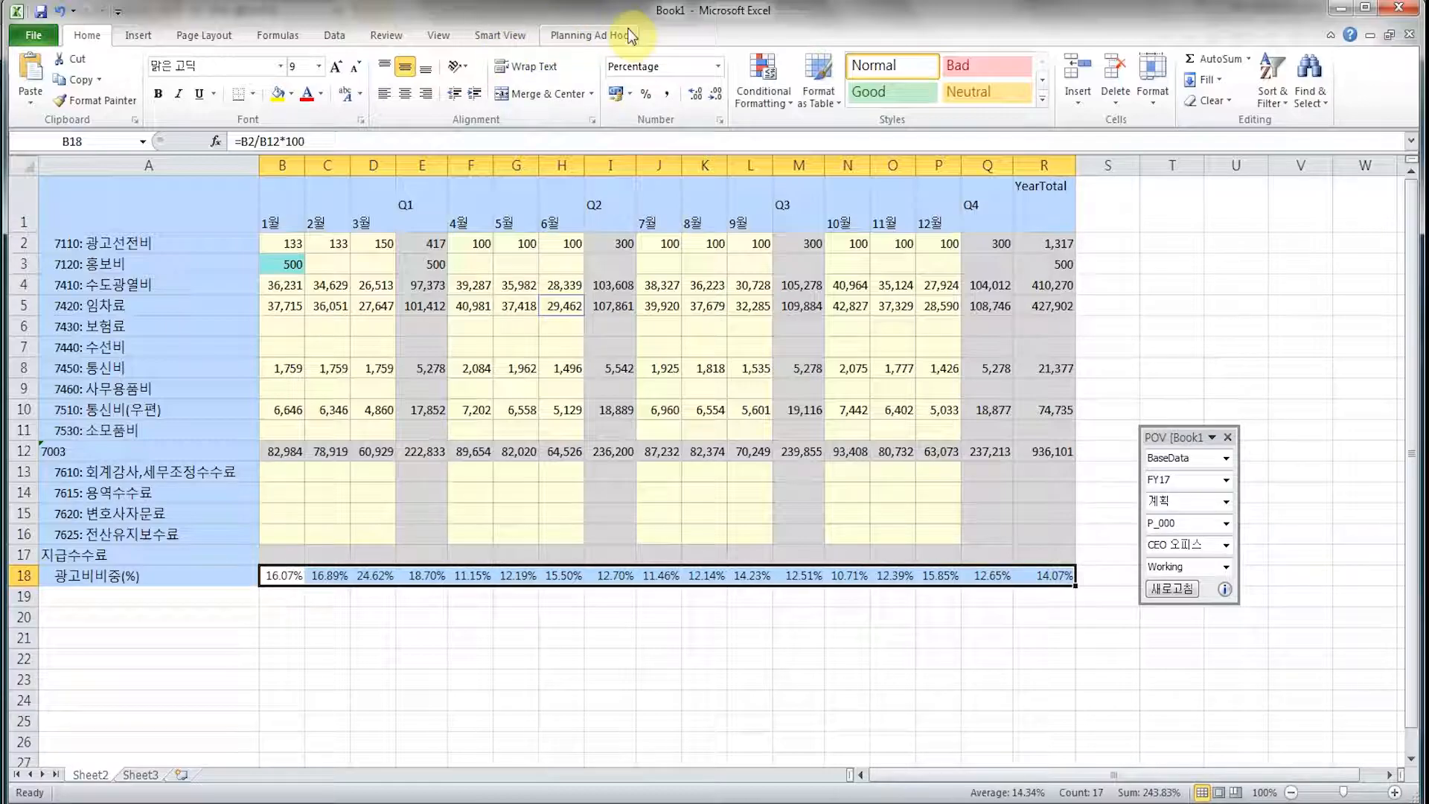
Start saving the grid as a smart form named 광고비_비중_추가 in the /Forms/Plan folder
click(600, 37)
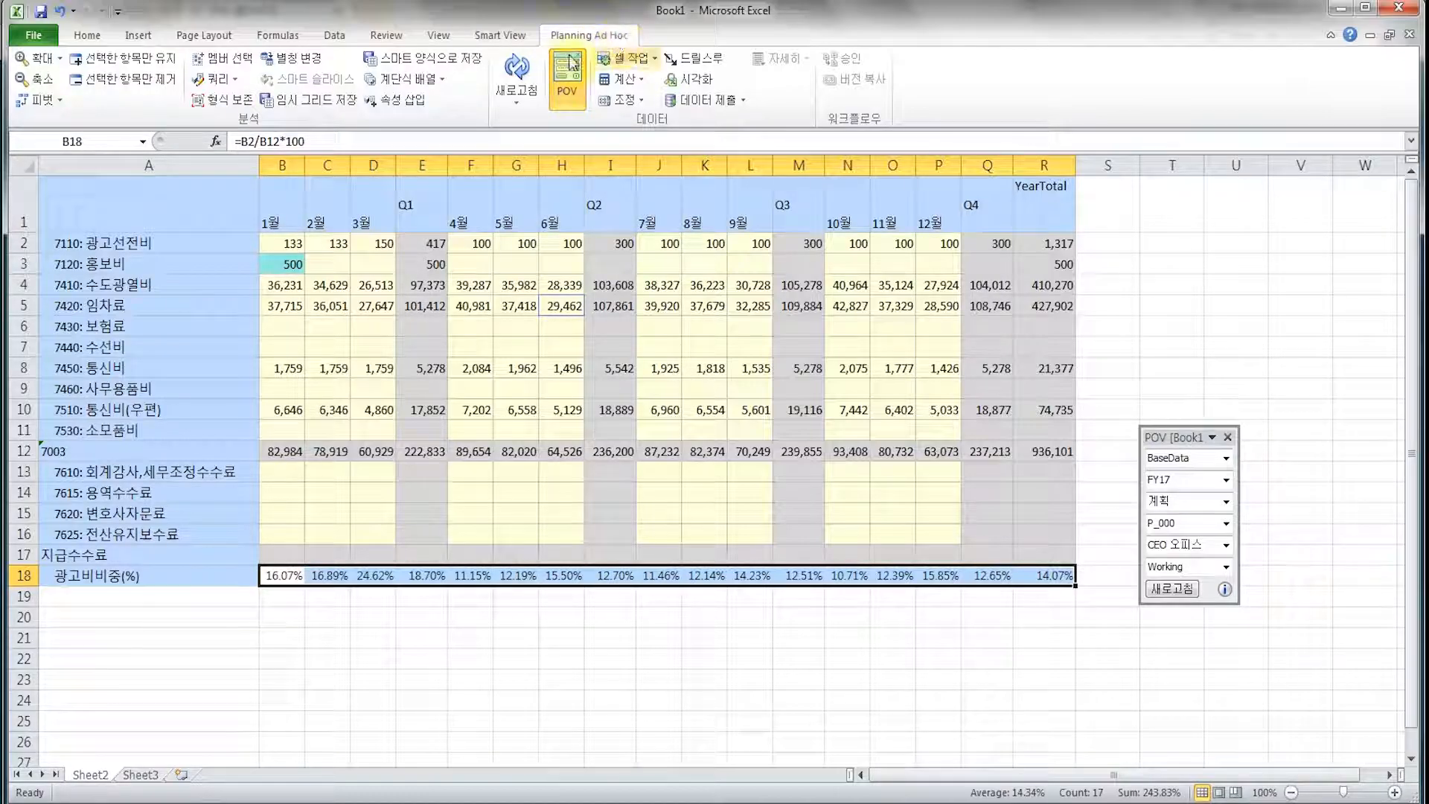
click(426, 60)
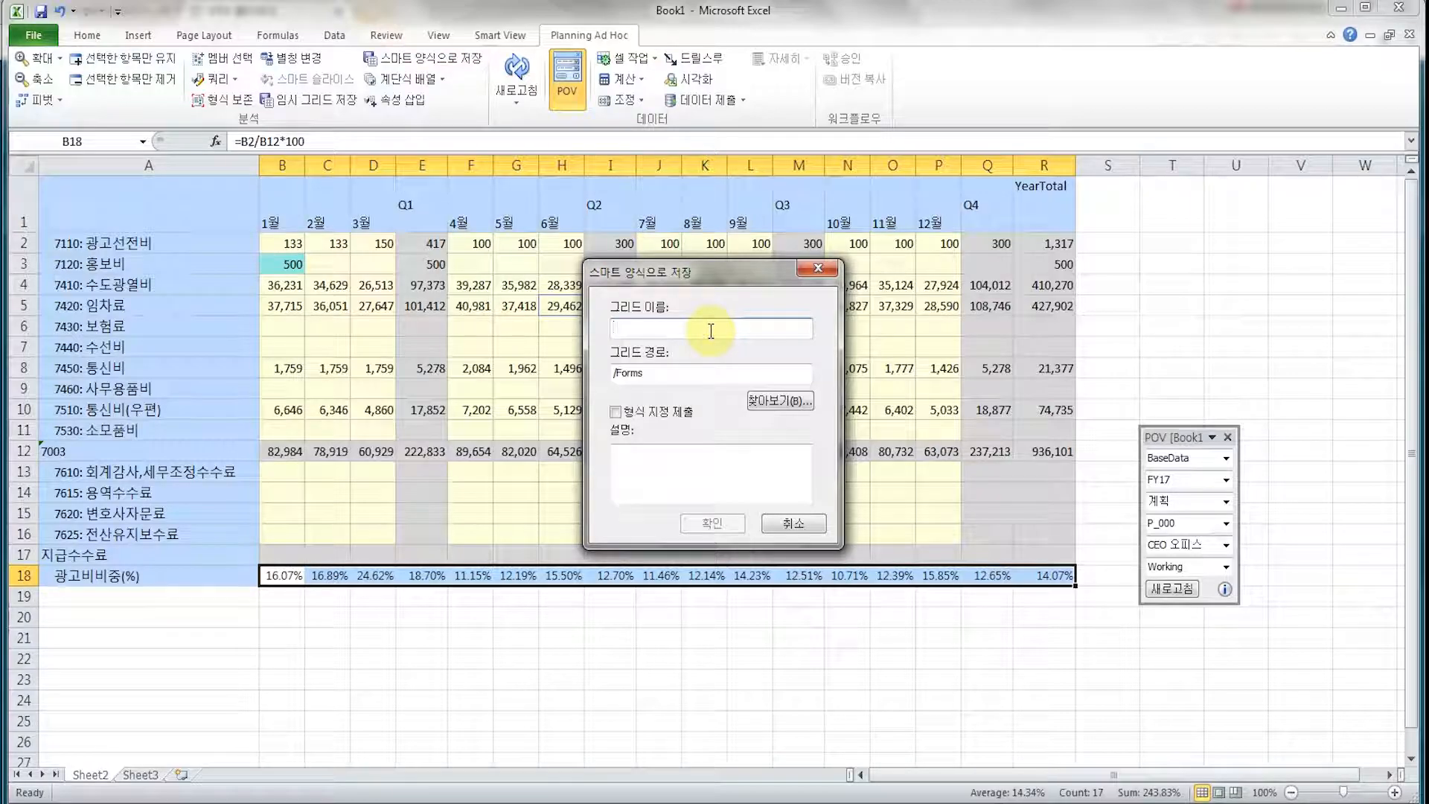
text(광고비)
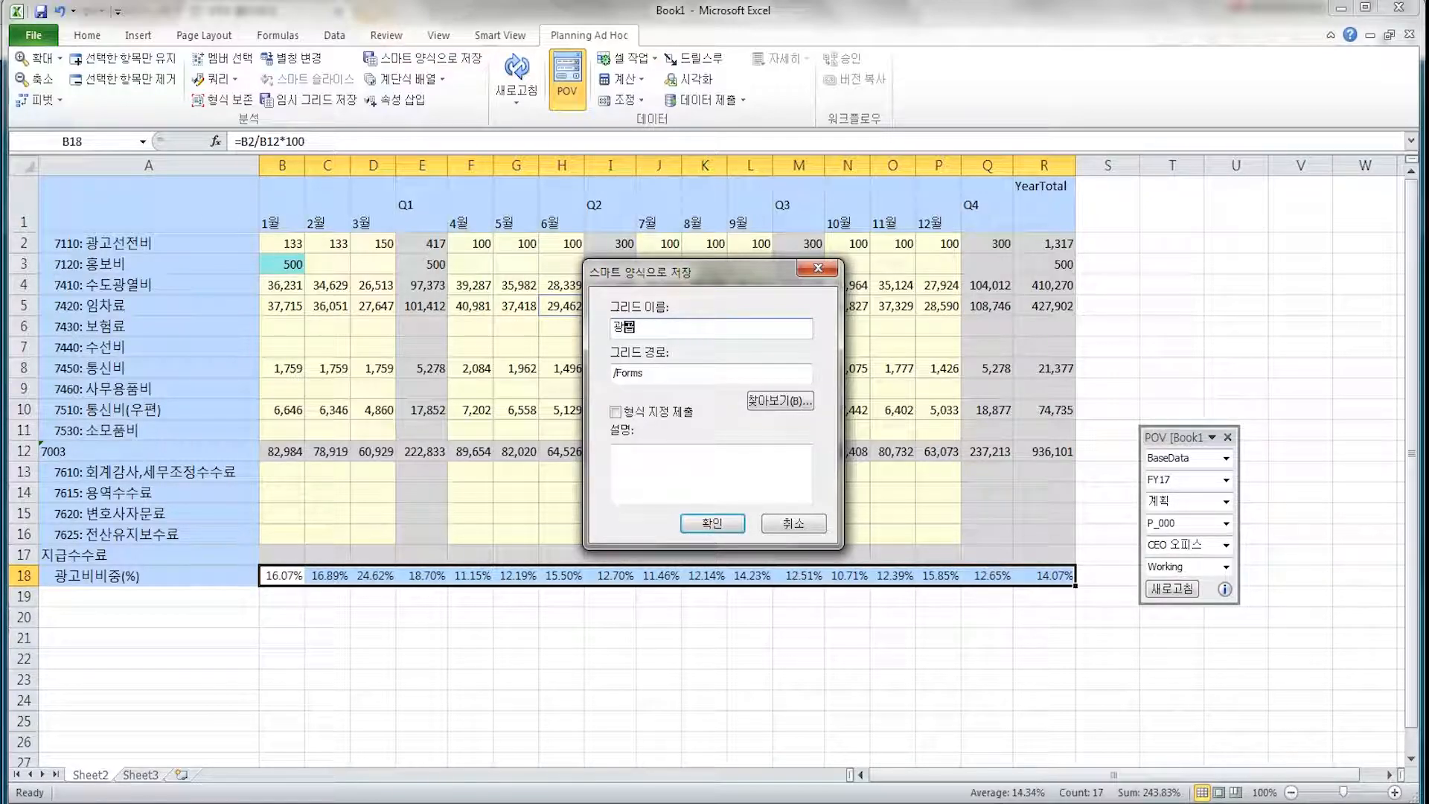
text(_비주_추가)
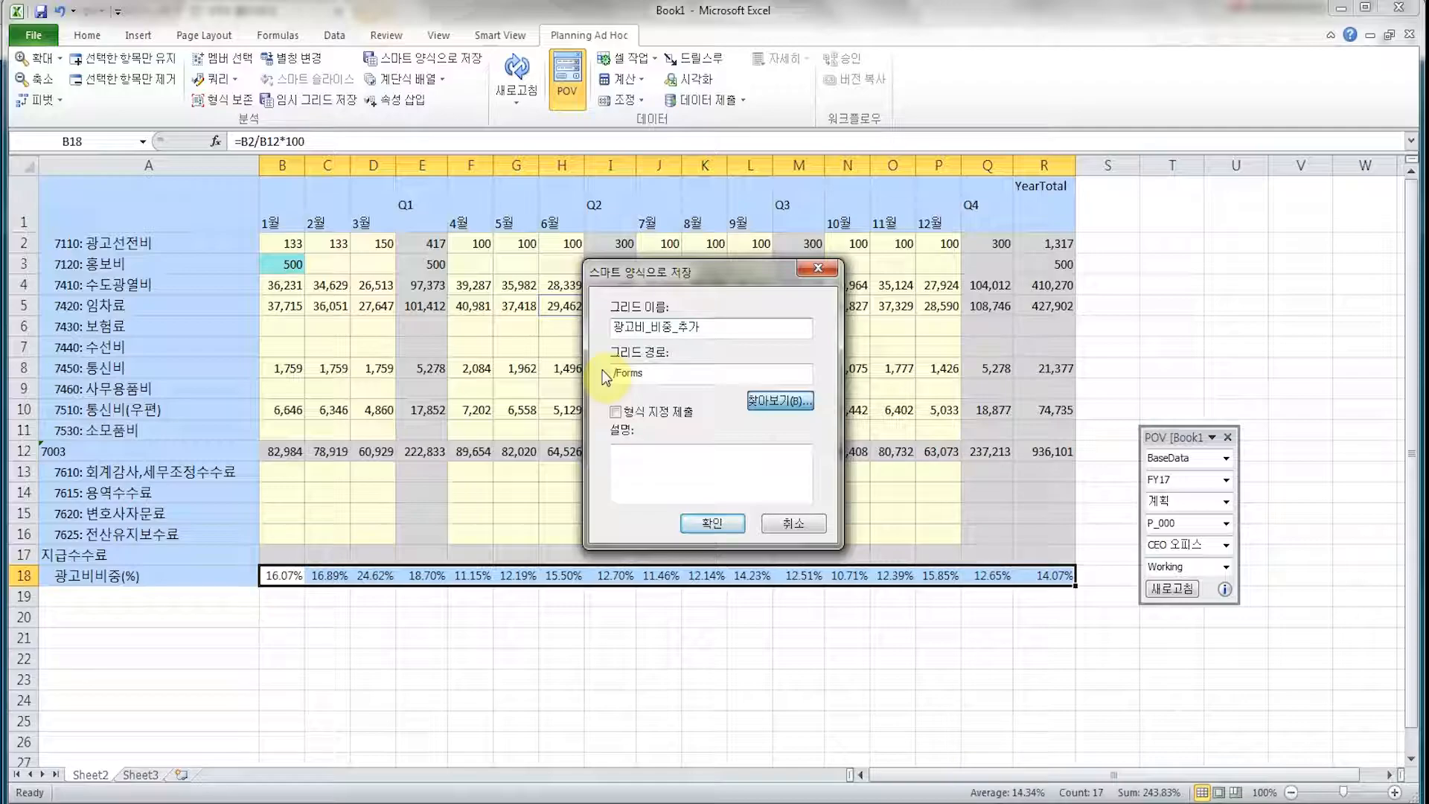
click(780, 400)
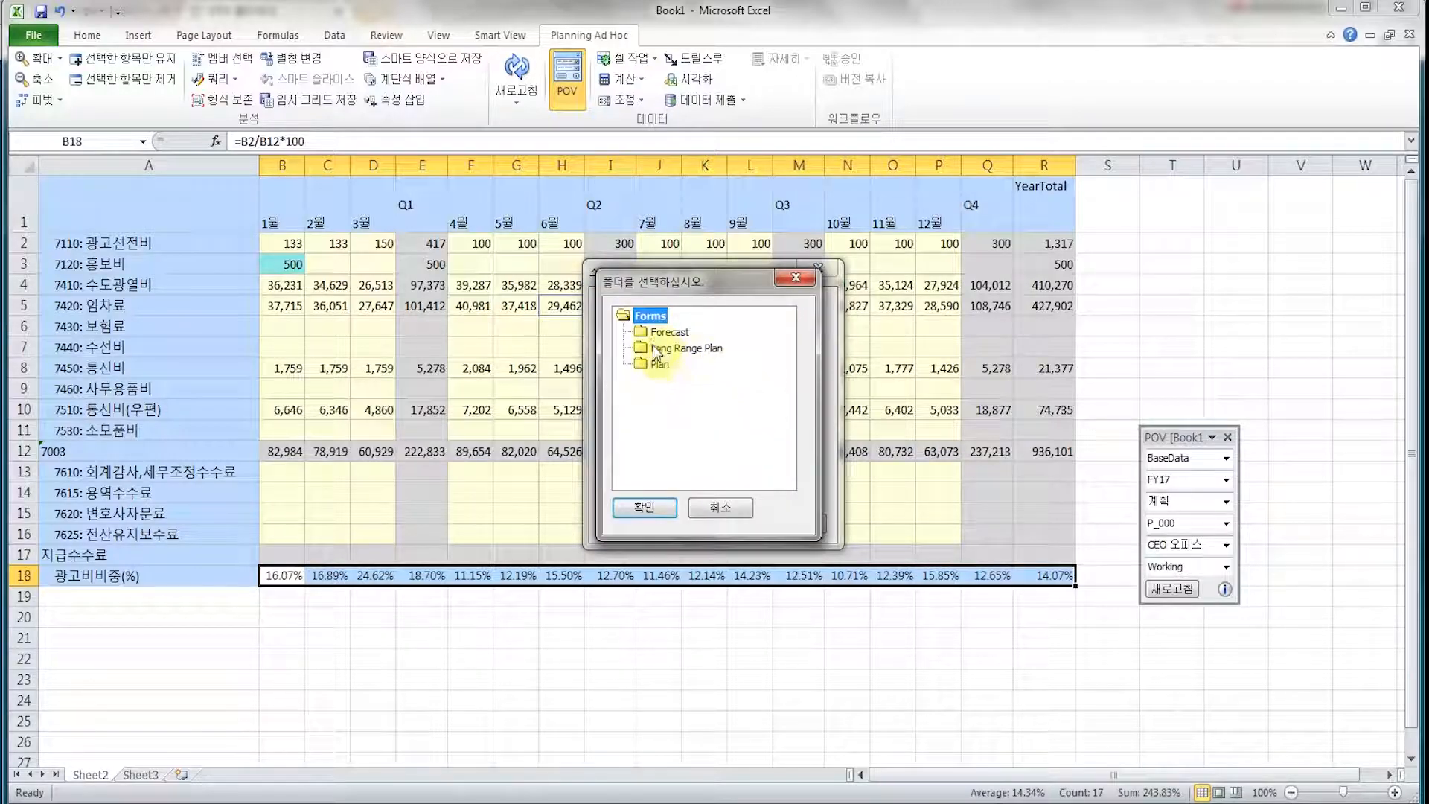
click(660, 364)
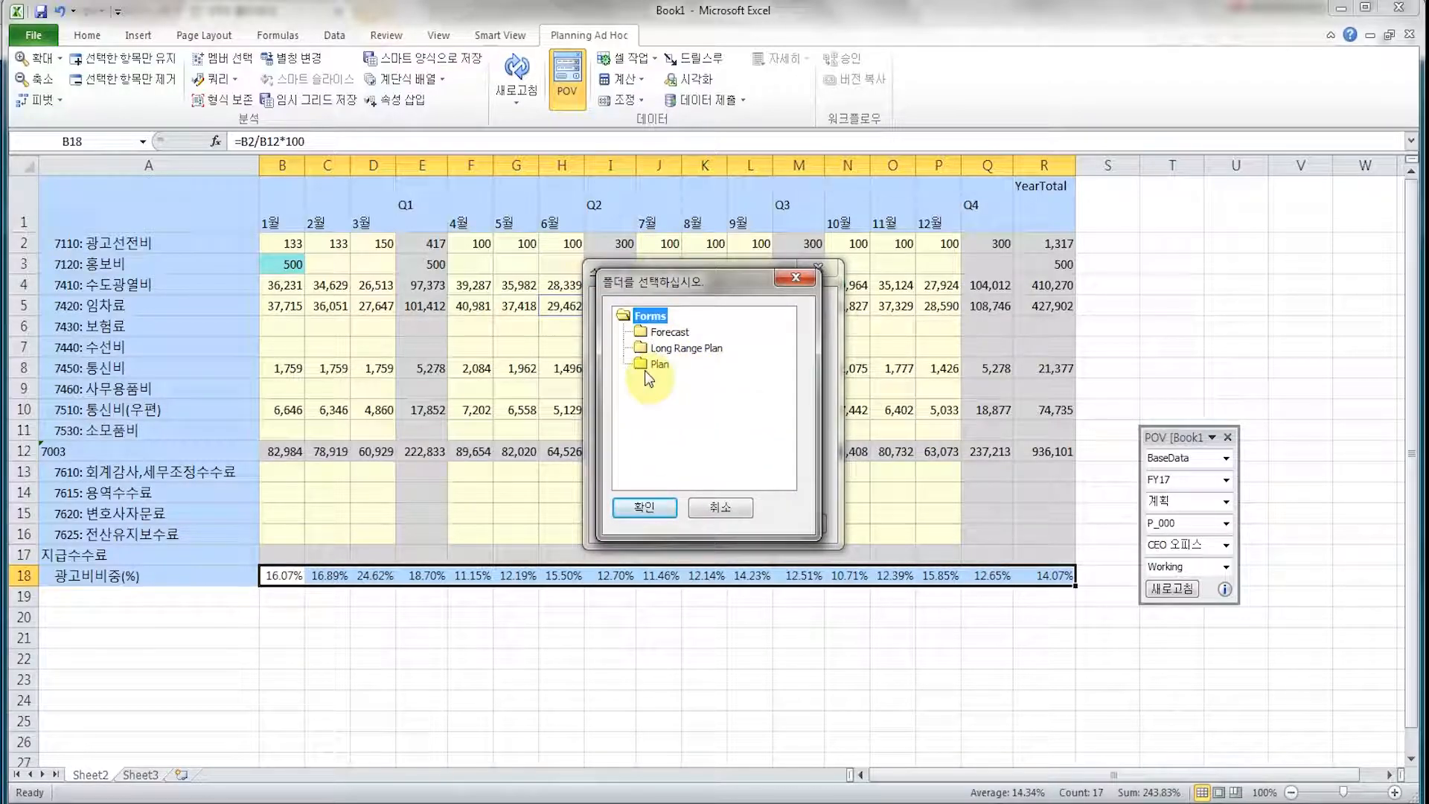
click(638, 511)
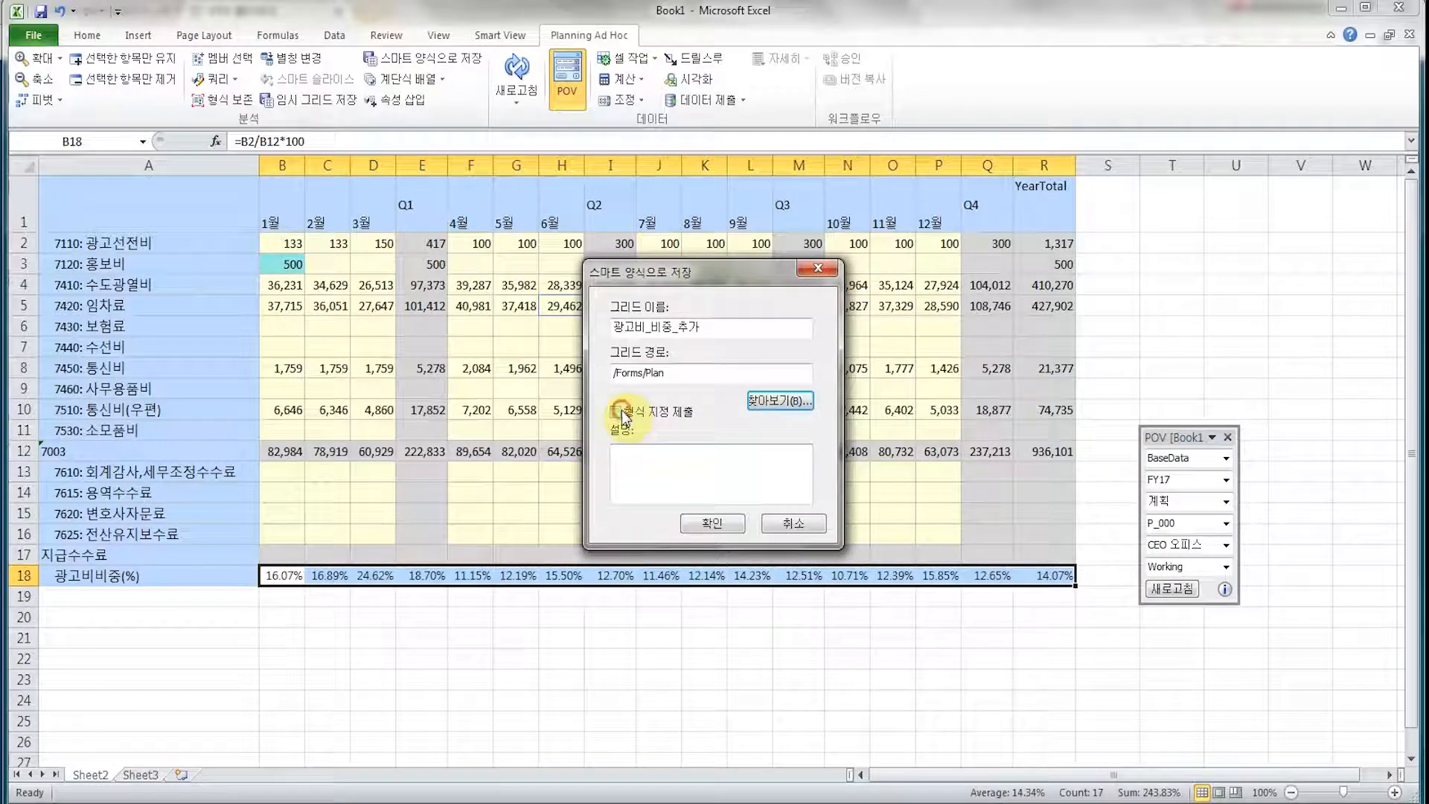
Include the formatting in the smart form submission, enter the description 광고비 비중을 추가했음, and save the form
click(654, 461)
text(광)
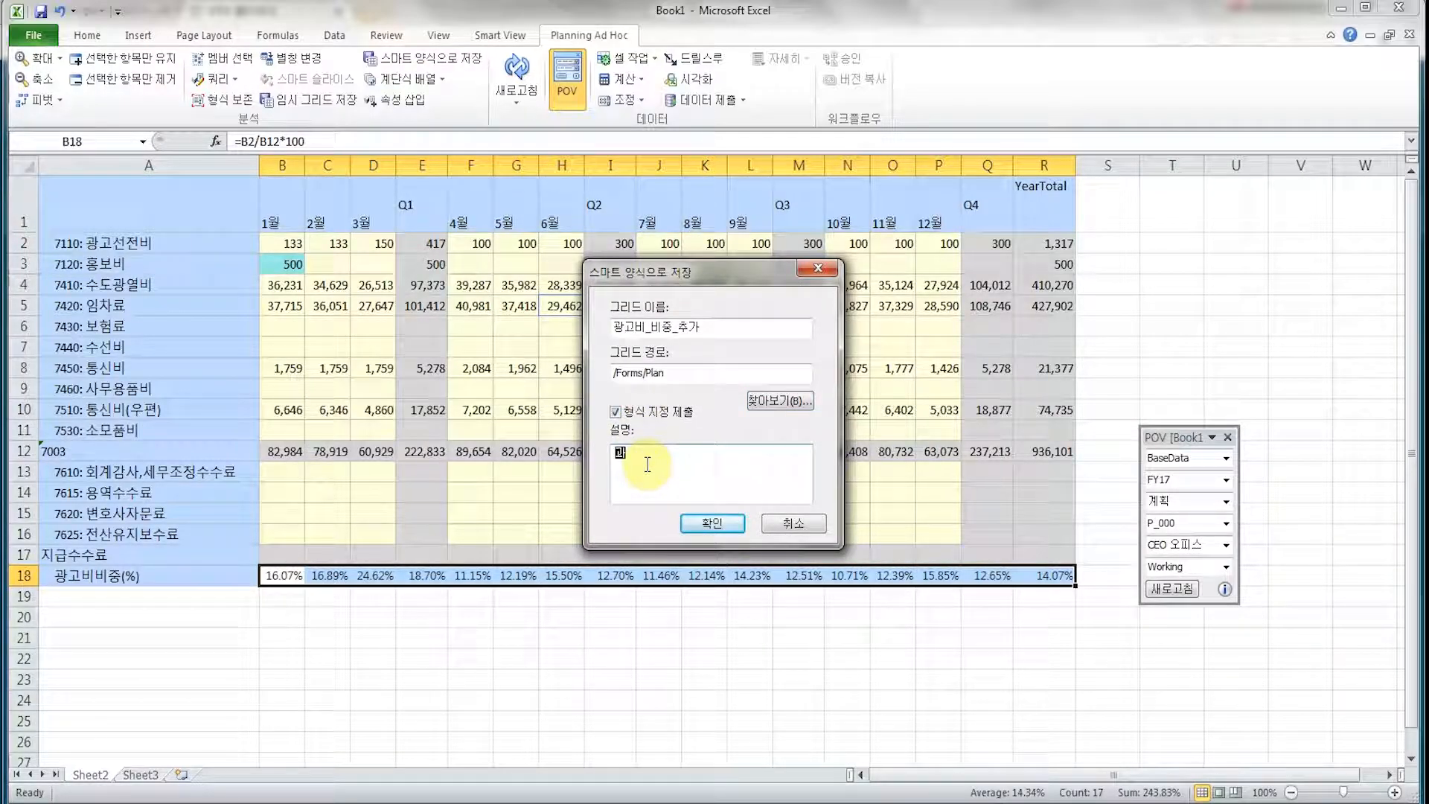
text(고비 비주ㅇ을 추가했으)
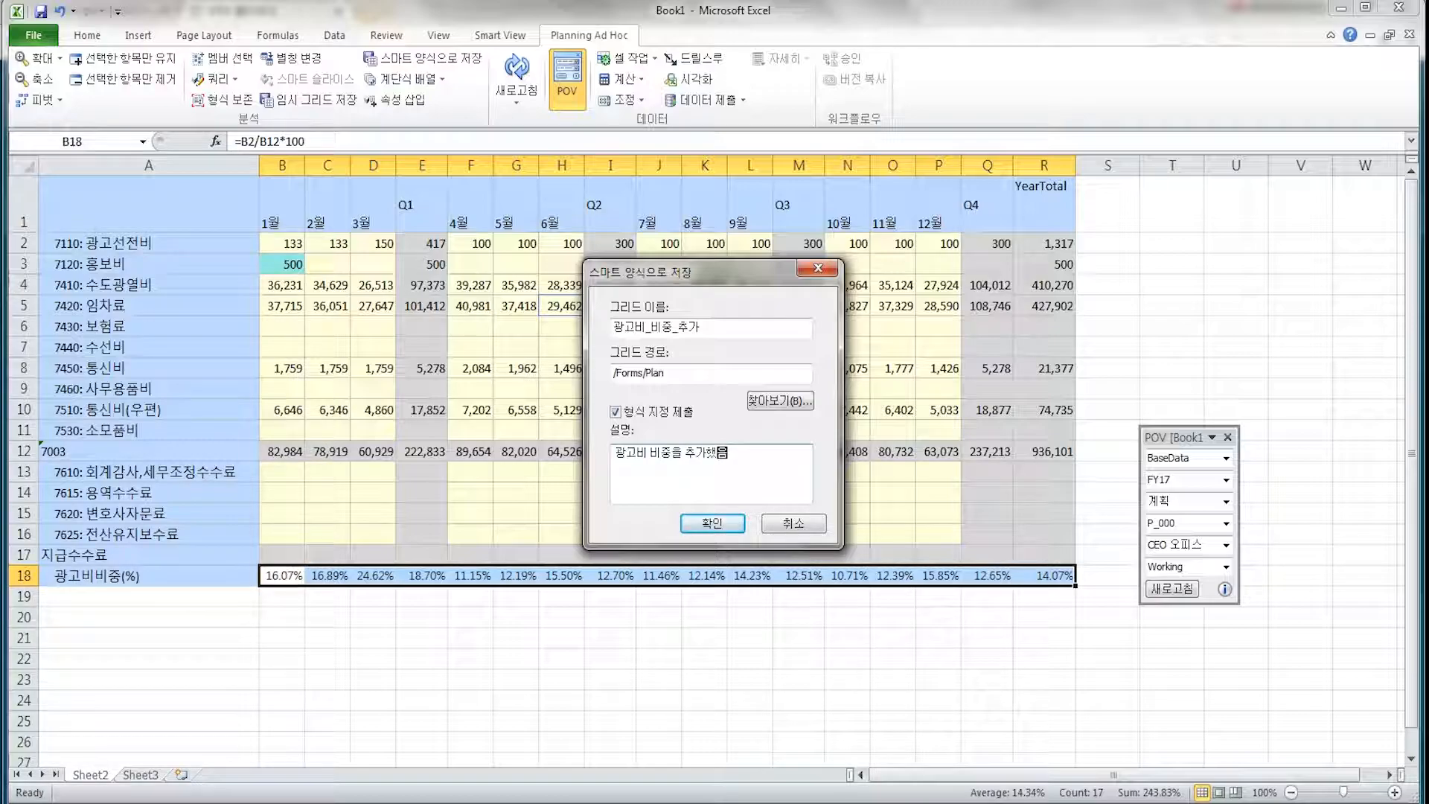
click(719, 524)
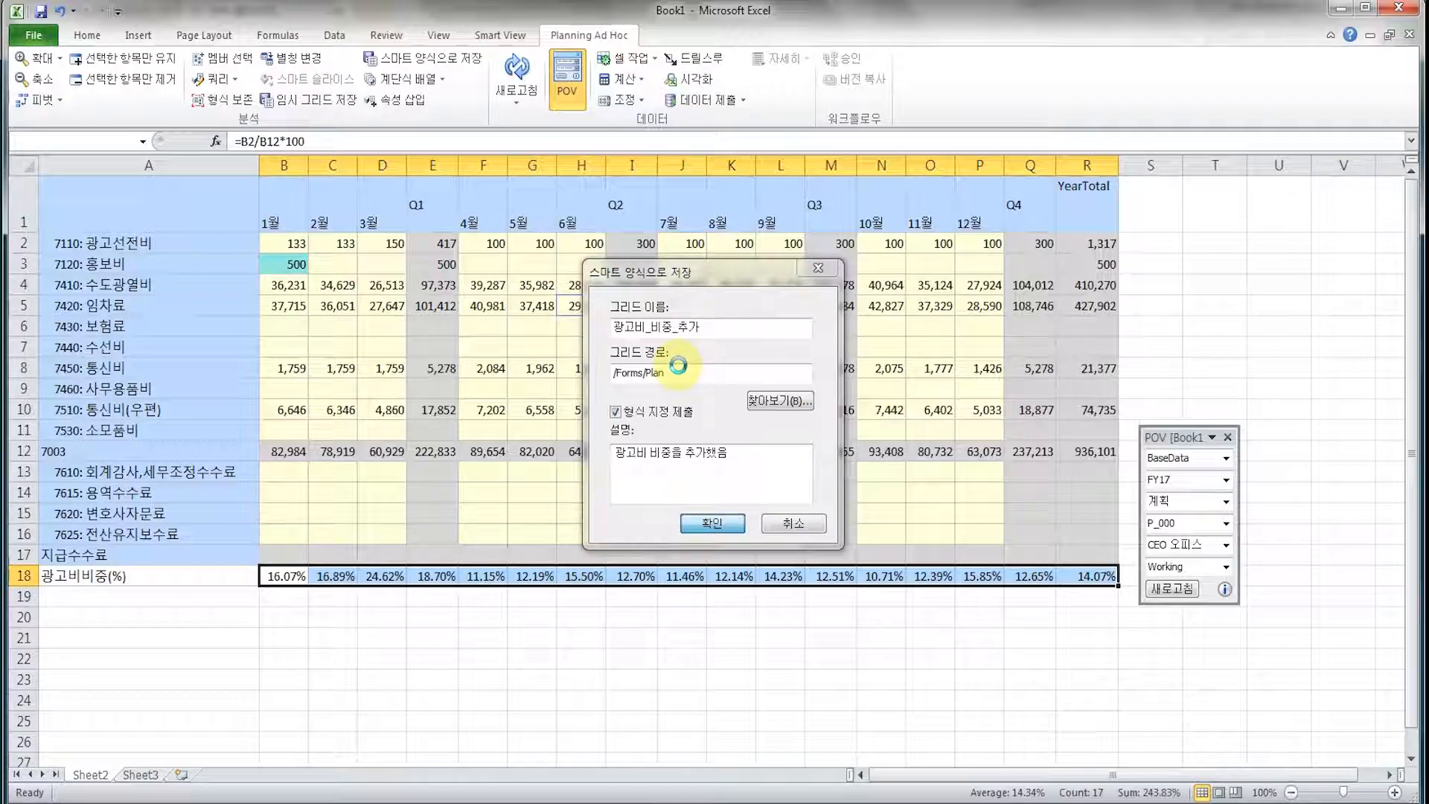
In Planning and Budgeting Cloud in the browser, open the 광고비_비중_추가 form from the Plan folder of the 데이터 입력 area
mouse_move(242, 803)
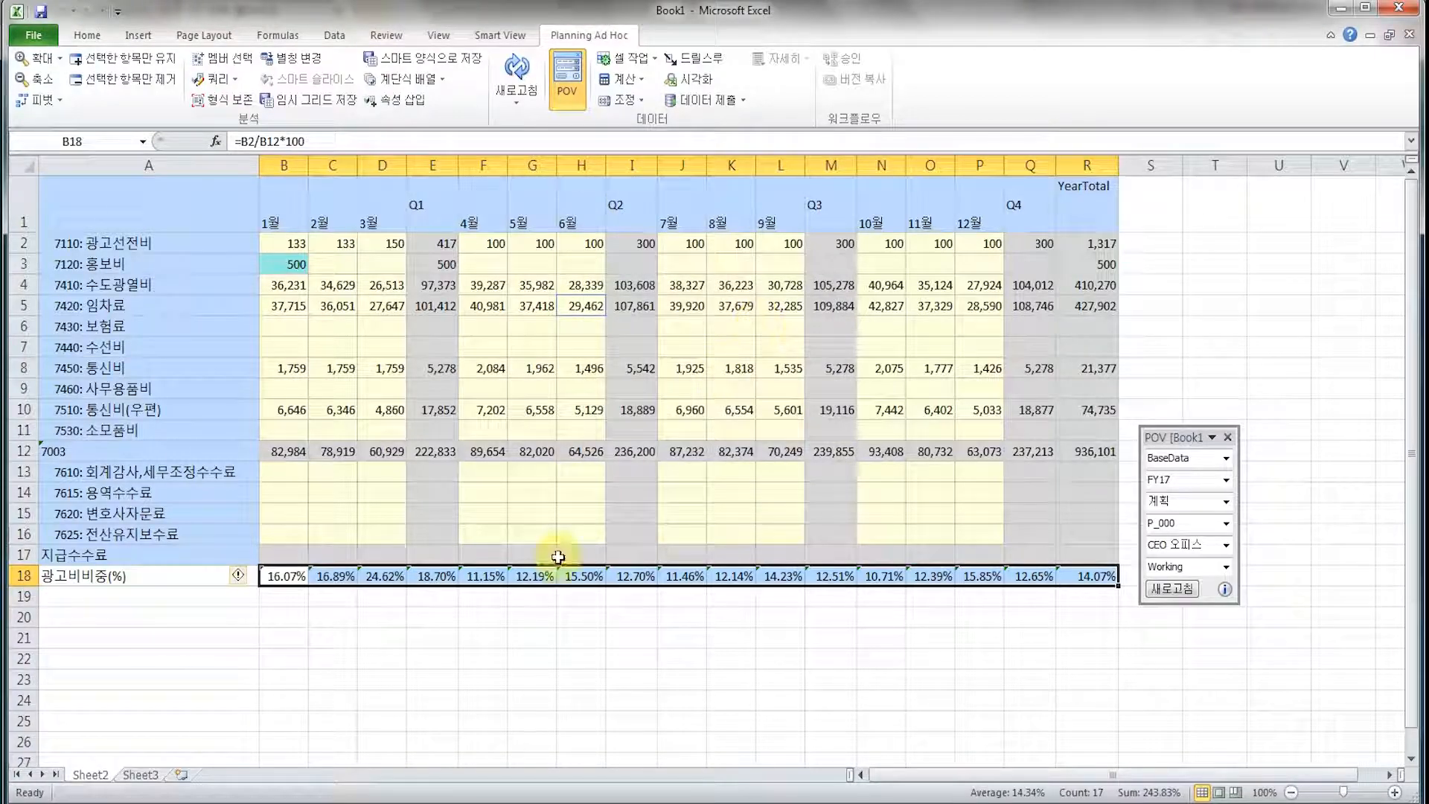
click(253, 803)
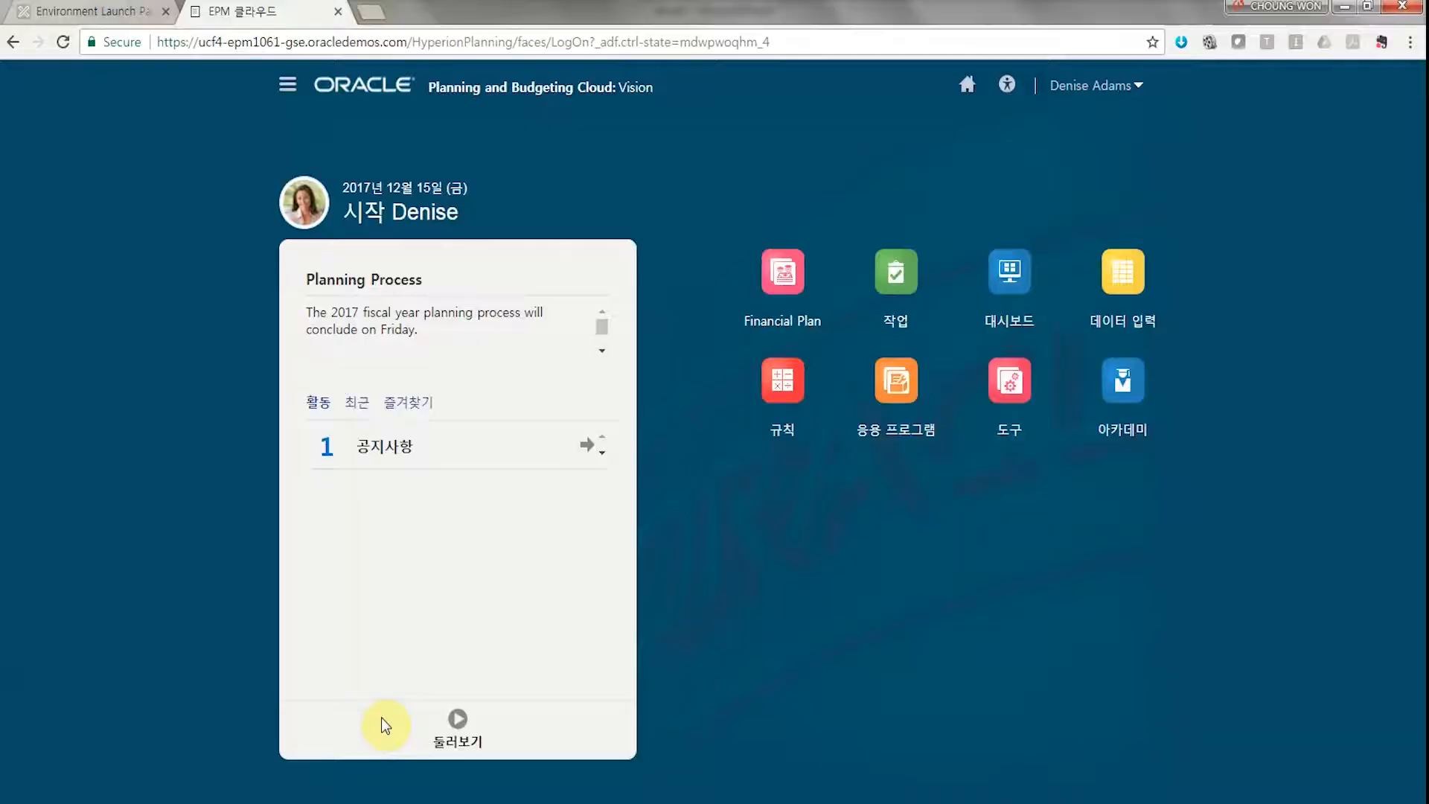
click(1110, 283)
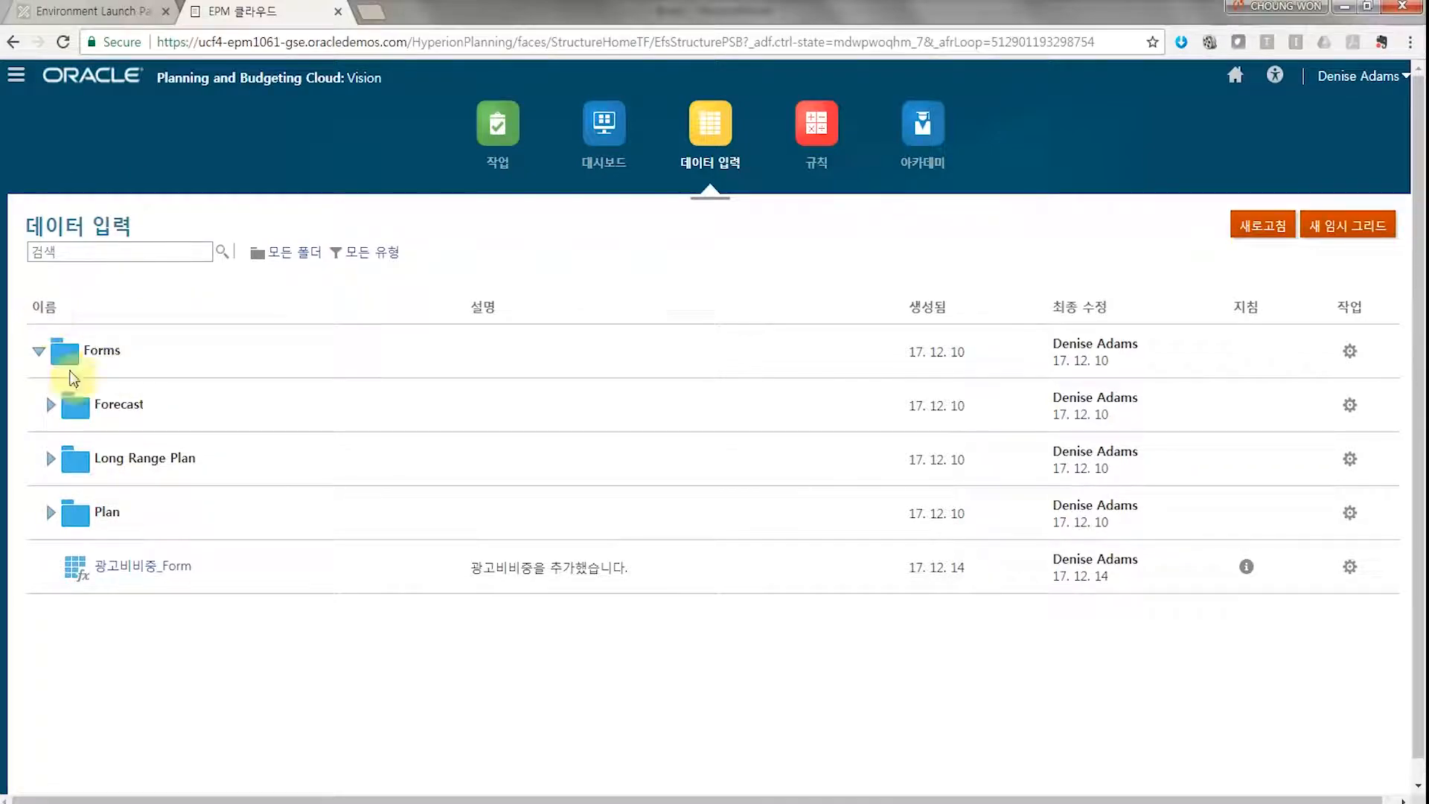
click(50, 516)
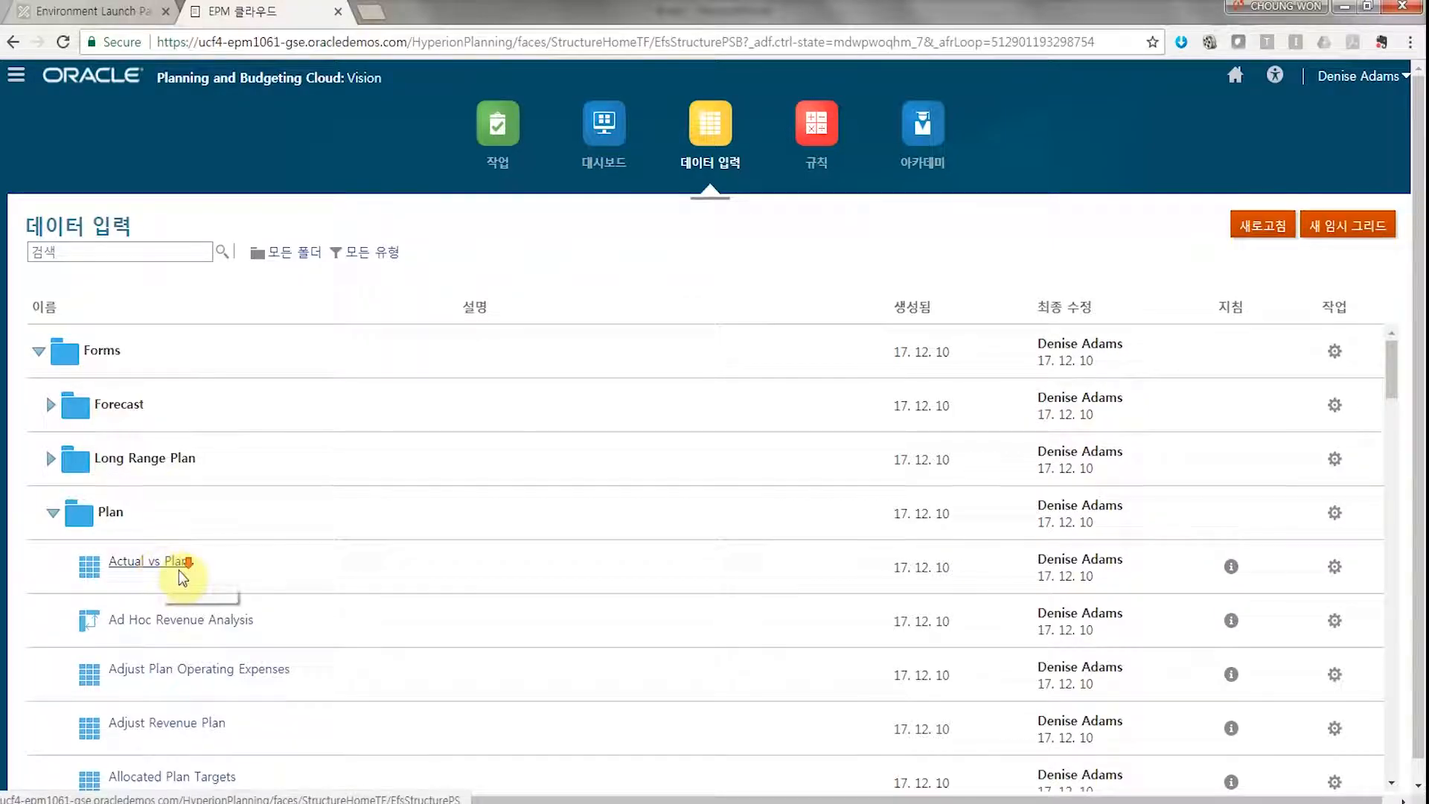
scroll(198, 576, down, 3)
scroll(198, 576, down, 5)
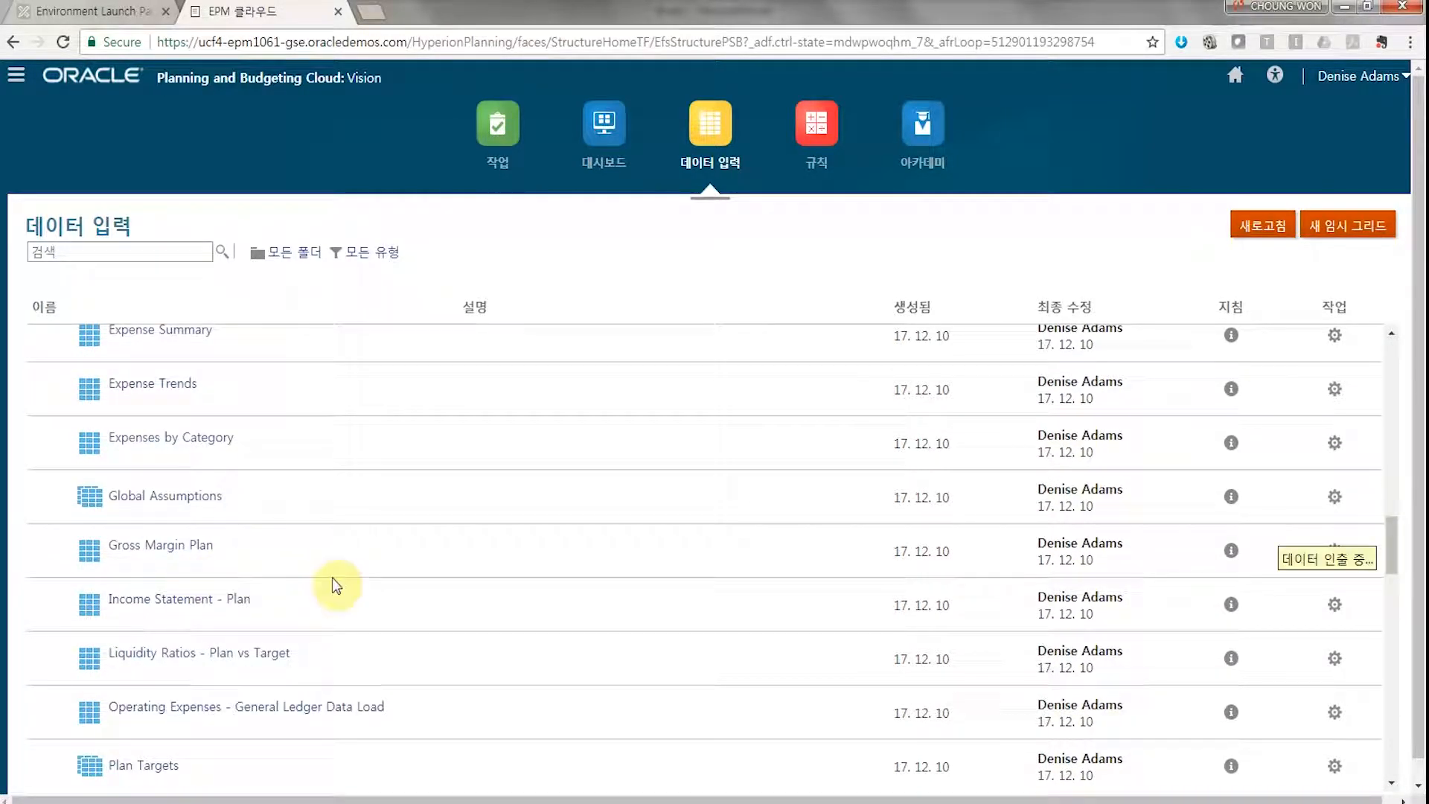
scroll(323, 595, down, 12)
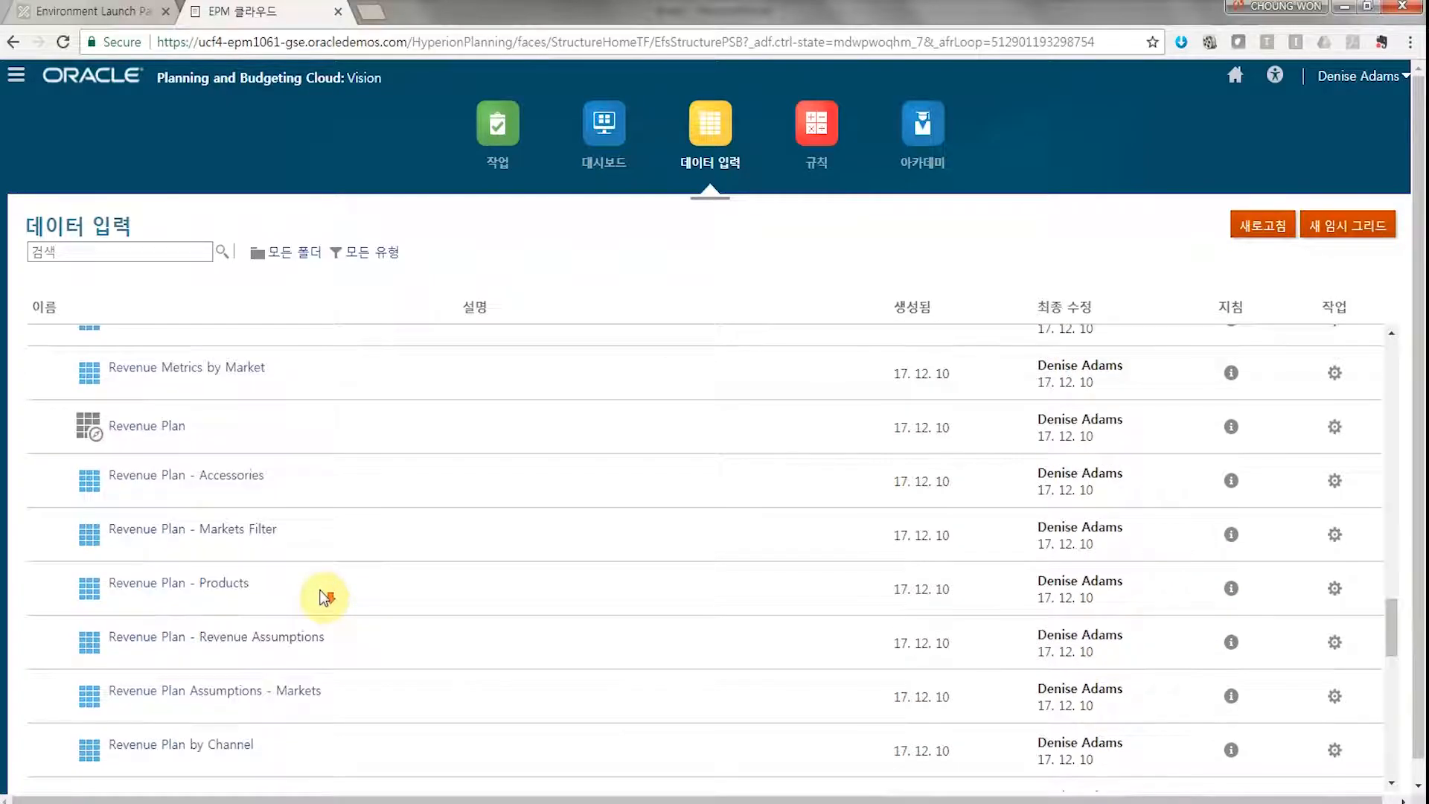
scroll(325, 595, down, 9)
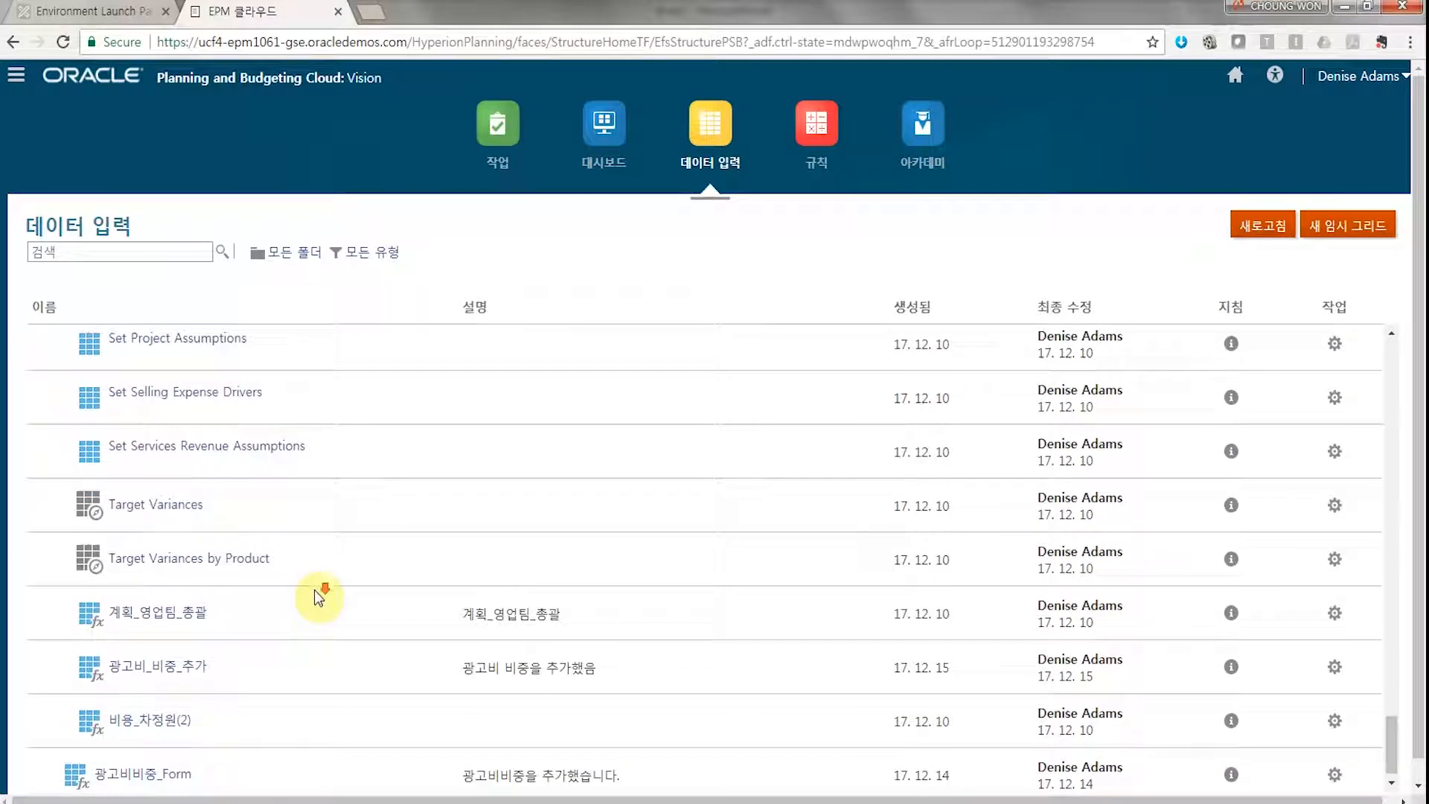
click(157, 670)
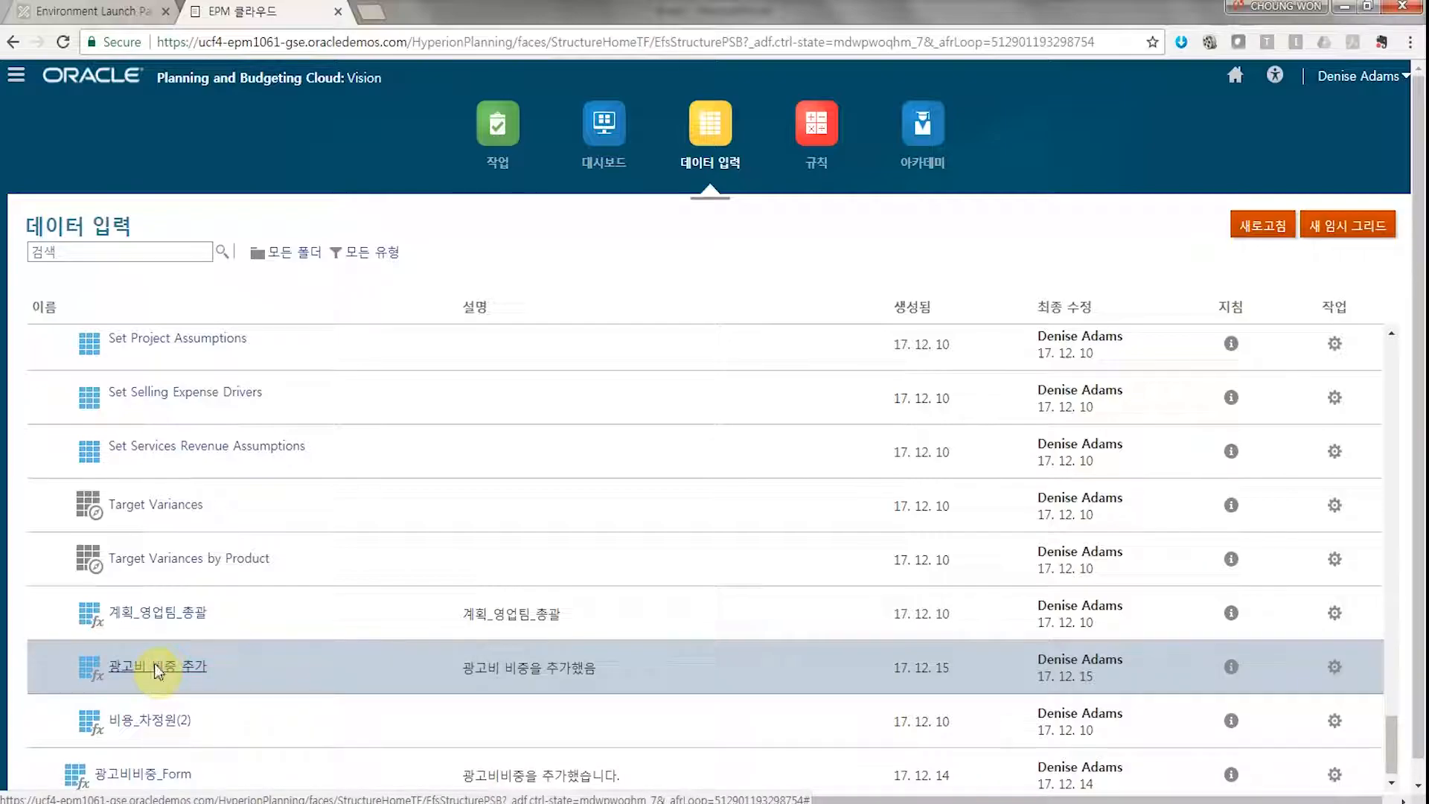
Open the 광고비_비중_추가 form in the browser and examine its 광고비비중(%) row
click(154, 663)
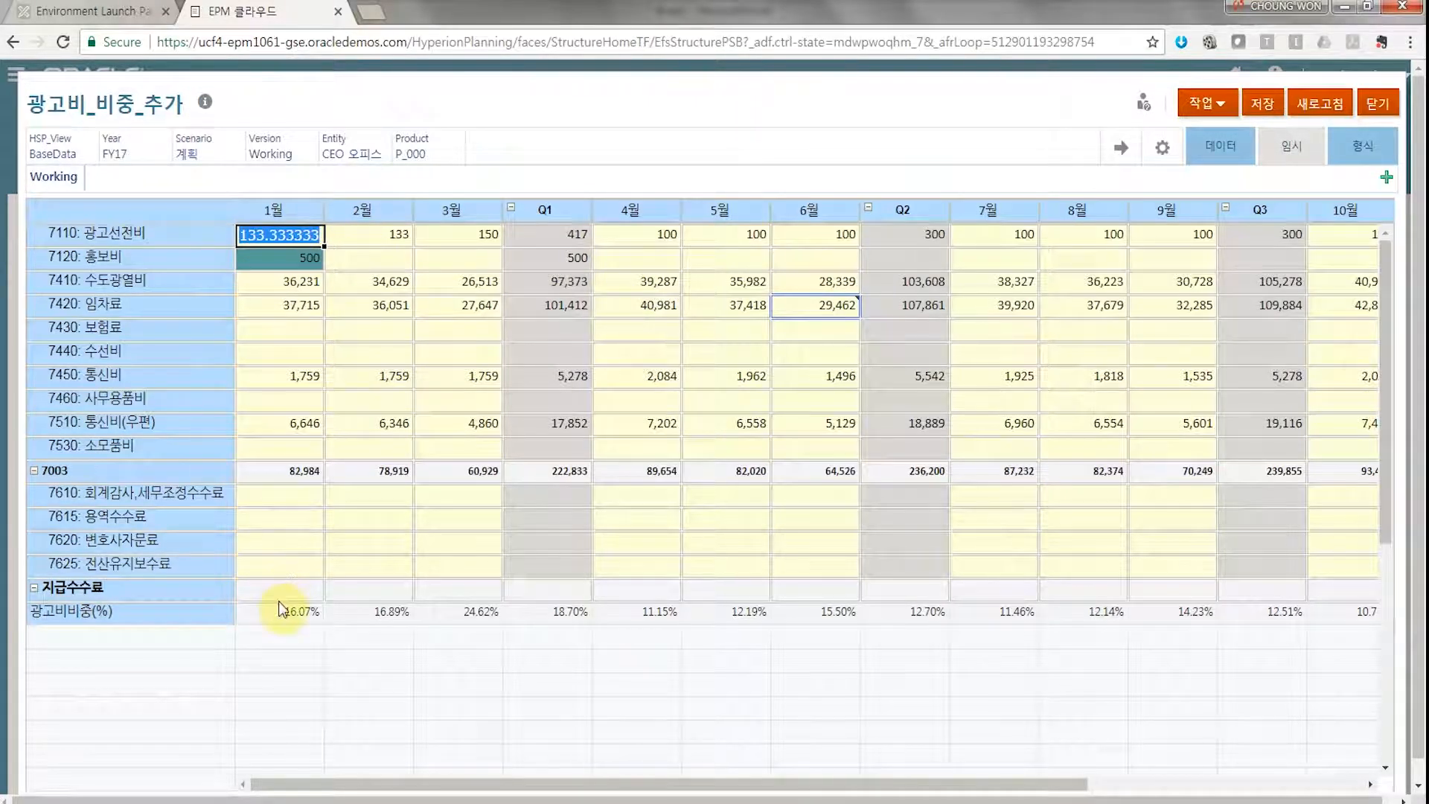
click(269, 610)
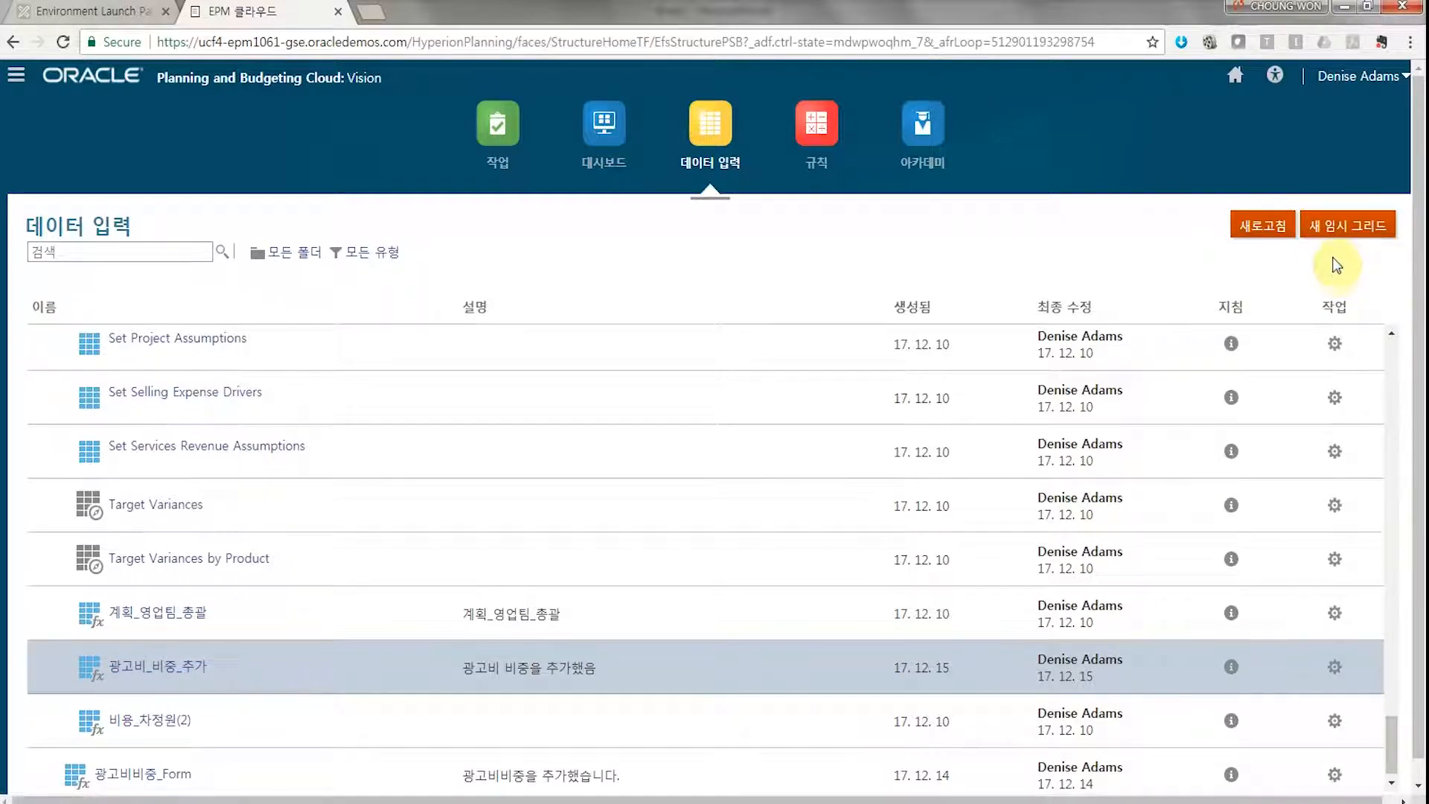
Create a new ad hoc grid on the Plan1 cube and close it without saving
click(1347, 227)
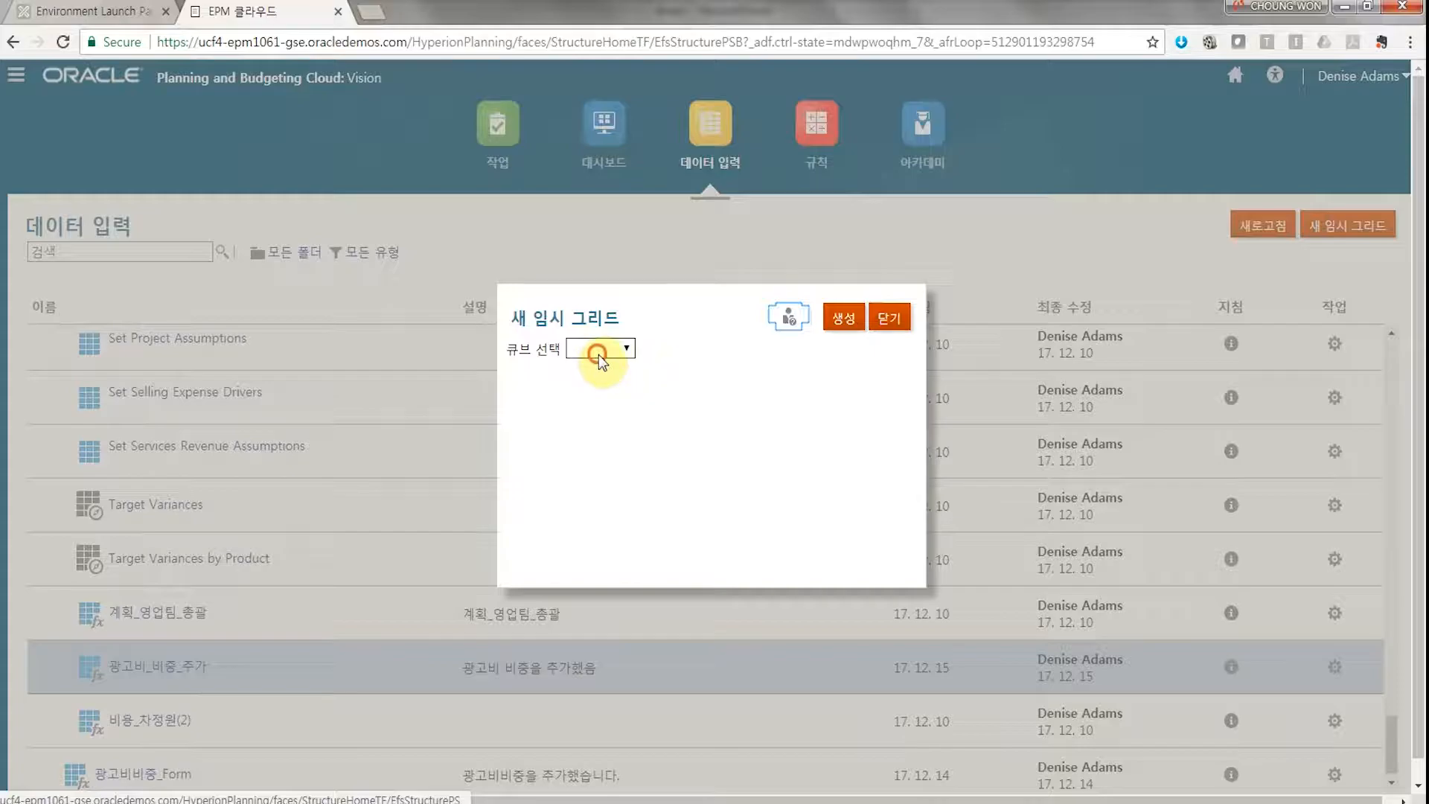
click(599, 353)
click(587, 382)
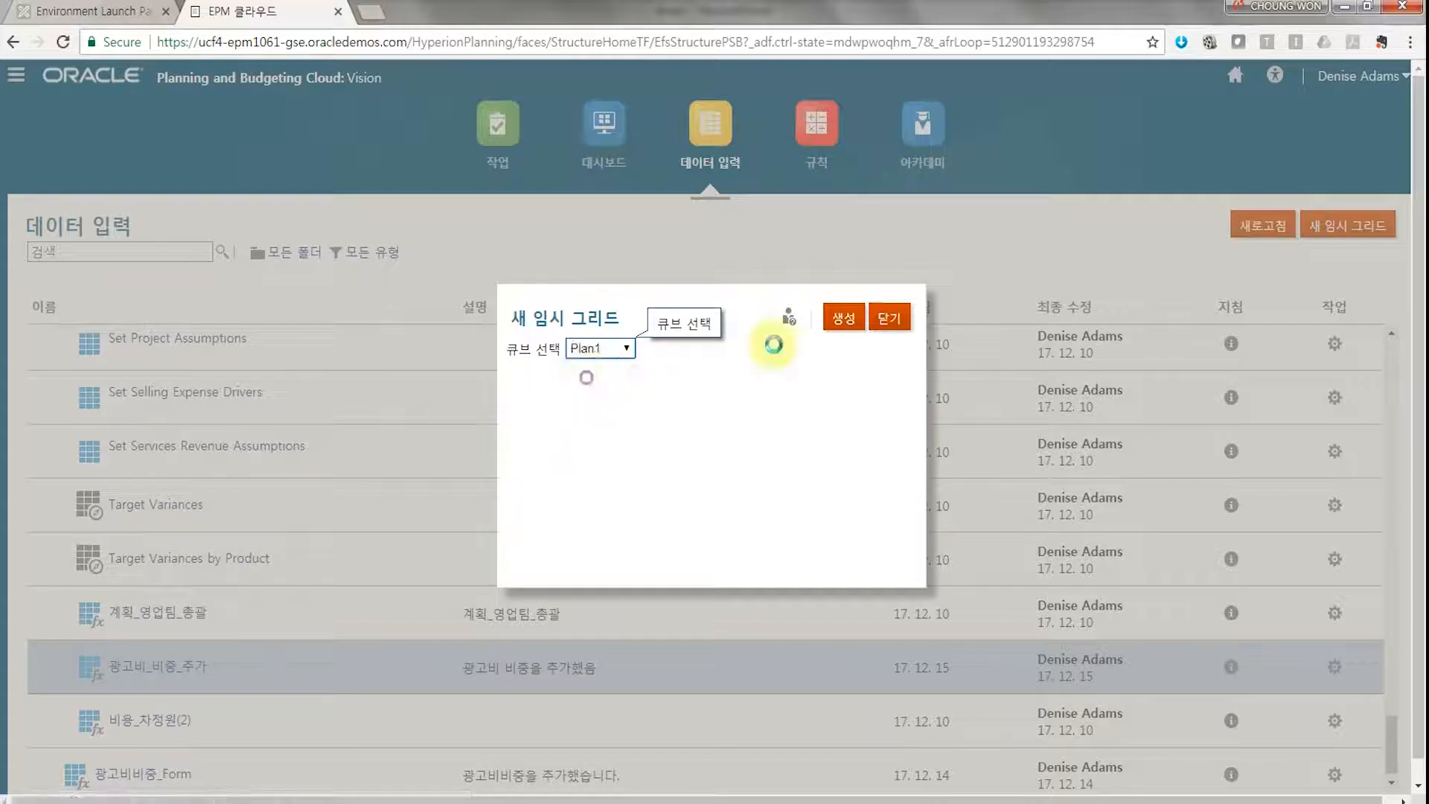
click(843, 318)
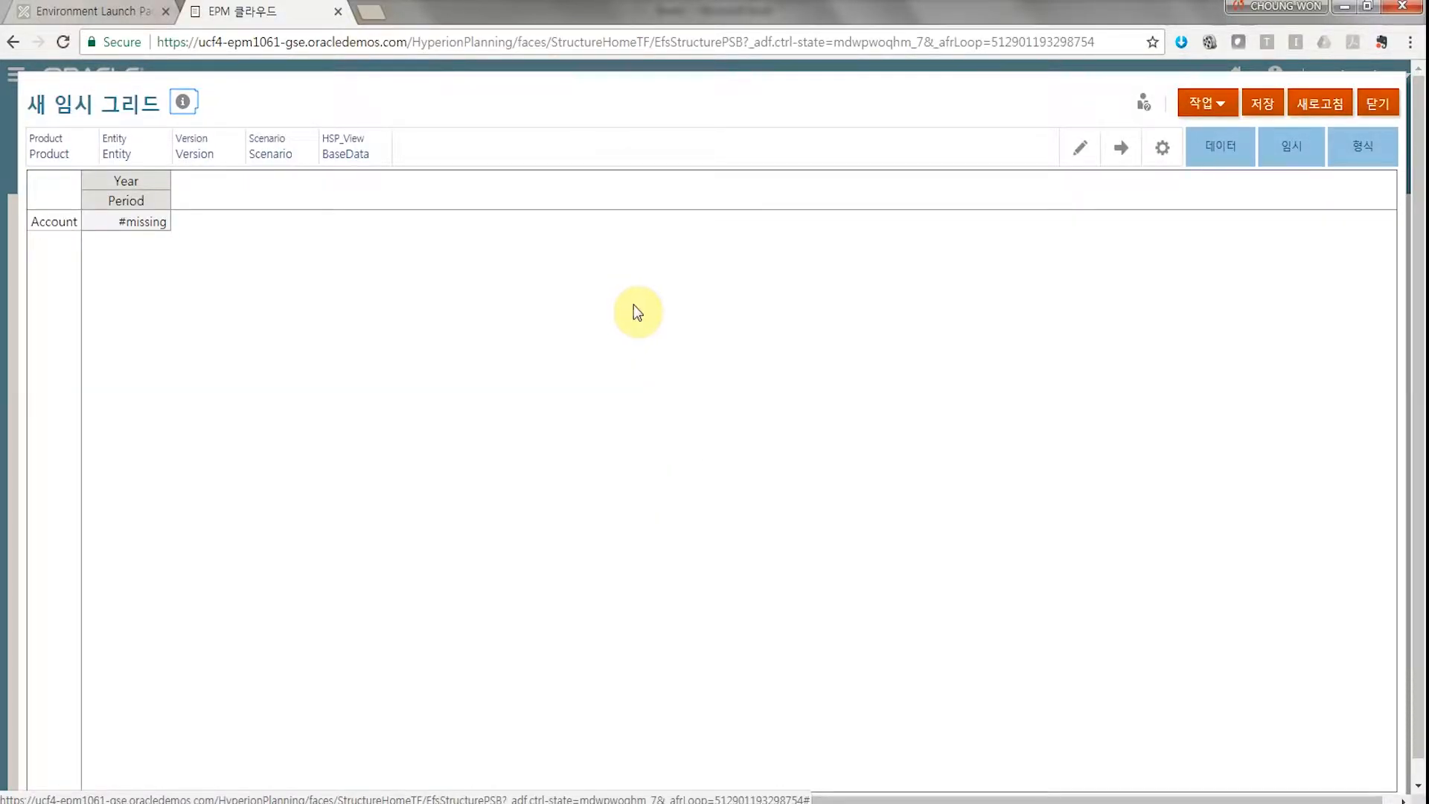
click(1373, 112)
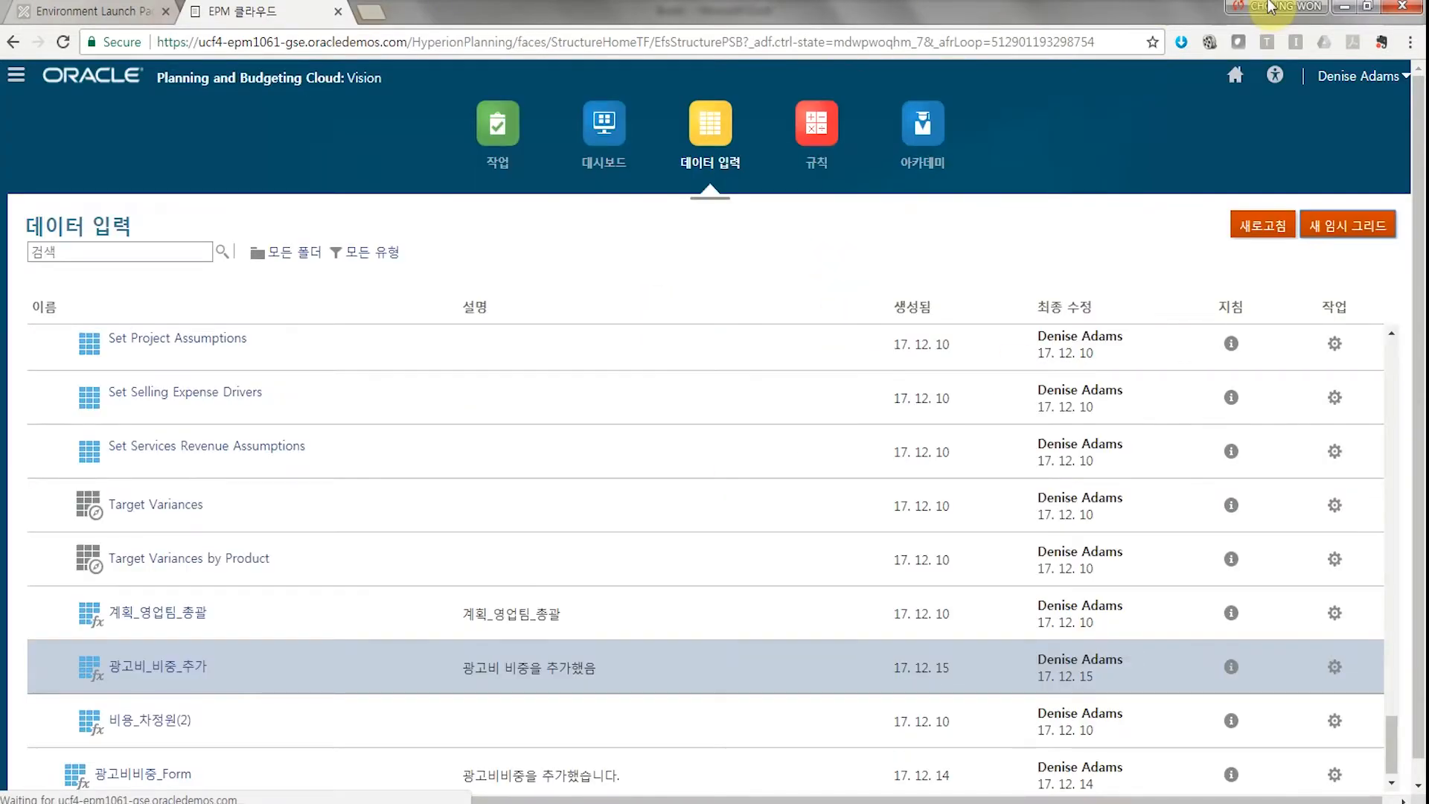